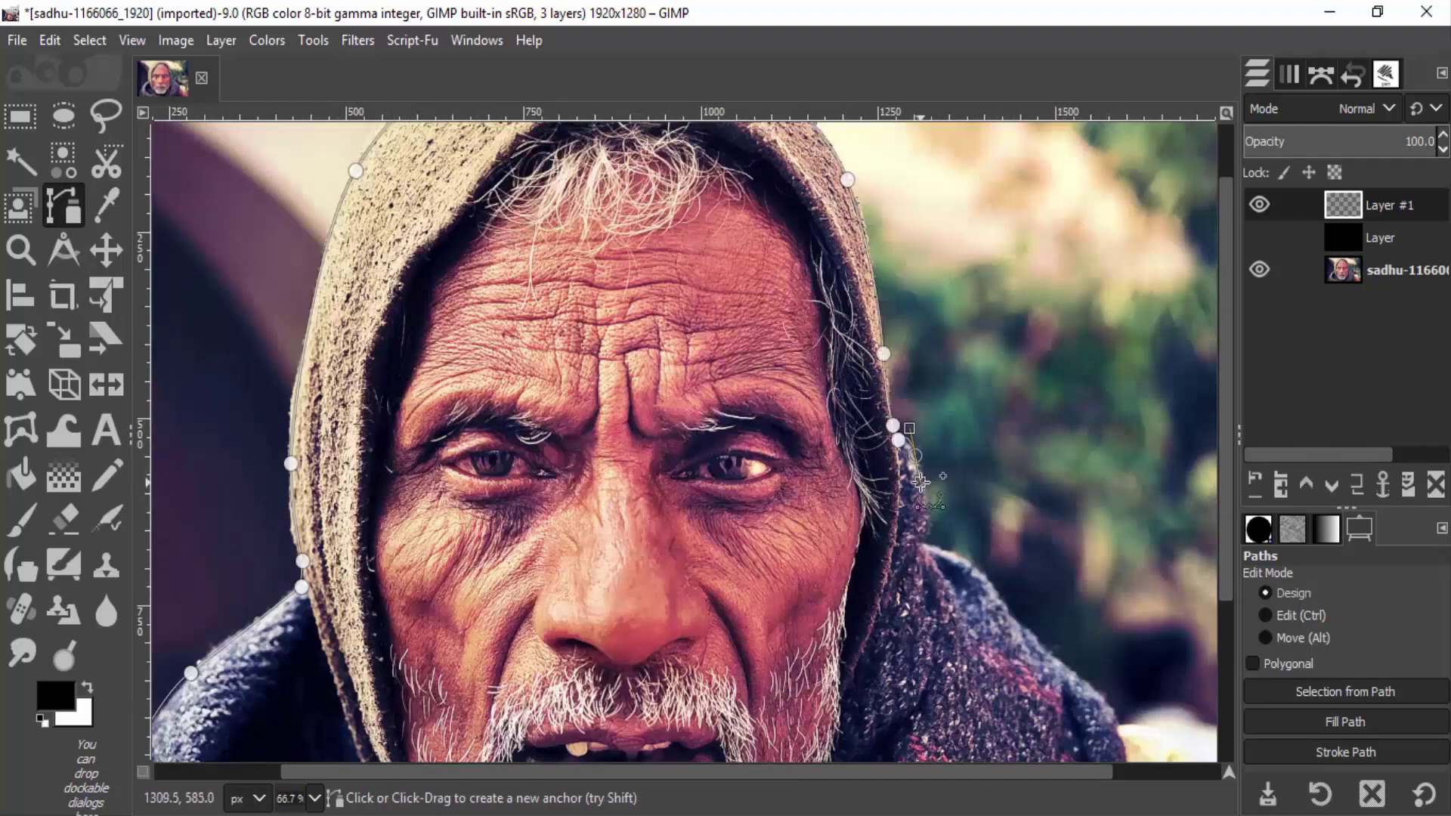
# - Continue the path outline from the hood's right edge down along the scarf toward the right shoulder
pyautogui.scroll(-5, 985, 547)
pyautogui.click(956, 311)
pyautogui.click(1010, 368)
pyautogui.click(1049, 411)
pyautogui.click(1102, 458)
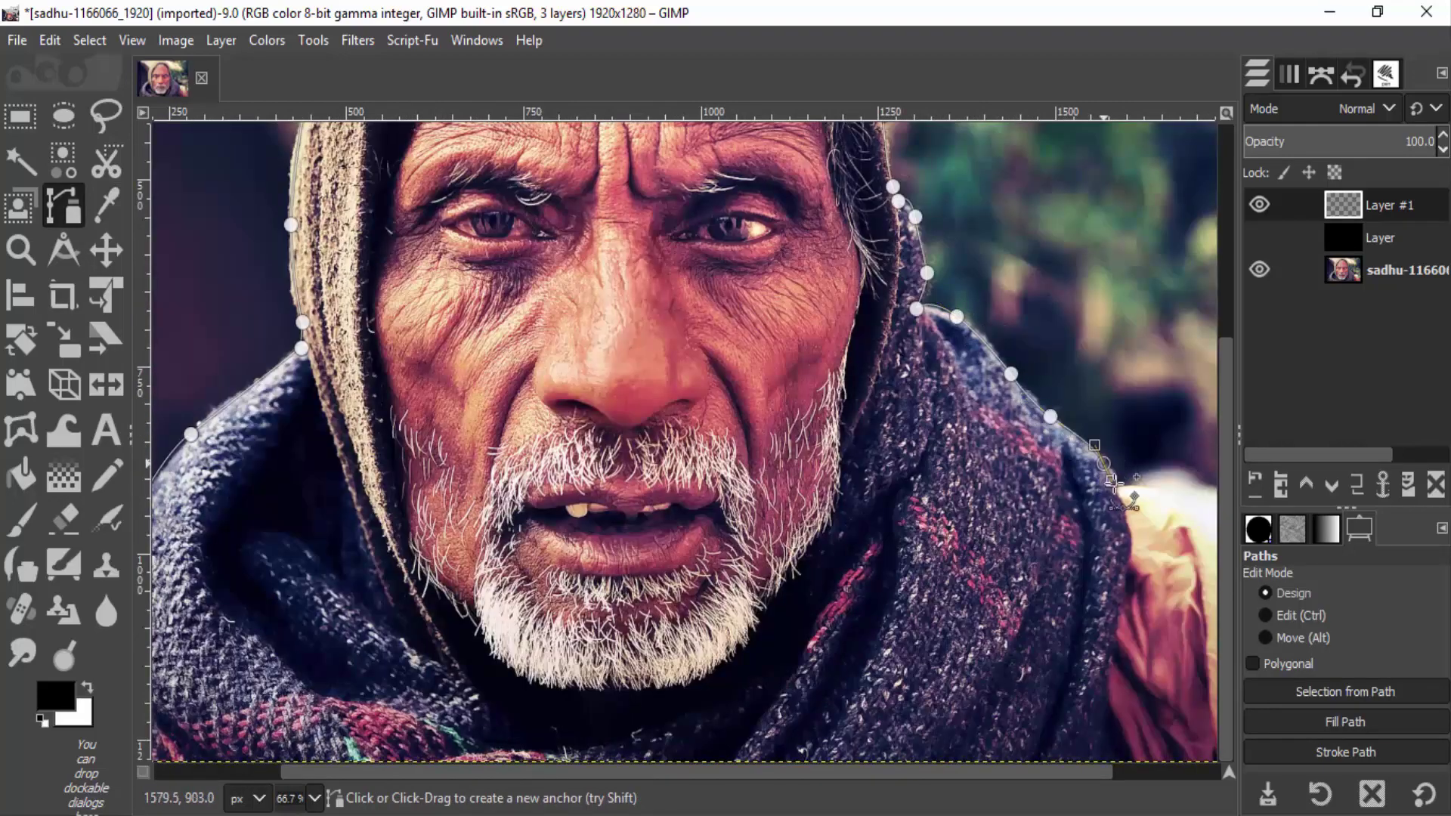
# - Extend the path along the right shoulder and outside the canvas, close it at its starting anchor, and convert it to a selection
pyautogui.hscroll(2, 1018, 481)
pyautogui.scroll(-2, 1017, 481)
pyautogui.click(1031, 619)
pyautogui.click(1049, 640)
pyautogui.click(1041, 733)
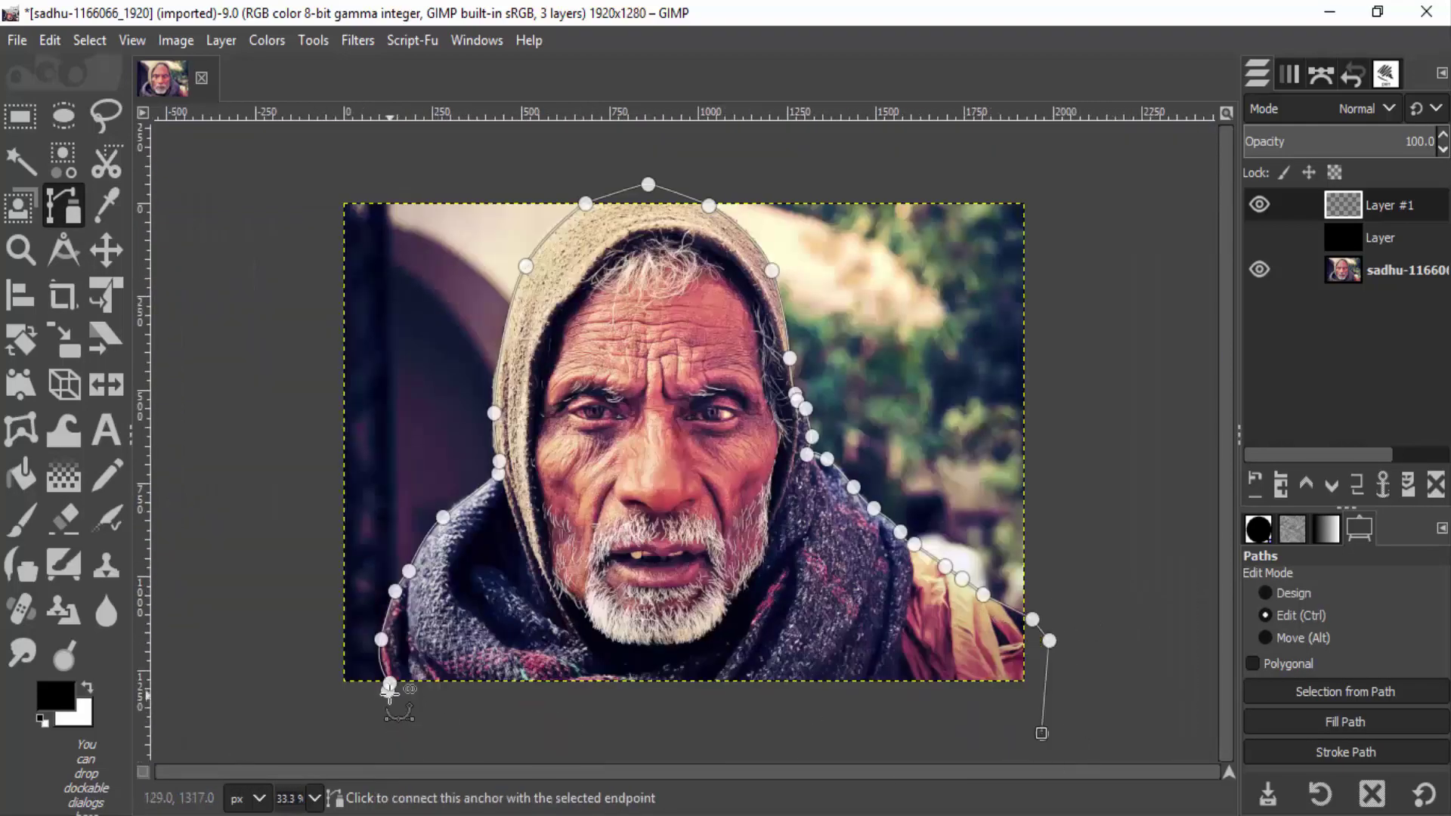
pyautogui.keyDown('ctrl'); pyautogui.click(389, 688); pyautogui.keyUp('ctrl')
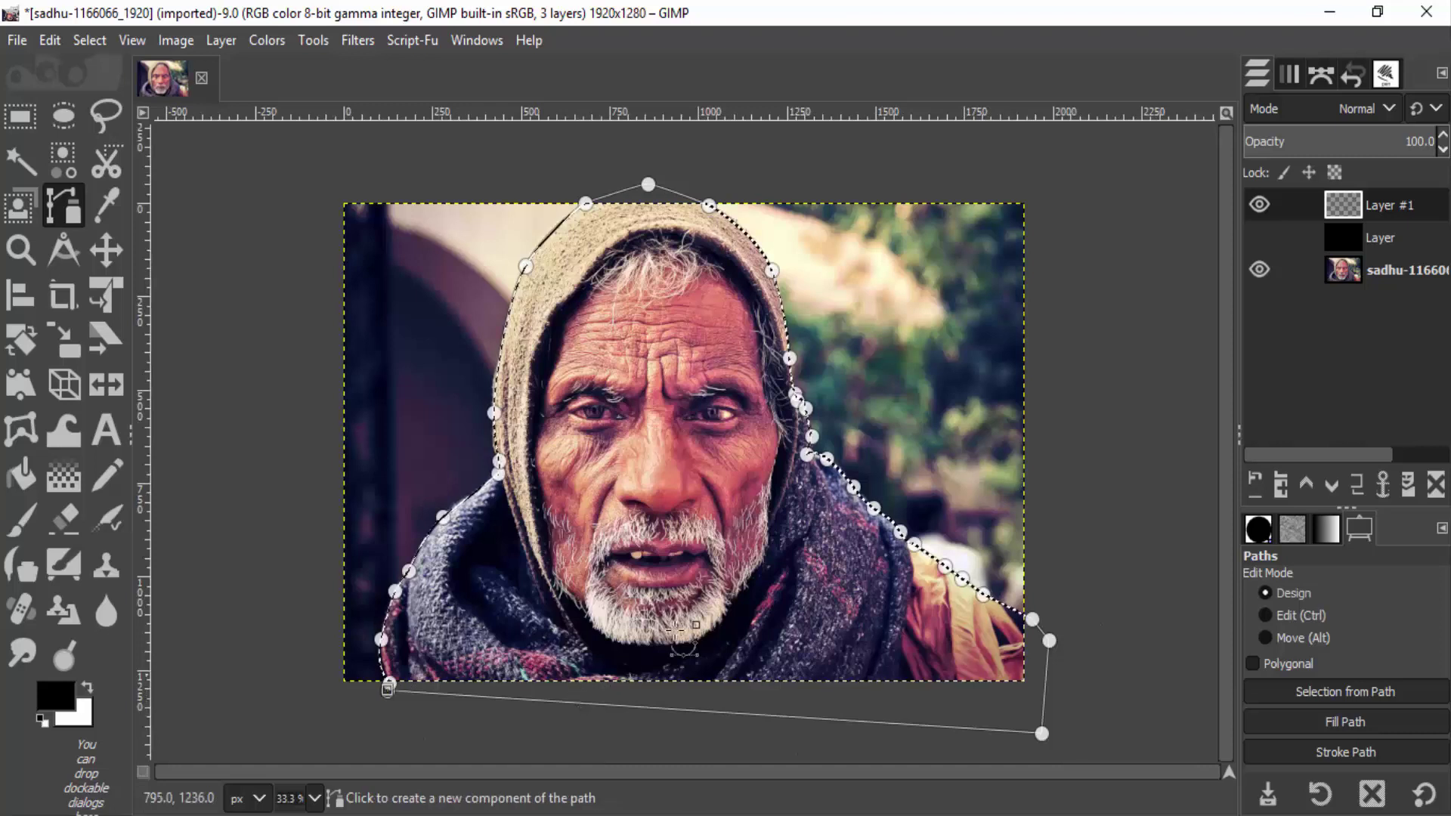
pyautogui.hotkey('shift', 'v')
# - Set the foreground color to dark grey 353535 and bucket-fill the body selection on Layer #1
pyautogui.hotkey('shift', 'b')
pyautogui.click(55, 693)
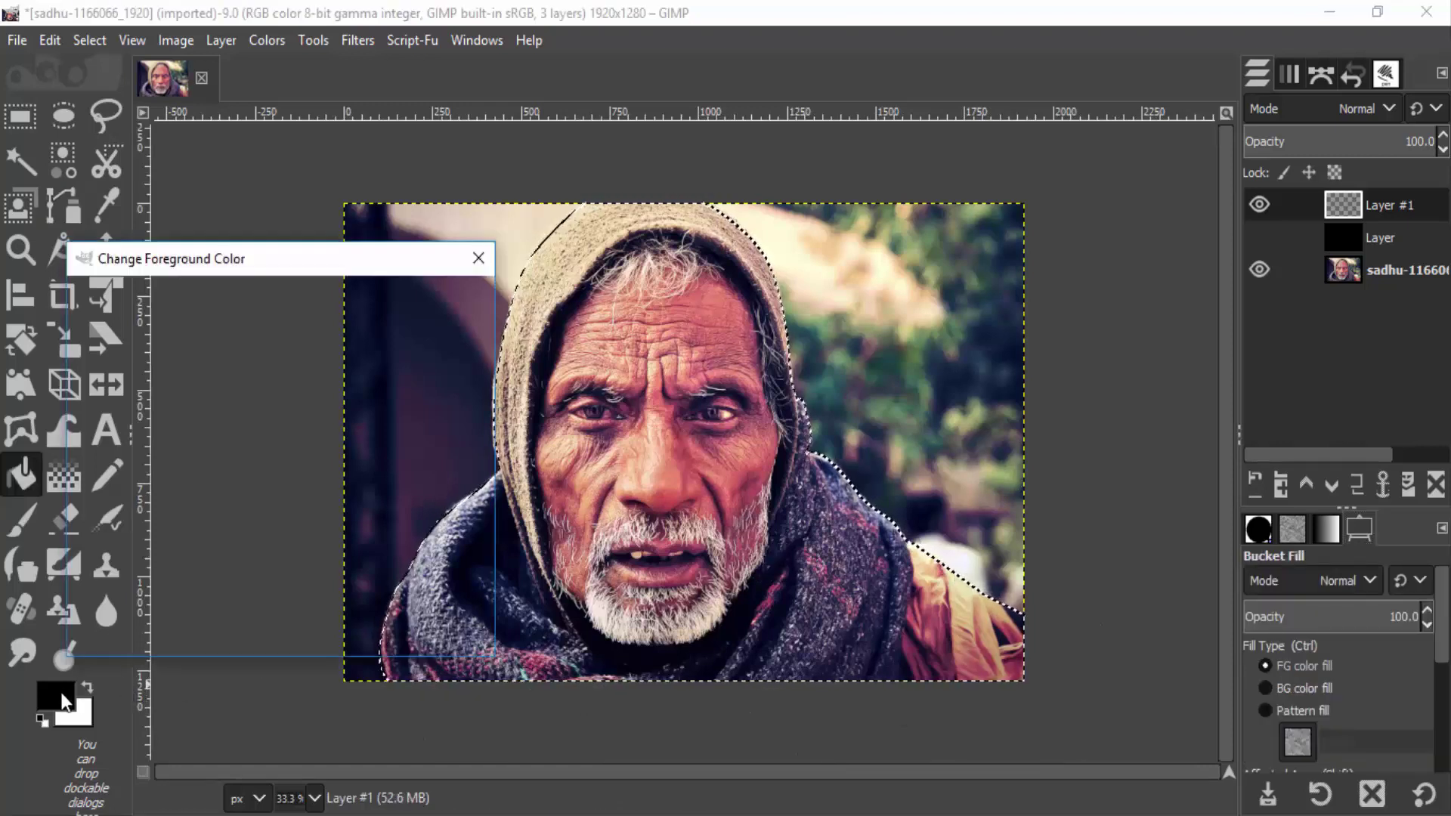
pyautogui.click(103, 465)
pyautogui.moveTo(101, 467); pyautogui.dragTo(54, 492)
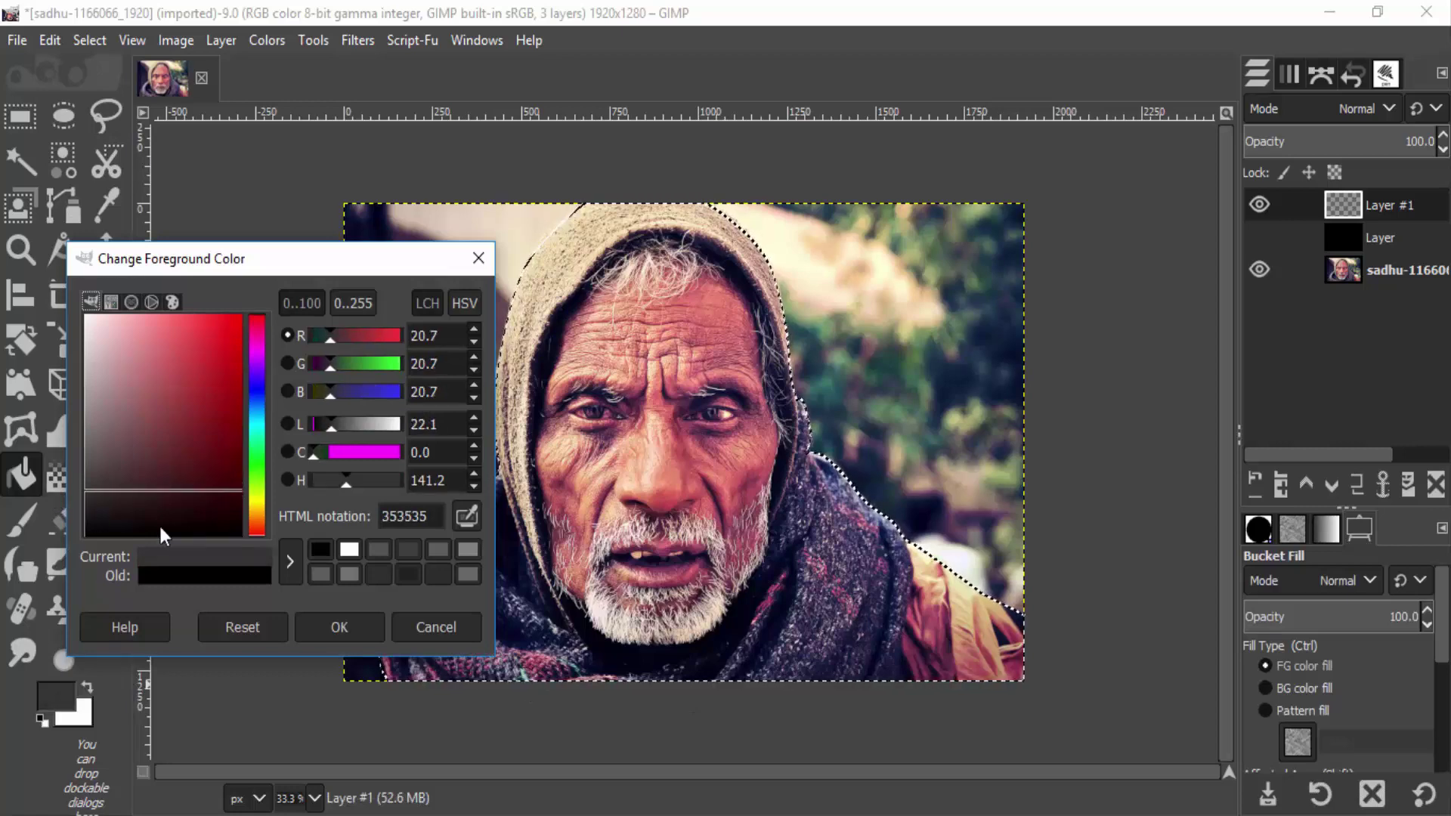
pyautogui.click(356, 638)
pyautogui.click(618, 543)
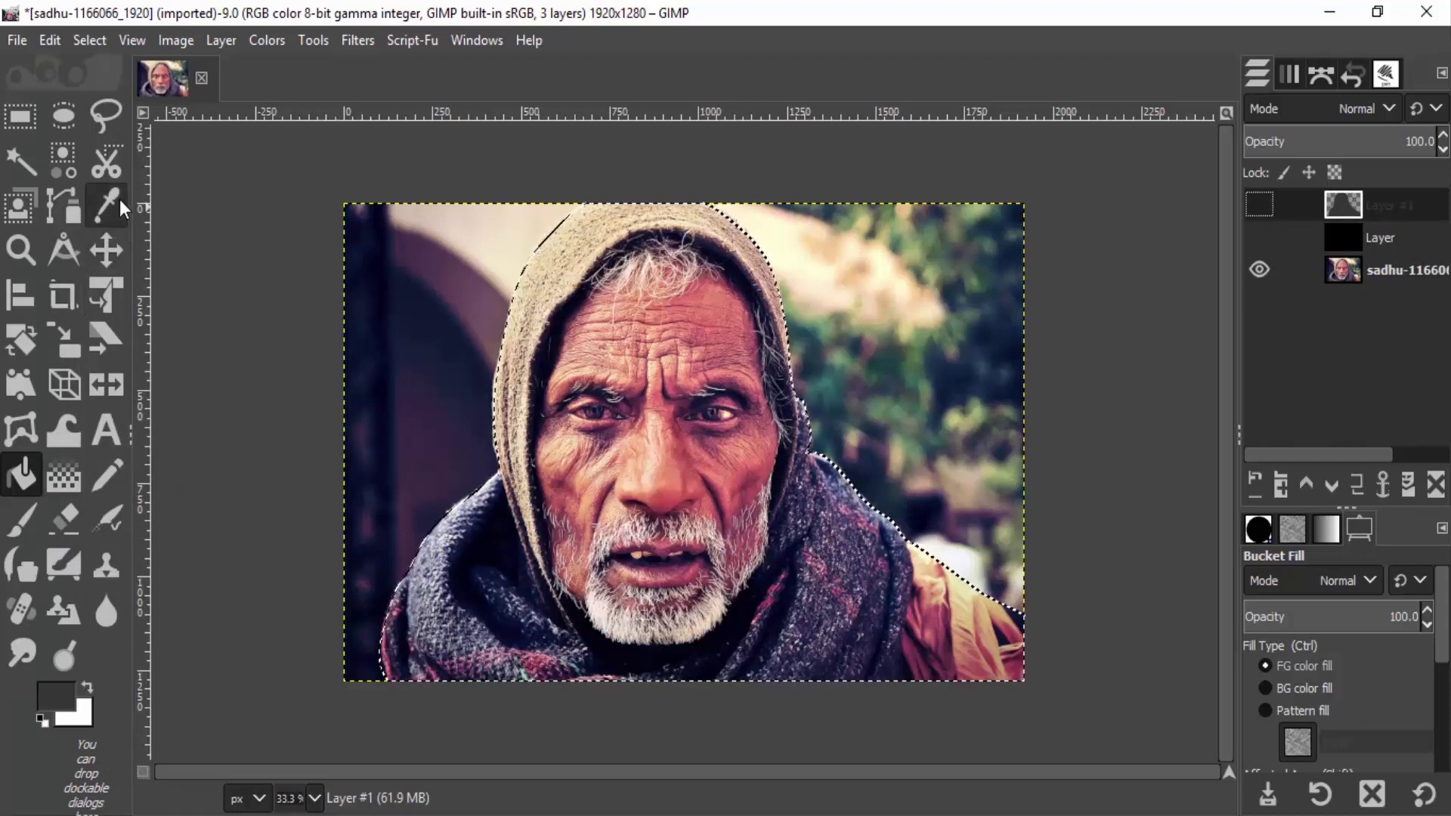
# - Start a new path with the Paths tool at the left cheek, tracing the beard's edge down to the chin
pyautogui.click(80, 217)
pyautogui.scroll(2, 627, 505)
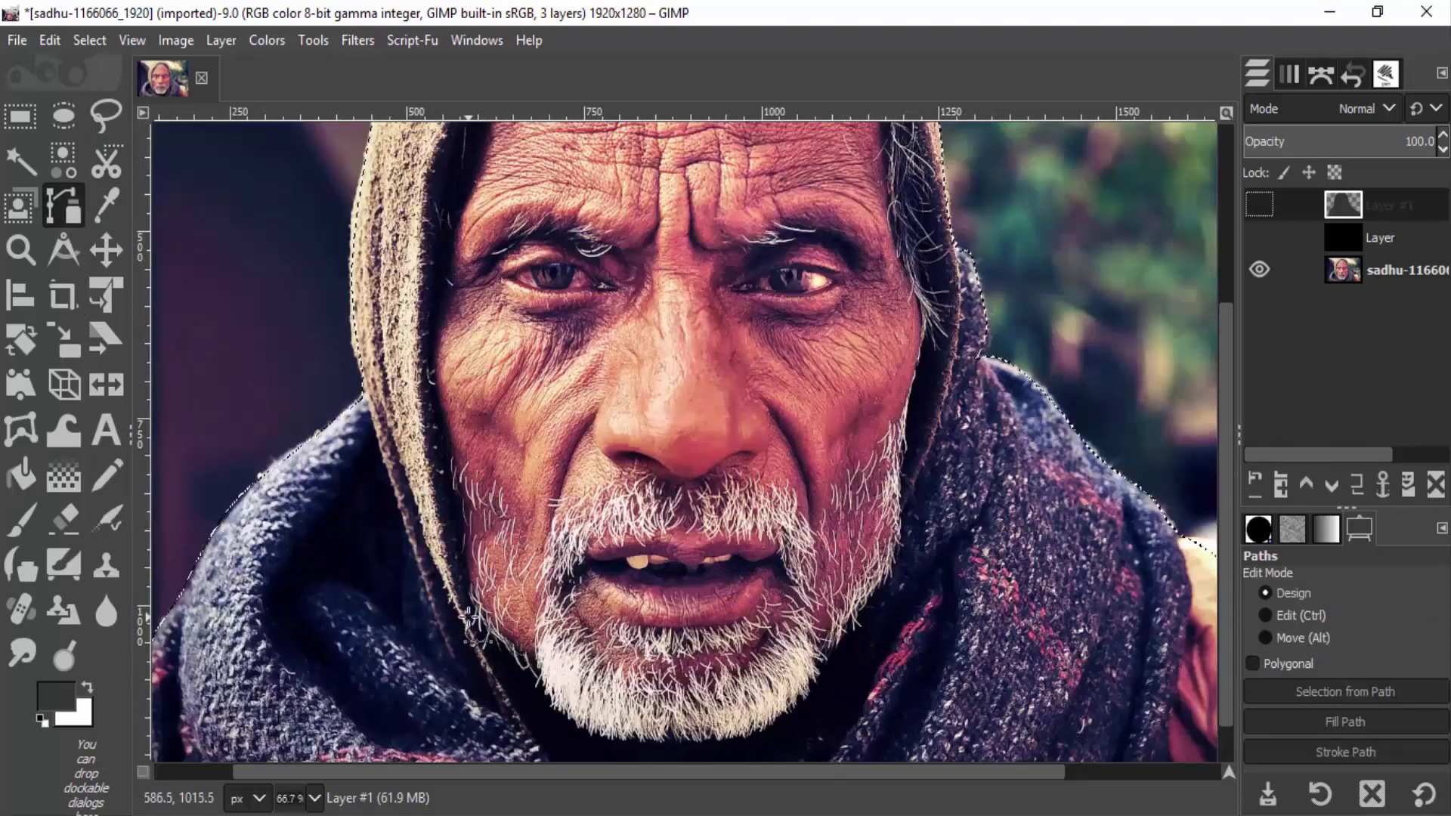
pyautogui.scroll(1, 469, 600)
pyautogui.click(454, 574)
pyautogui.scroll(-1, 529, 680)
pyautogui.click(579, 731)
pyautogui.click(618, 748)
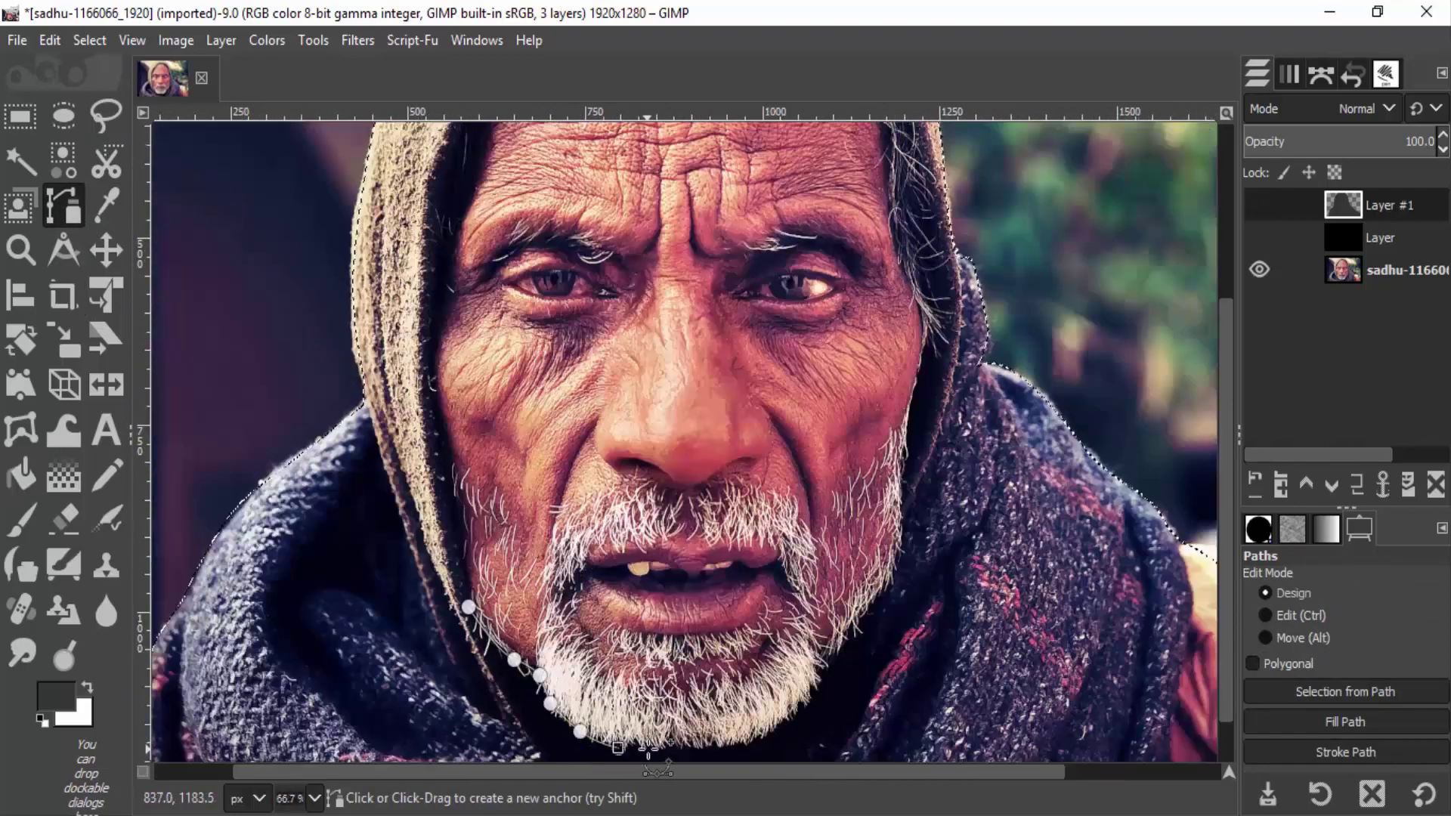
# - Continue the face path around the chin and up the beard's right edge to the cheek
pyautogui.click(665, 749)
pyautogui.click(720, 748)
pyautogui.click(794, 706)
pyautogui.click(812, 688)
pyautogui.click(819, 669)
pyautogui.click(834, 648)
pyautogui.click(895, 568)
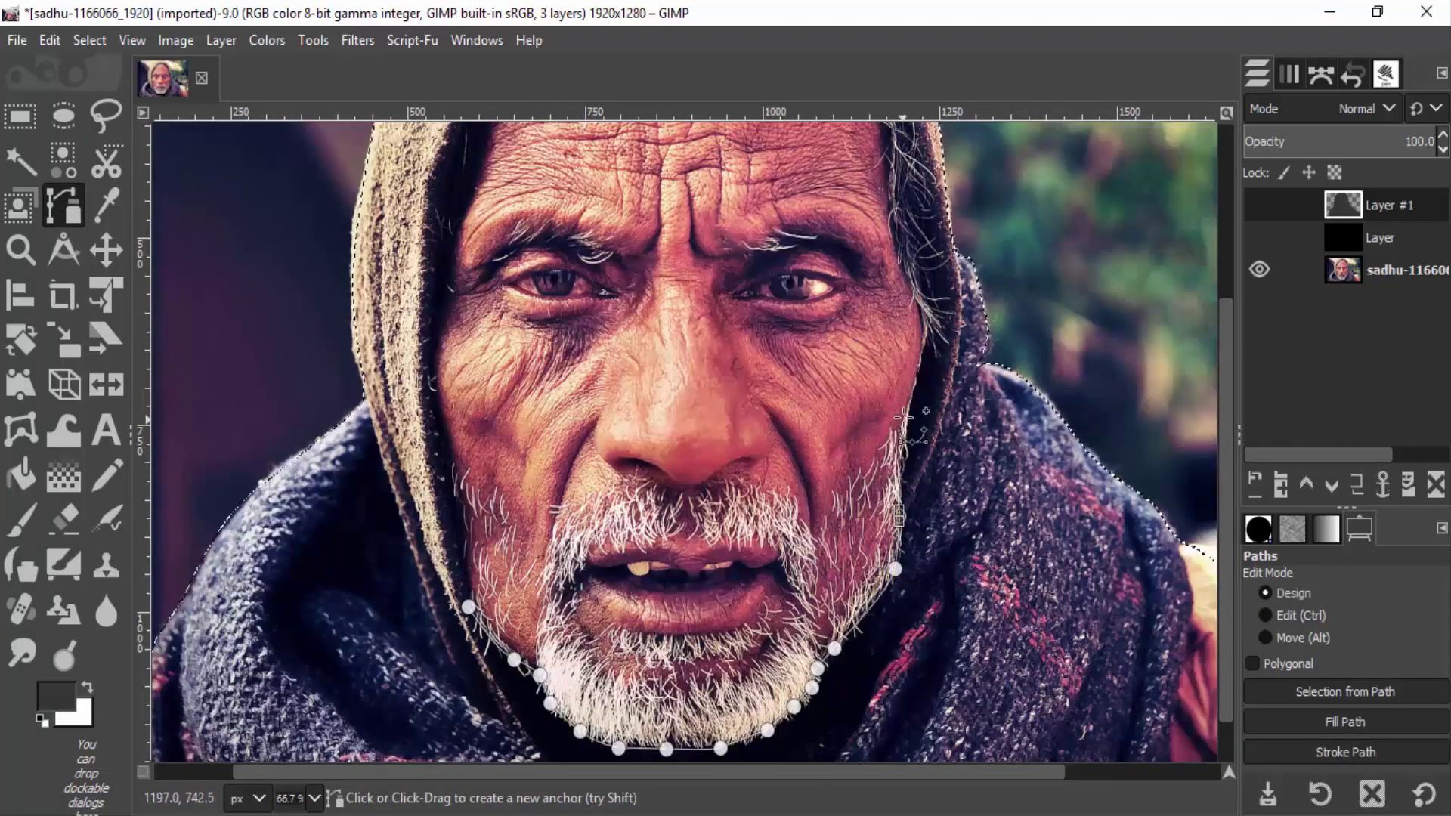
pyautogui.click(899, 516)
pyautogui.click(911, 408)
# - Continue the face path up the right temple, over the hairline and down to the left side of the forehead
pyautogui.scroll(4, 928, 333)
pyautogui.click(924, 597)
pyautogui.click(931, 483)
pyautogui.click(883, 315)
pyautogui.click(757, 207)
pyautogui.click(609, 220)
pyautogui.click(520, 293)
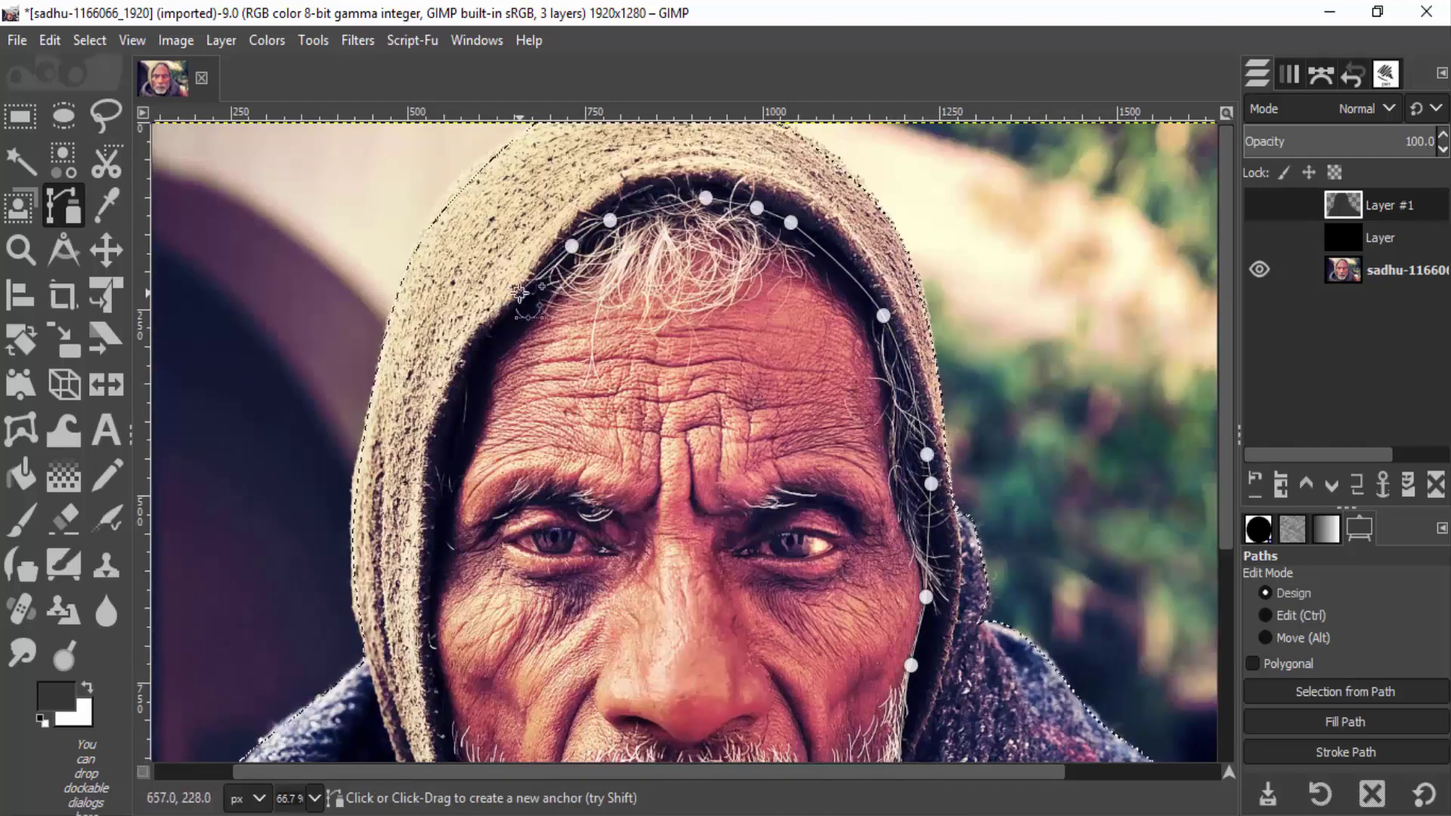
pyautogui.click(467, 395)
# - Trace the face's left side down to the beard, close the path, and convert it to a selection
pyautogui.scroll(-4, 446, 442)
pyautogui.click(435, 198)
pyautogui.click(430, 303)
pyautogui.click(441, 388)
pyautogui.click(451, 452)
pyautogui.click(461, 506)
pyautogui.click(467, 548)
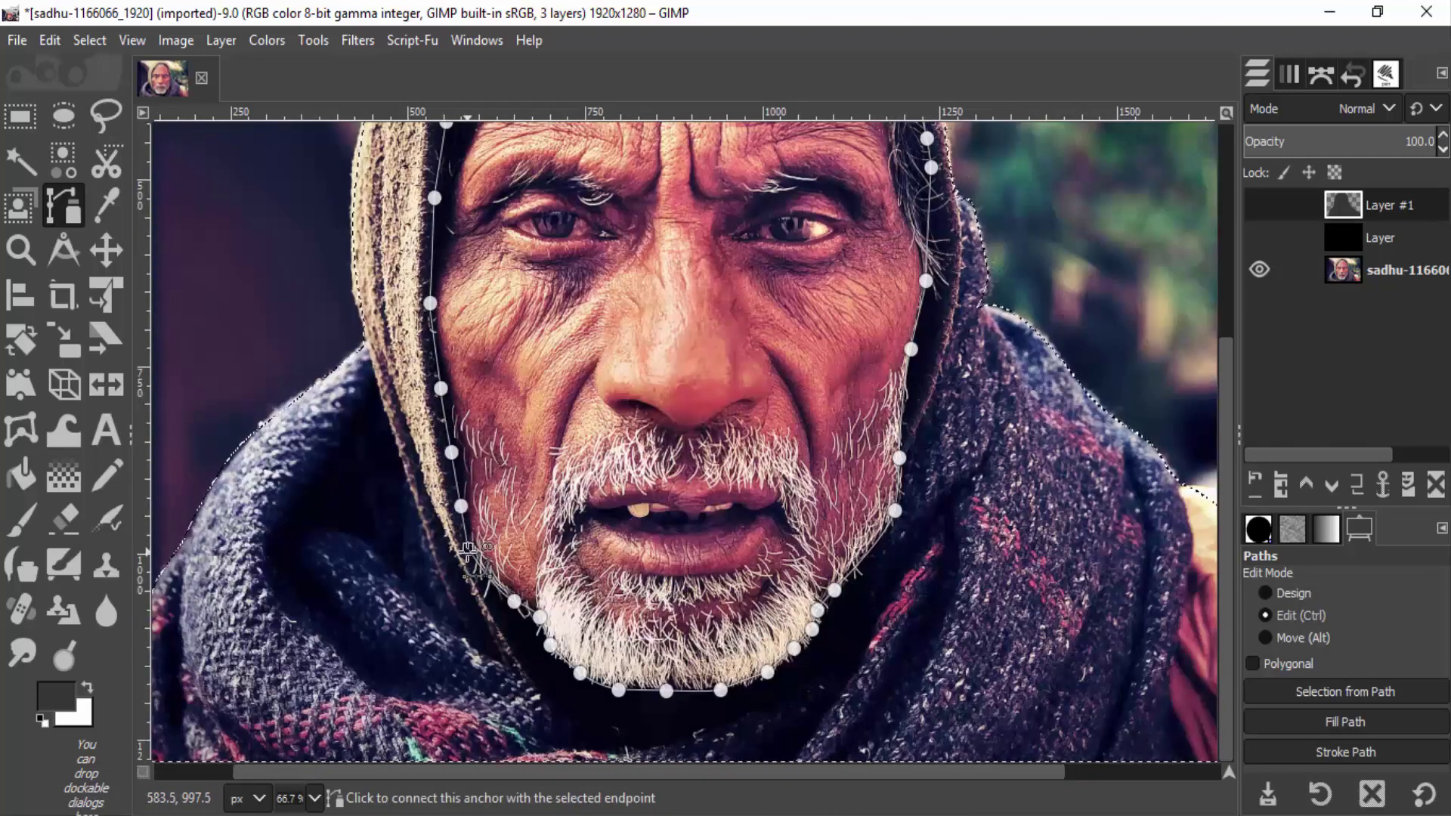
pyautogui.click(513, 601)
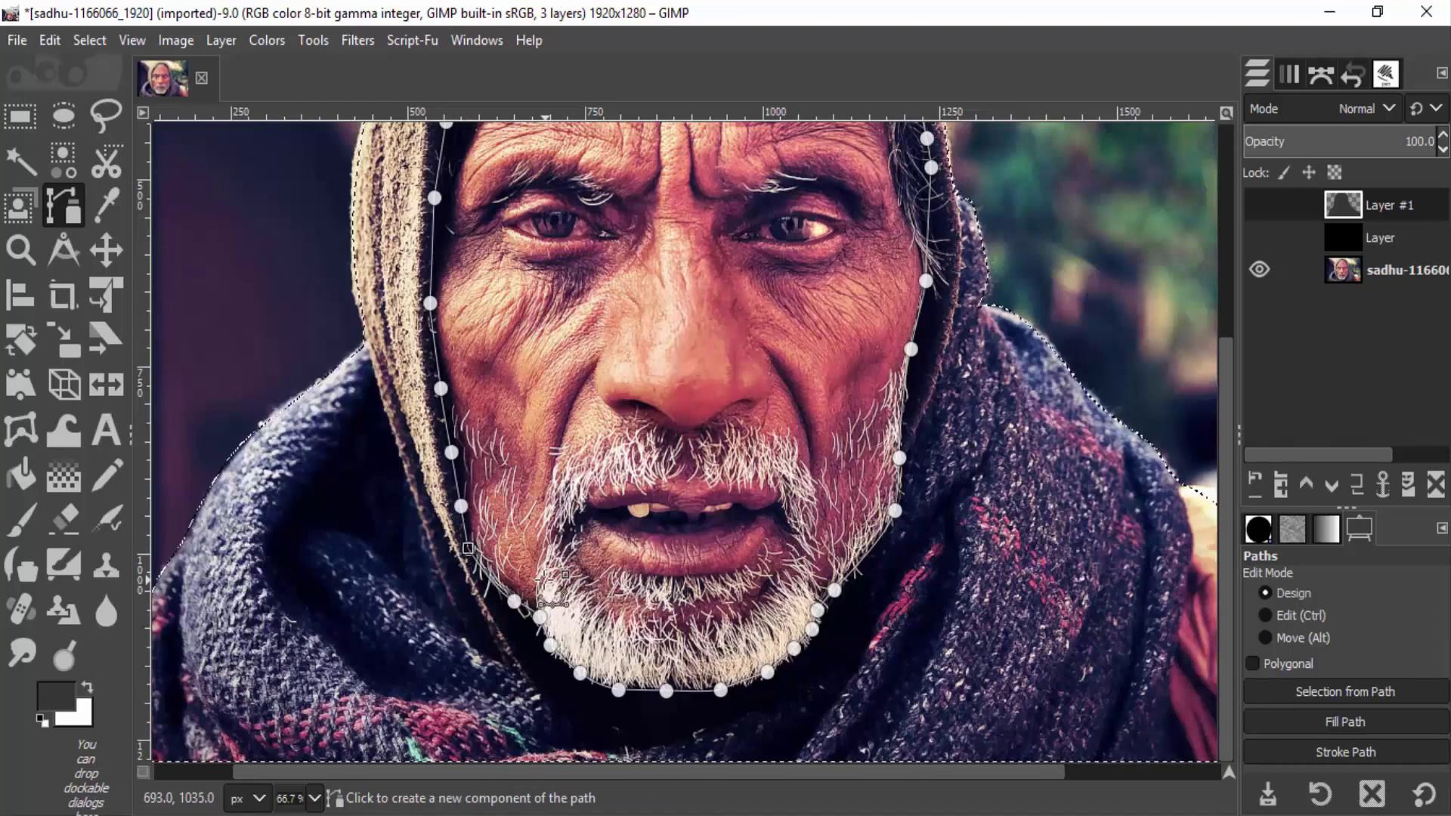
pyautogui.press('Return')
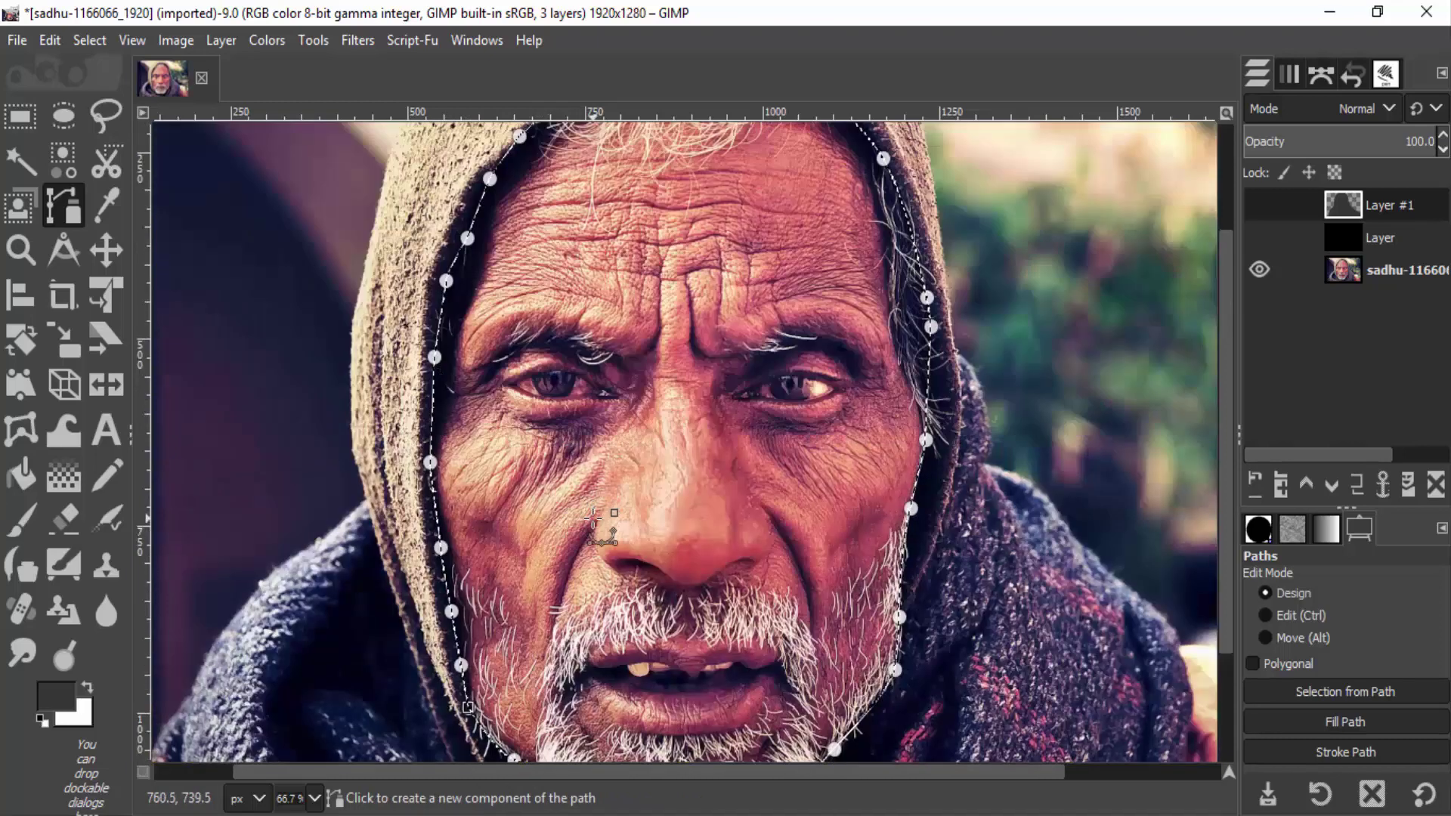
# - Set the foreground color to grey 5a5a5a, make Layer #1 visible, and bucket-fill the face selection on it
pyautogui.click(55, 694)
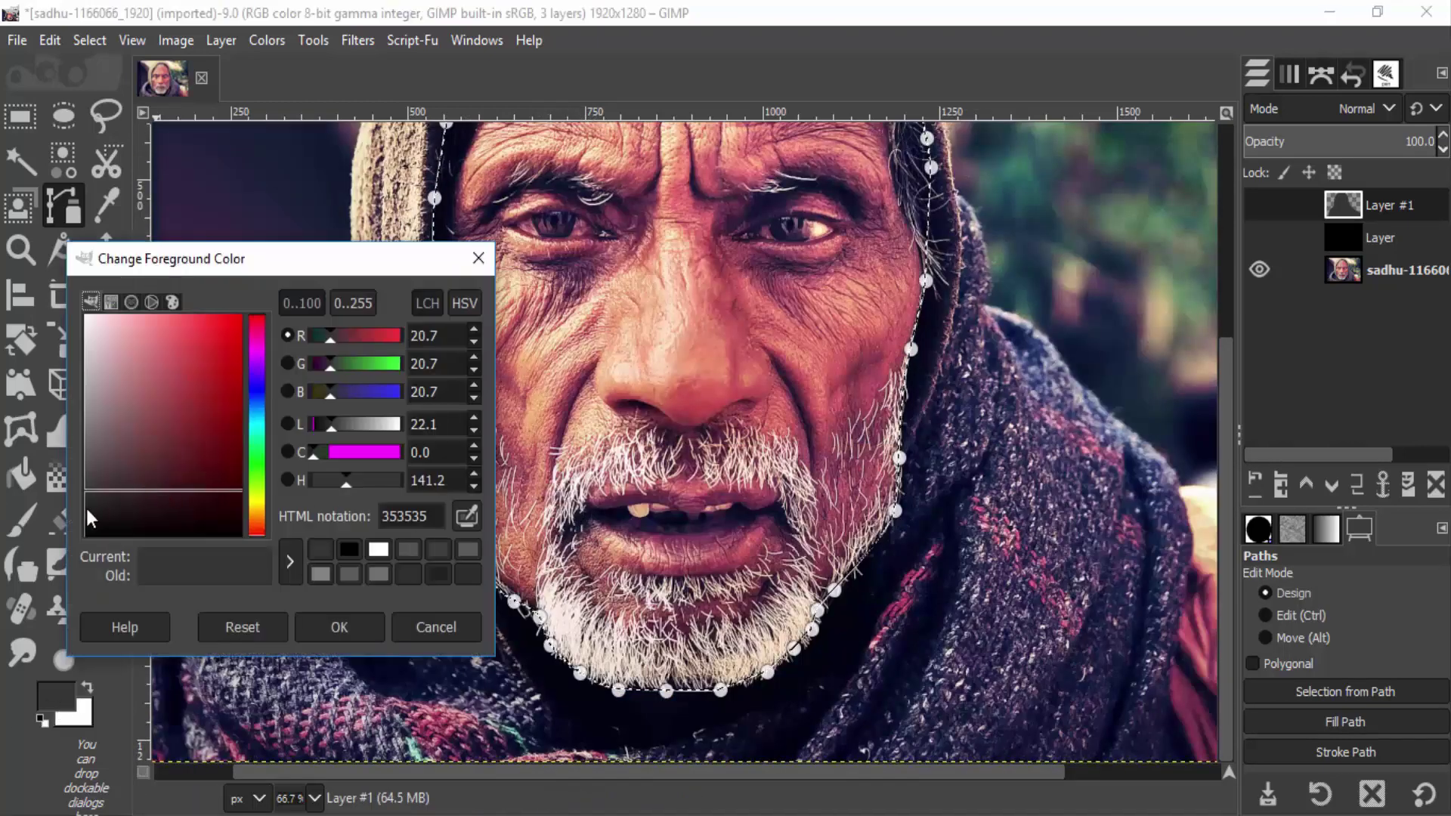
pyautogui.moveTo(79, 487); pyautogui.dragTo(75, 458)
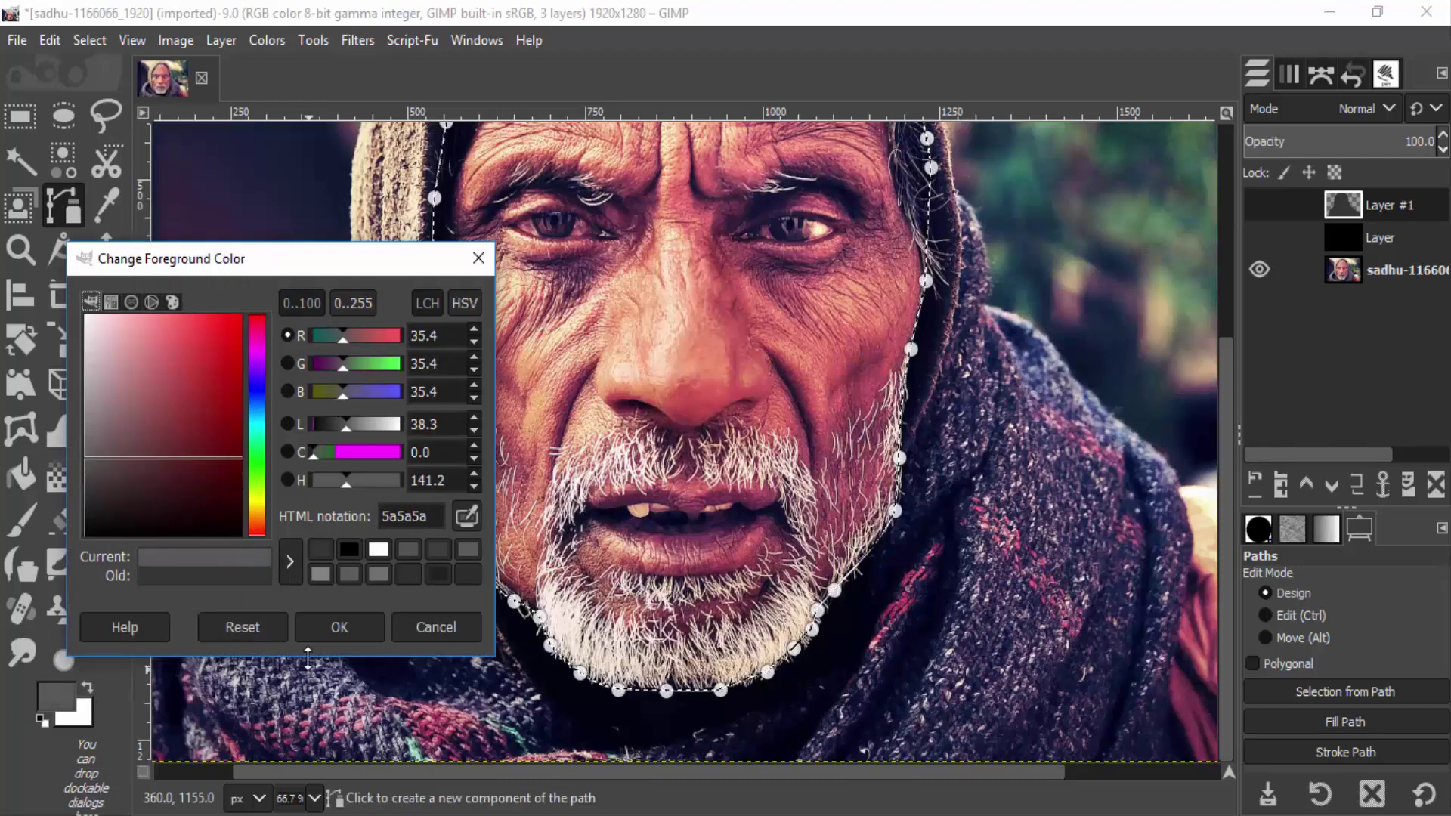
pyautogui.click(370, 626)
pyautogui.hotkey('shift', 'b')
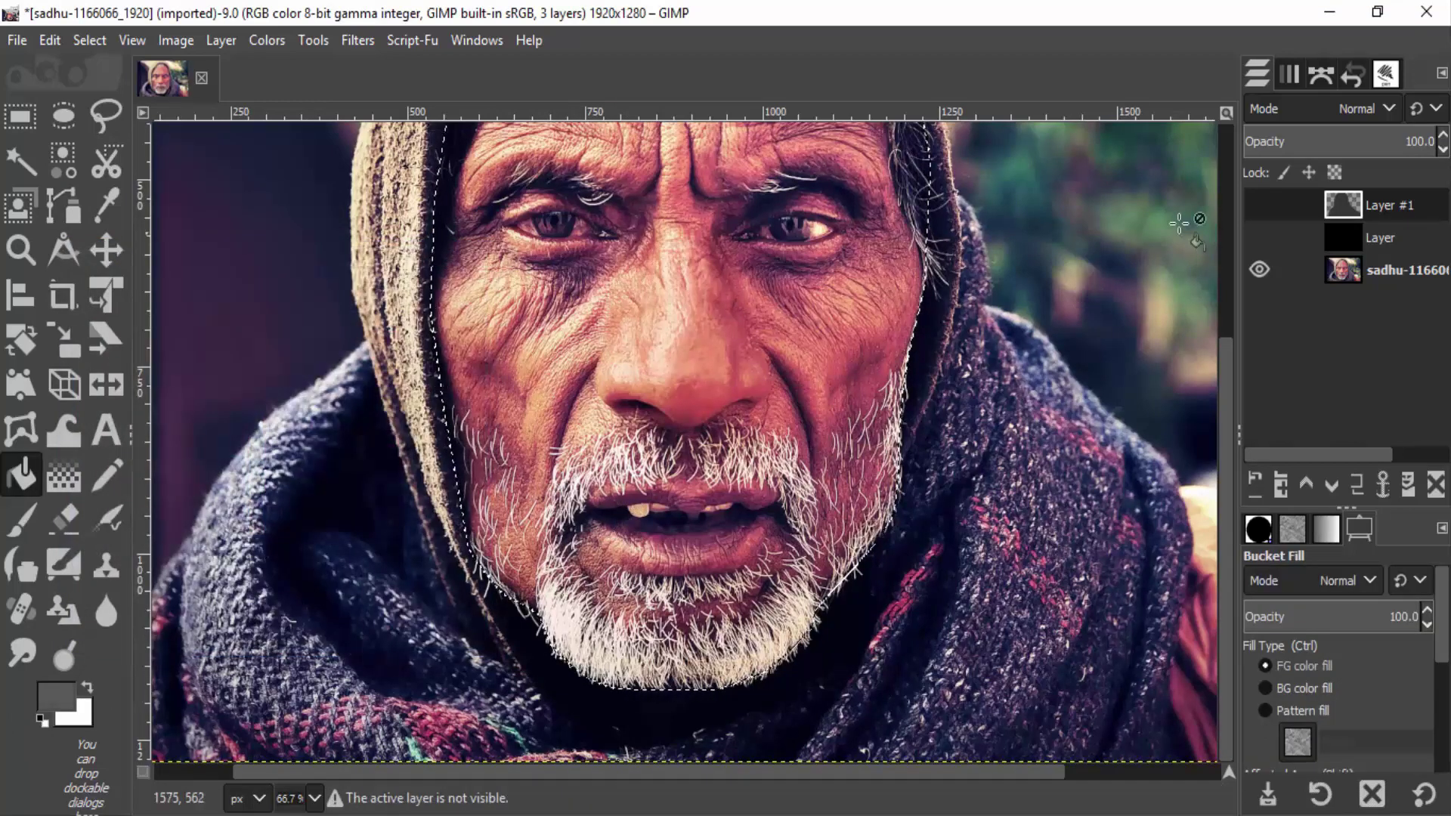
pyautogui.click(1257, 205)
pyautogui.click(652, 446)
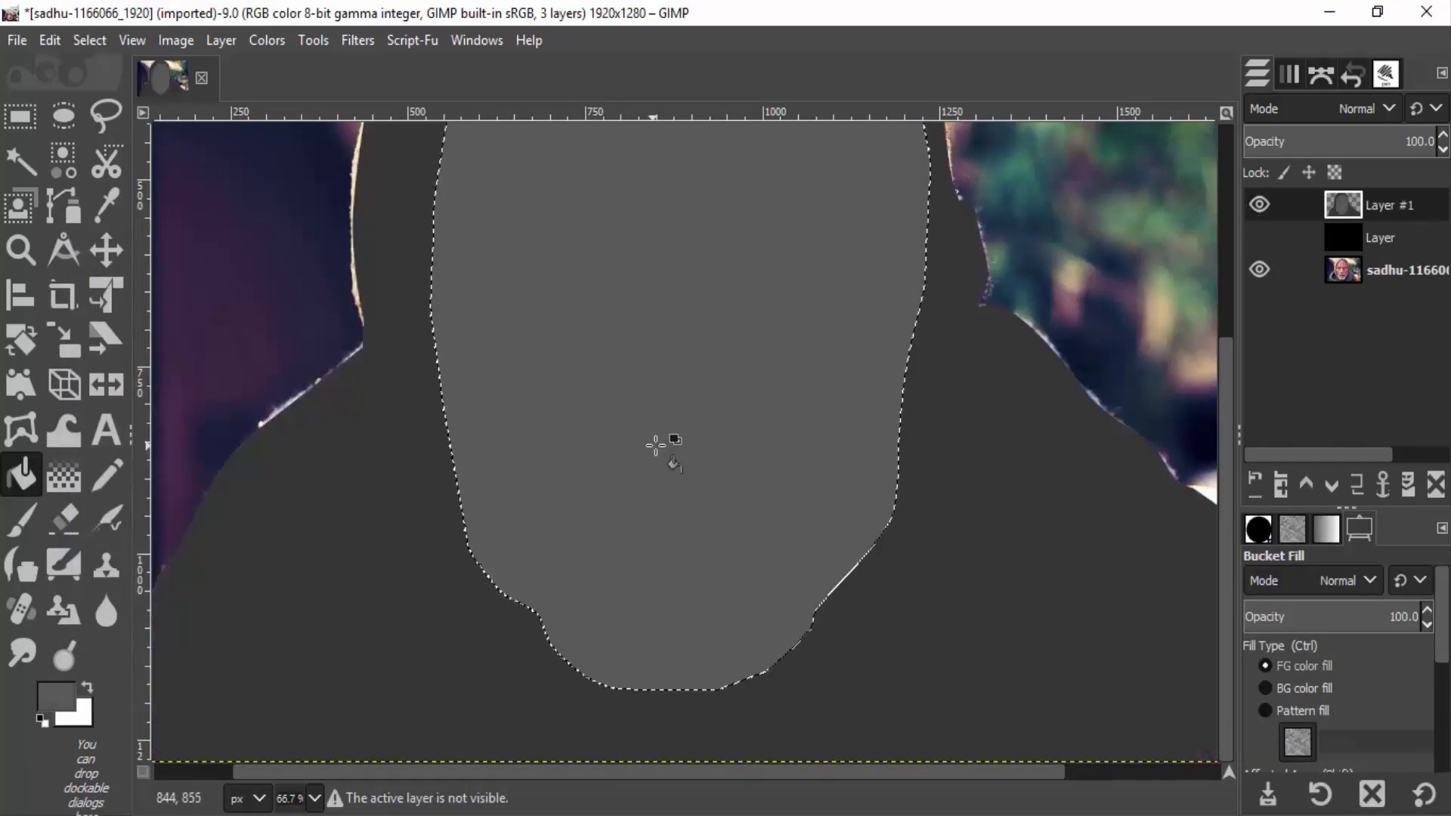
pyautogui.press('-')
pyautogui.press('-')
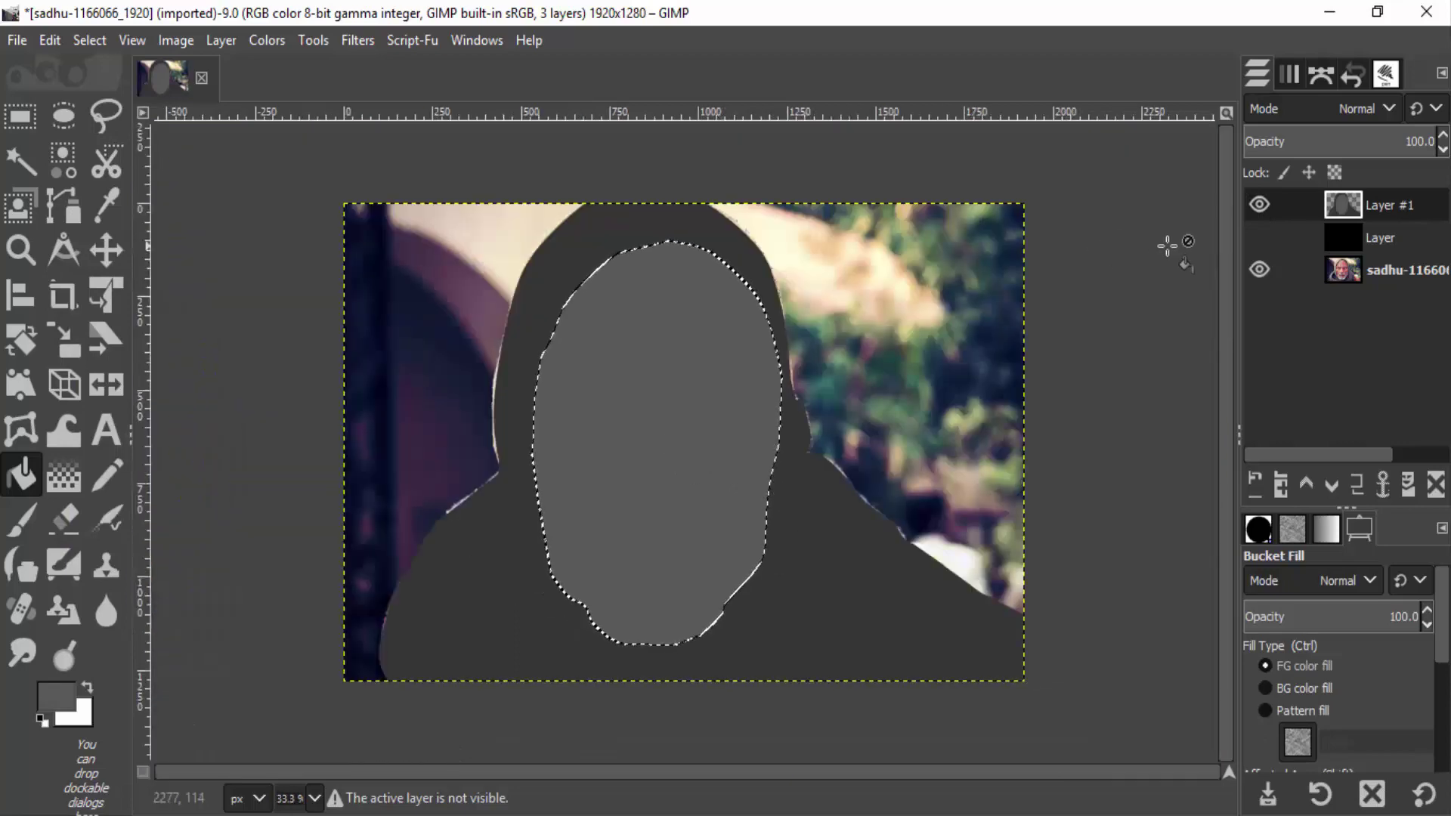
# - Show the black layer briefly to check the silhouette, and hide both it and Layer #1
pyautogui.click(1259, 239)
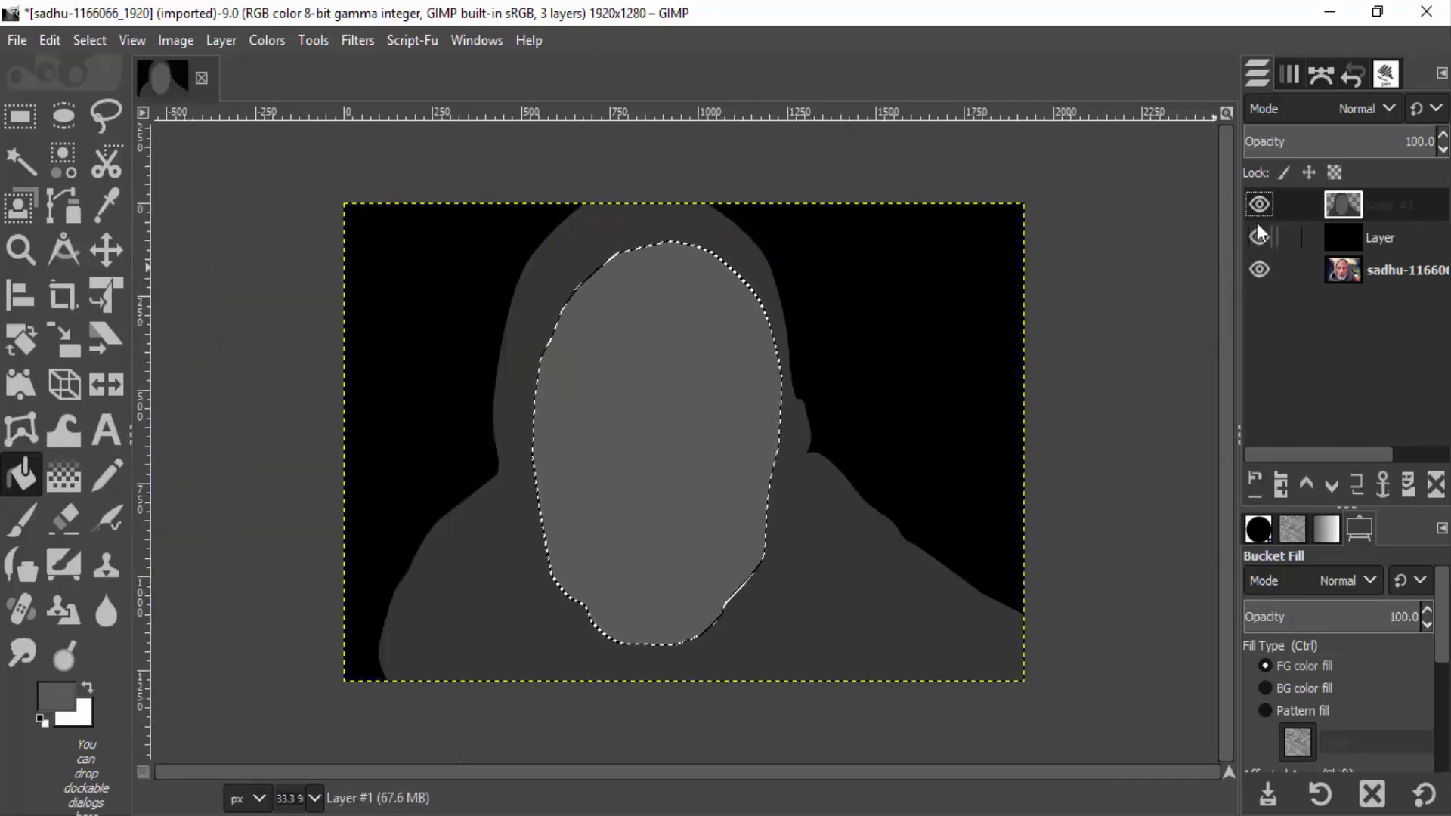
pyautogui.click(1258, 236)
pyautogui.click(1258, 203)
# - Start a path tracing the upper contour of both eyes, from the left eye's outer corner across the nose bridge to the right eye
pyautogui.press('+')
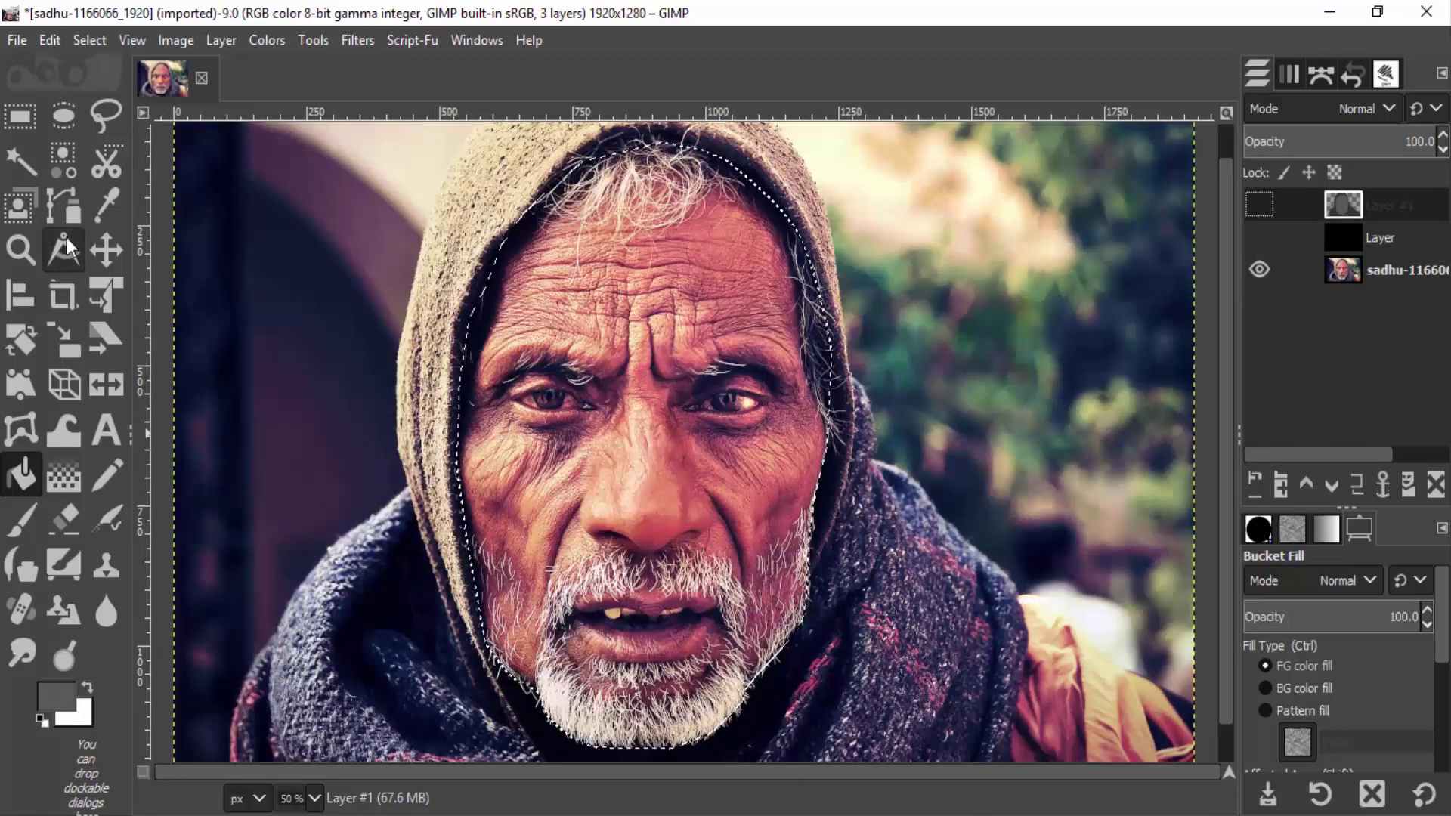
pyautogui.click(63, 204)
pyautogui.press('+')
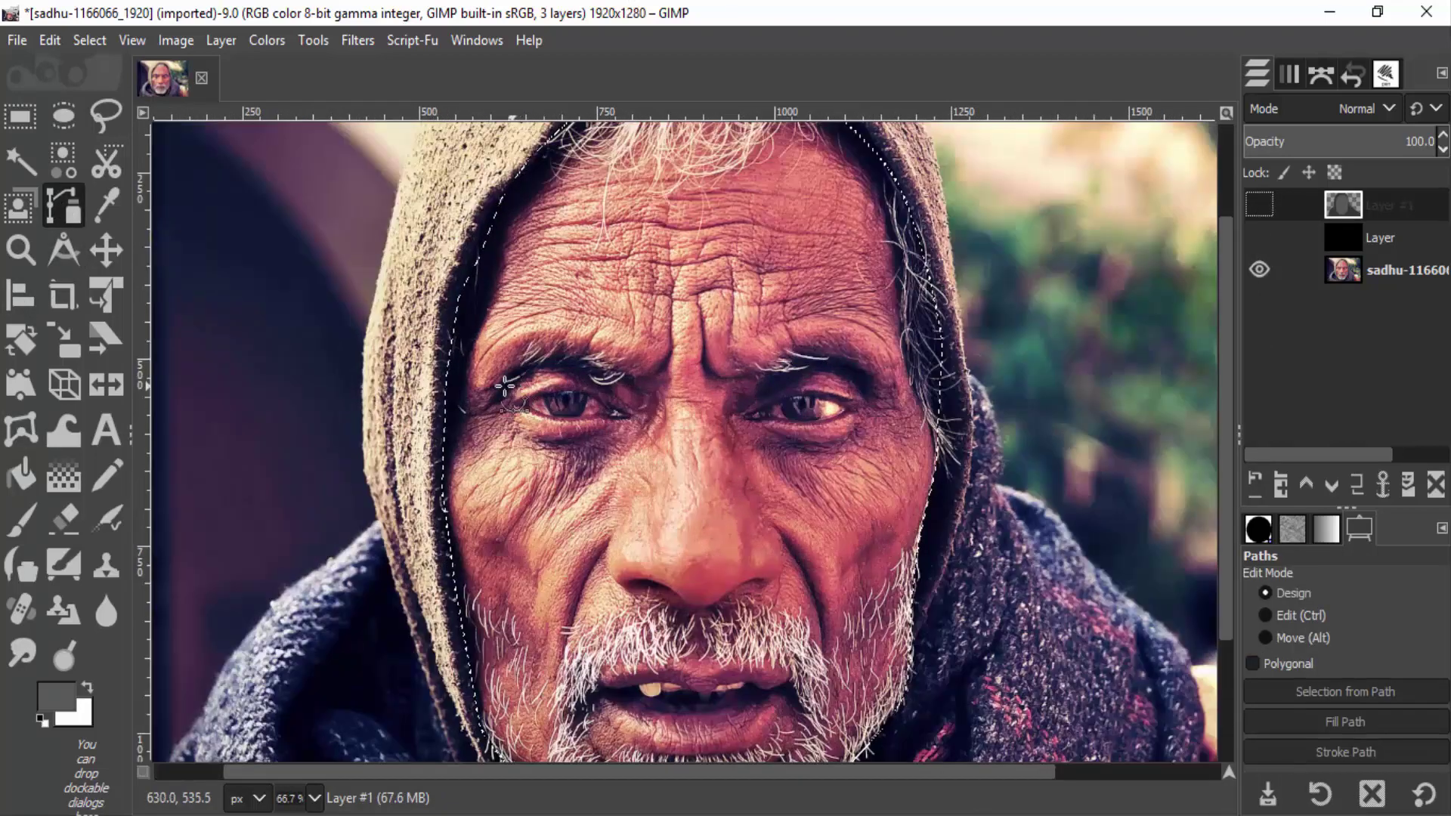
pyautogui.click(493, 392)
pyautogui.click(528, 370)
pyautogui.click(574, 370)
pyautogui.click(617, 391)
pyautogui.click(658, 401)
pyautogui.click(689, 385)
pyautogui.click(742, 384)
pyautogui.moveTo(794, 370); pyautogui.dragTo(815, 368)
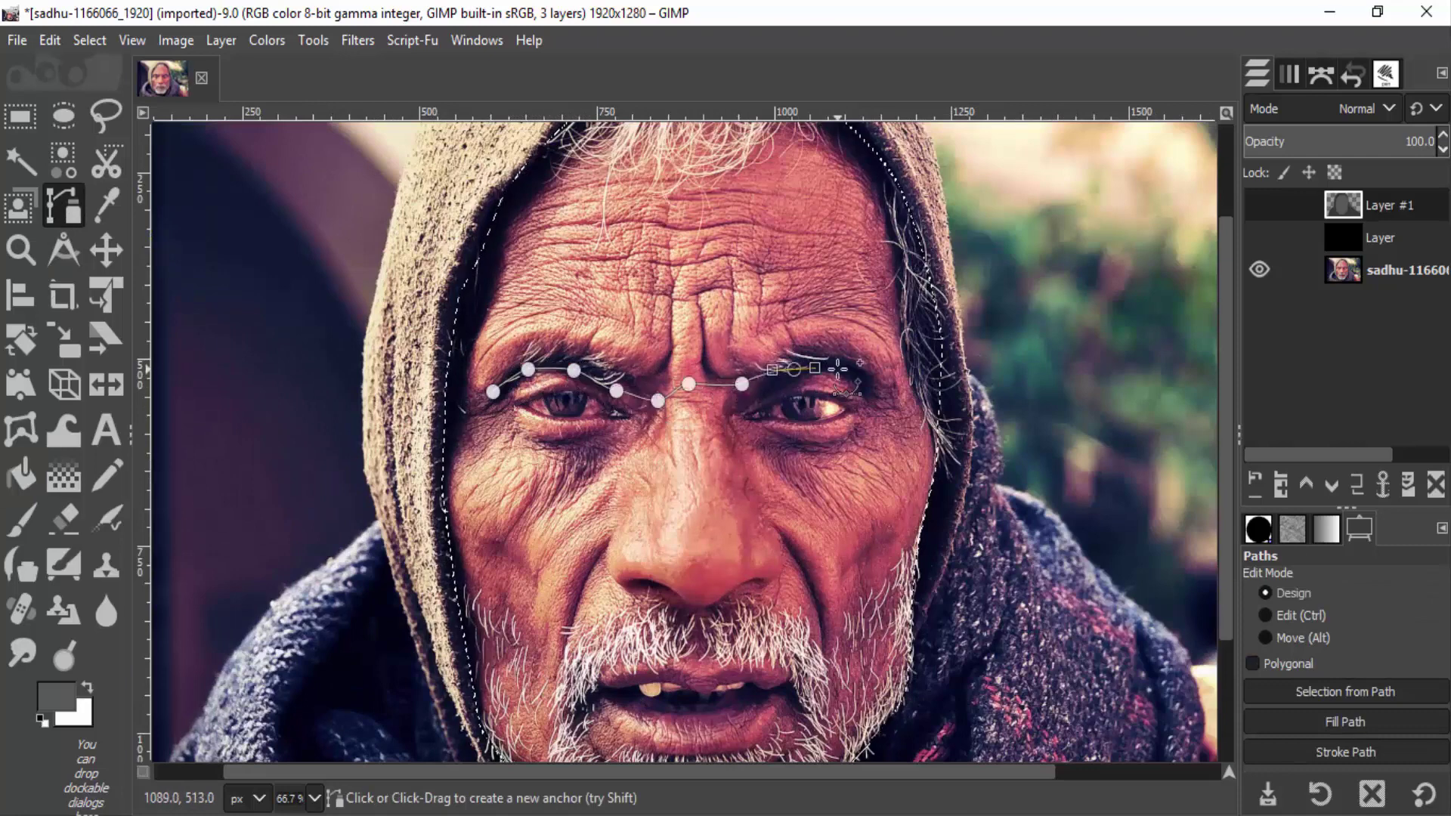
# - Trace the lower contour under both eyes back to the starting anchor, close the path, and convert it to a selection
pyautogui.click(761, 441)
pyautogui.click(703, 420)
pyautogui.click(662, 430)
pyautogui.click(626, 444)
pyautogui.click(585, 447)
pyautogui.click(541, 445)
pyautogui.click(489, 410)
pyautogui.click(493, 392)
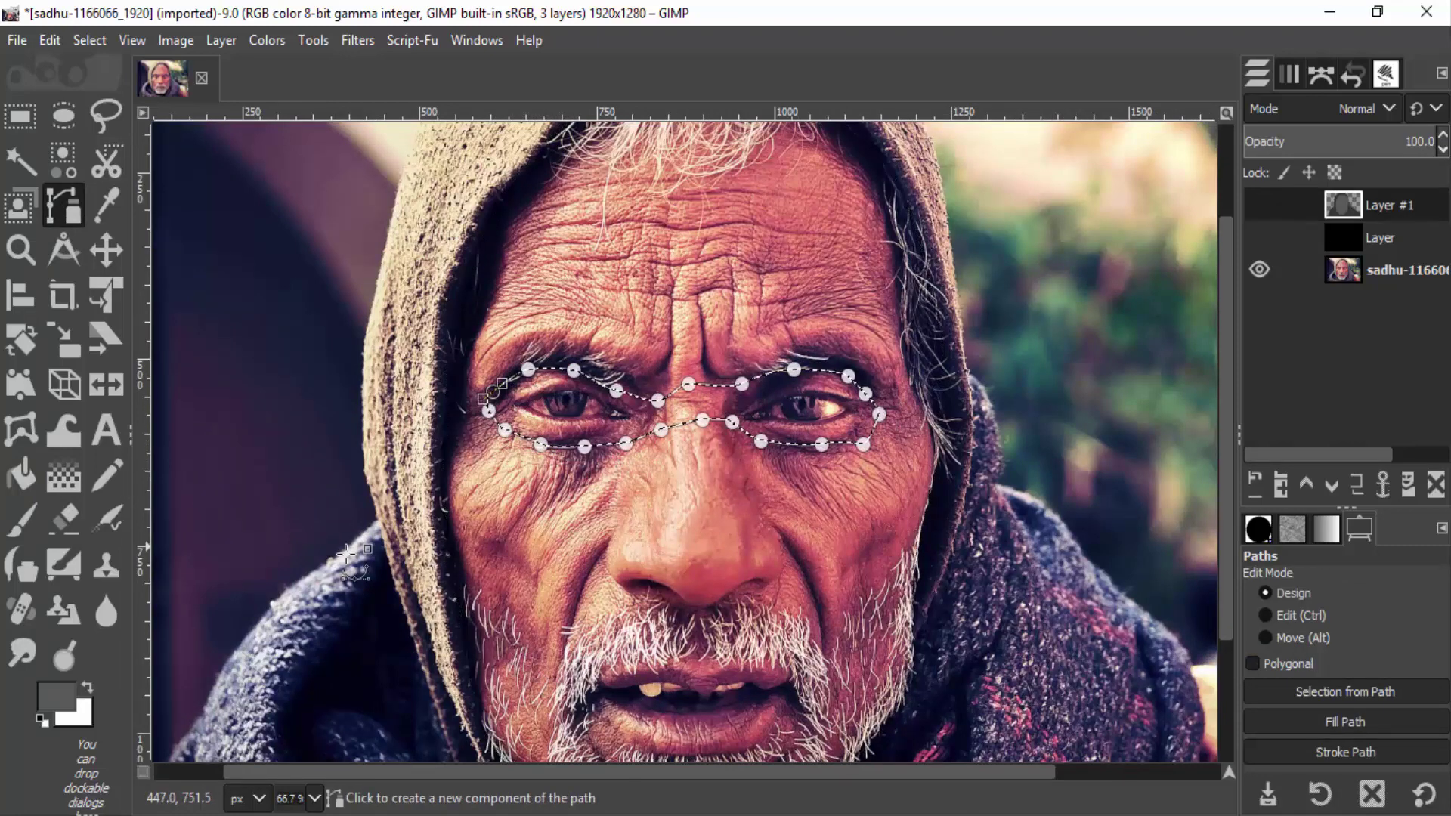
# - Set the foreground color to grey 717171, make Layer #1 visible, and bucket-fill the eye-area selection on it
pyautogui.click(56, 695)
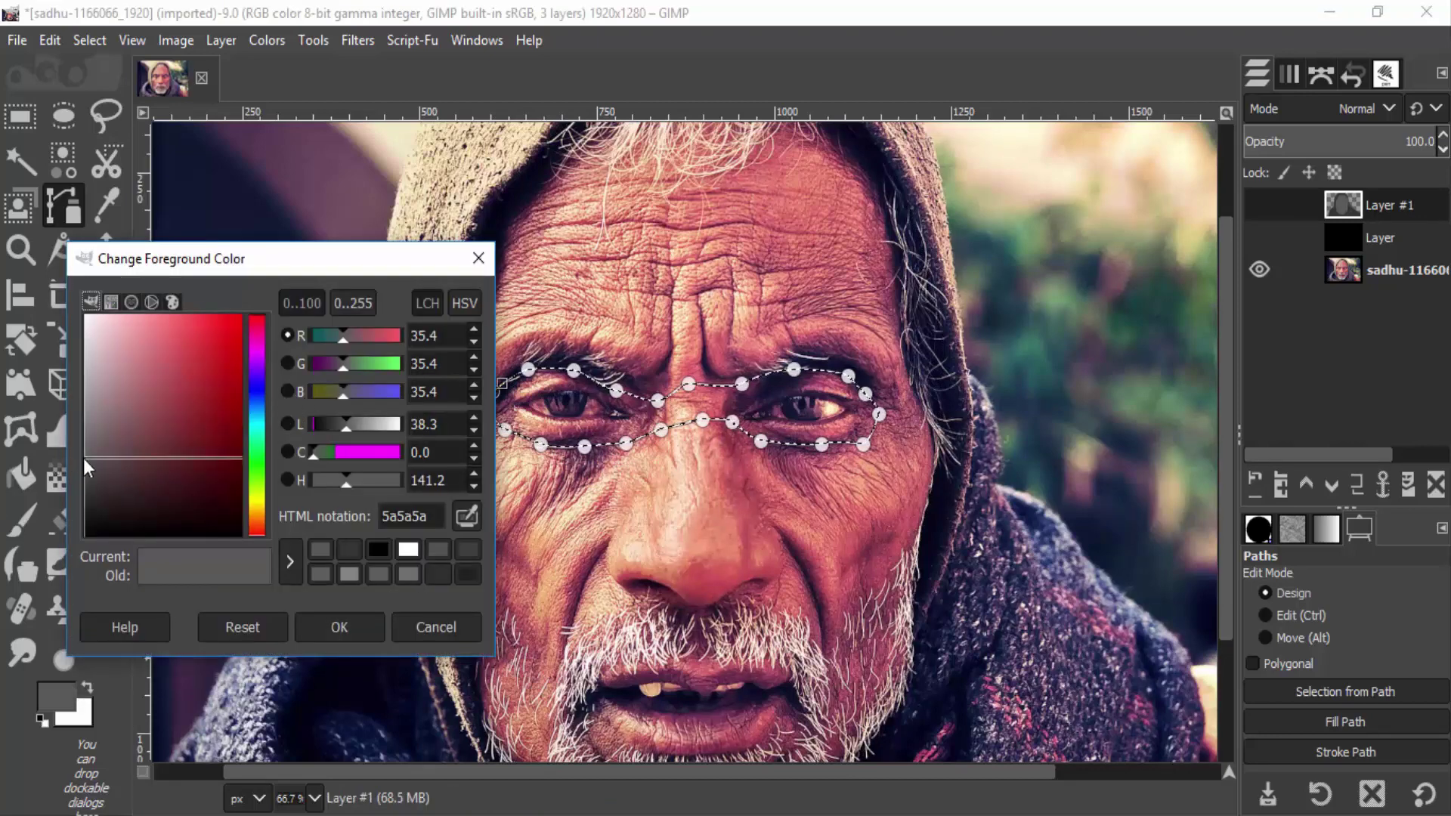
pyautogui.moveTo(85, 458); pyautogui.dragTo(70, 438)
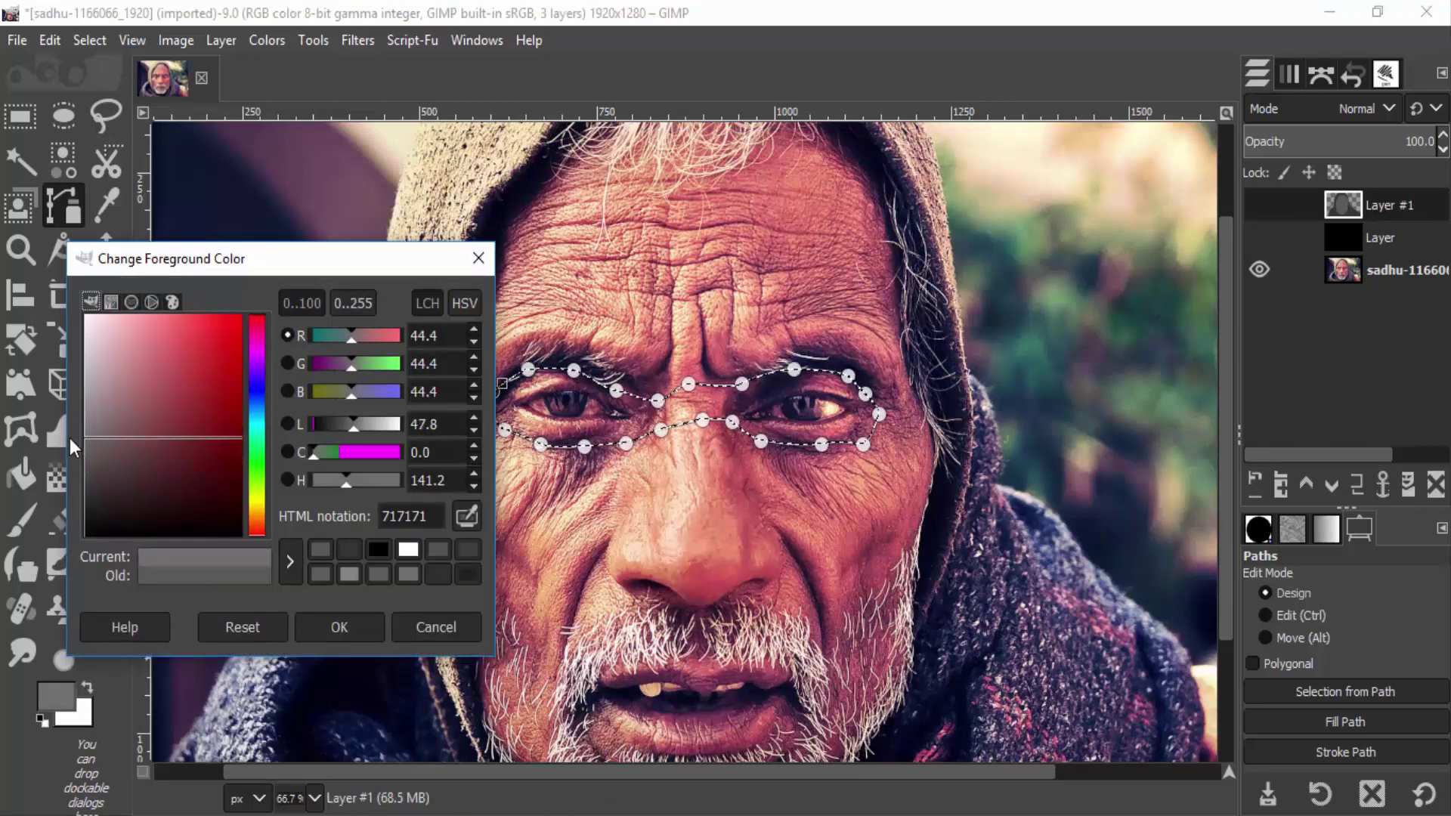
pyautogui.click(320, 633)
pyautogui.hotkey('shift', 'v')
pyautogui.hotkey('shift', 'b')
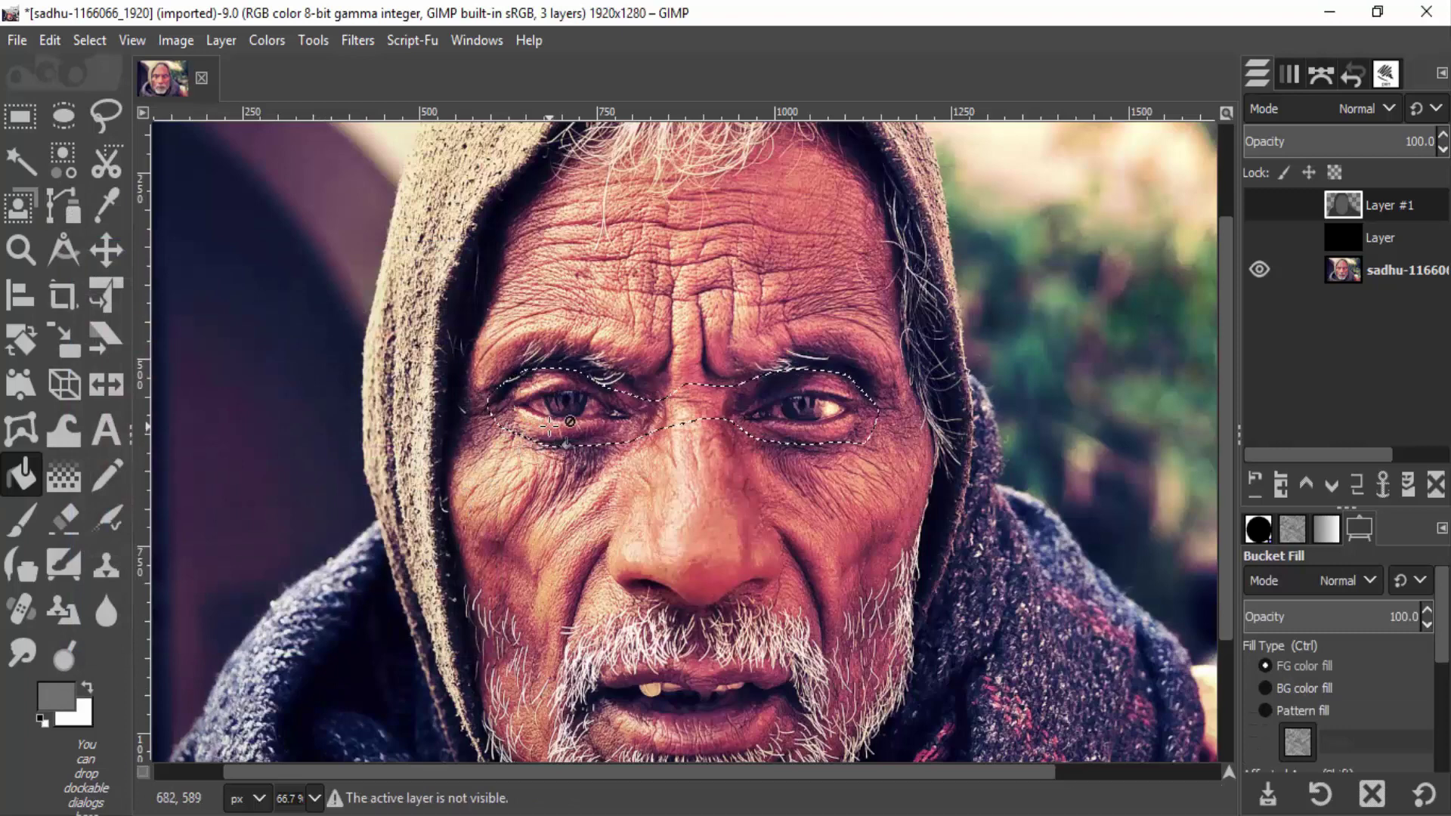
pyautogui.click(1269, 204)
pyautogui.click(621, 444)
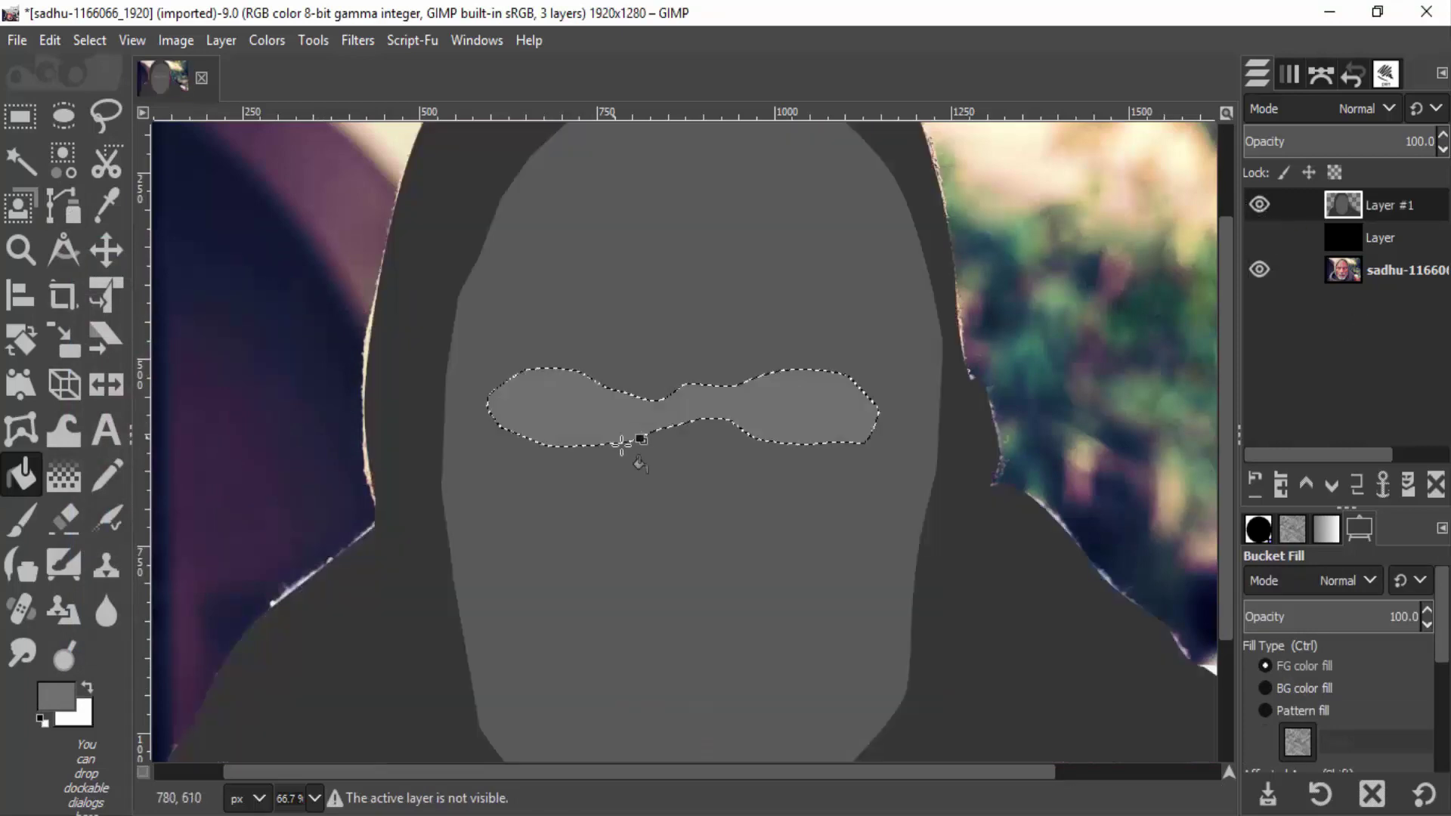
pyautogui.press('-')
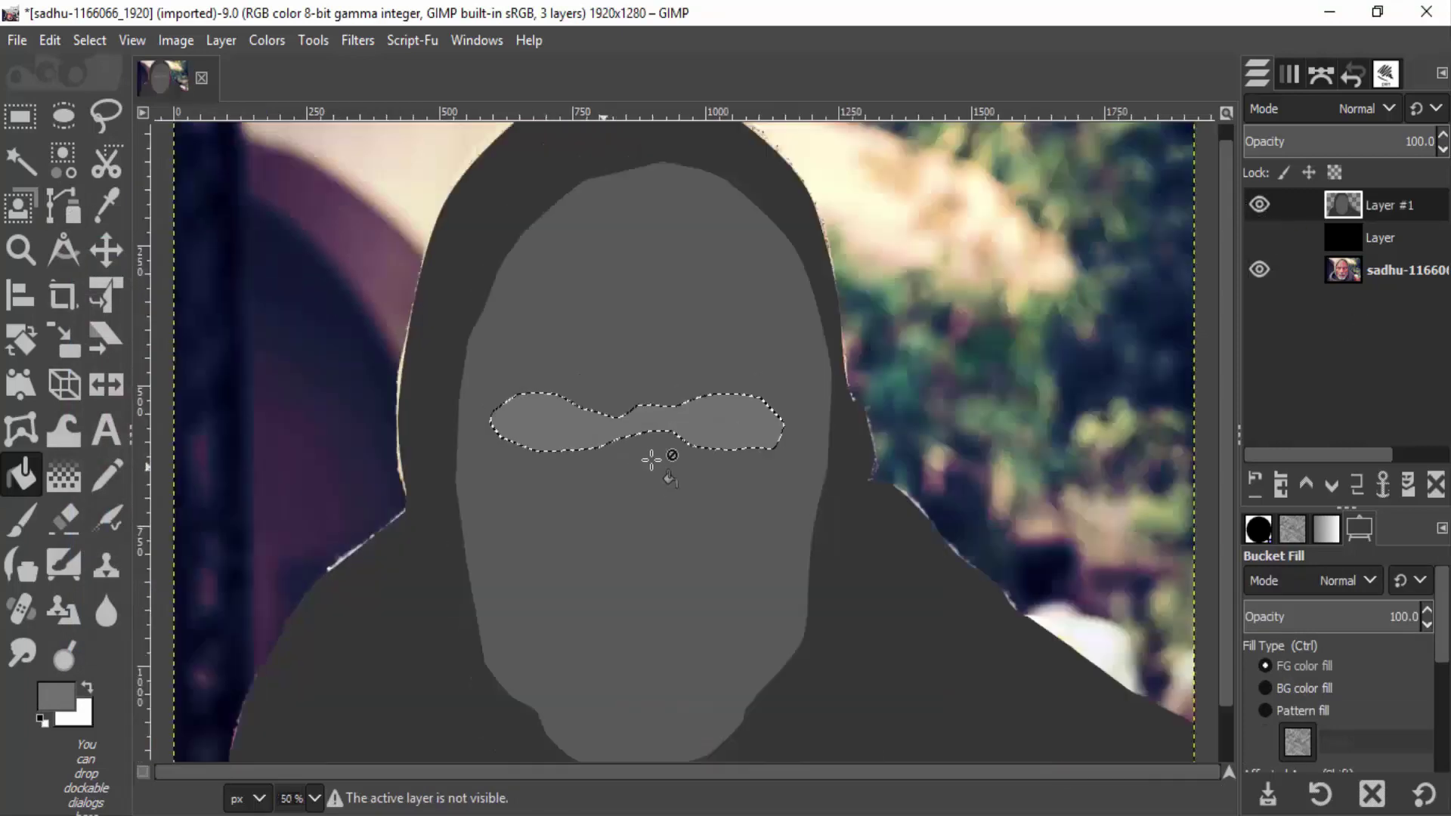
# - Hide Layer #1 and start a path along the upper lip from the mouth's left corner to its right corner
pyautogui.click(1258, 204)
pyautogui.scroll(3, 221, 404)
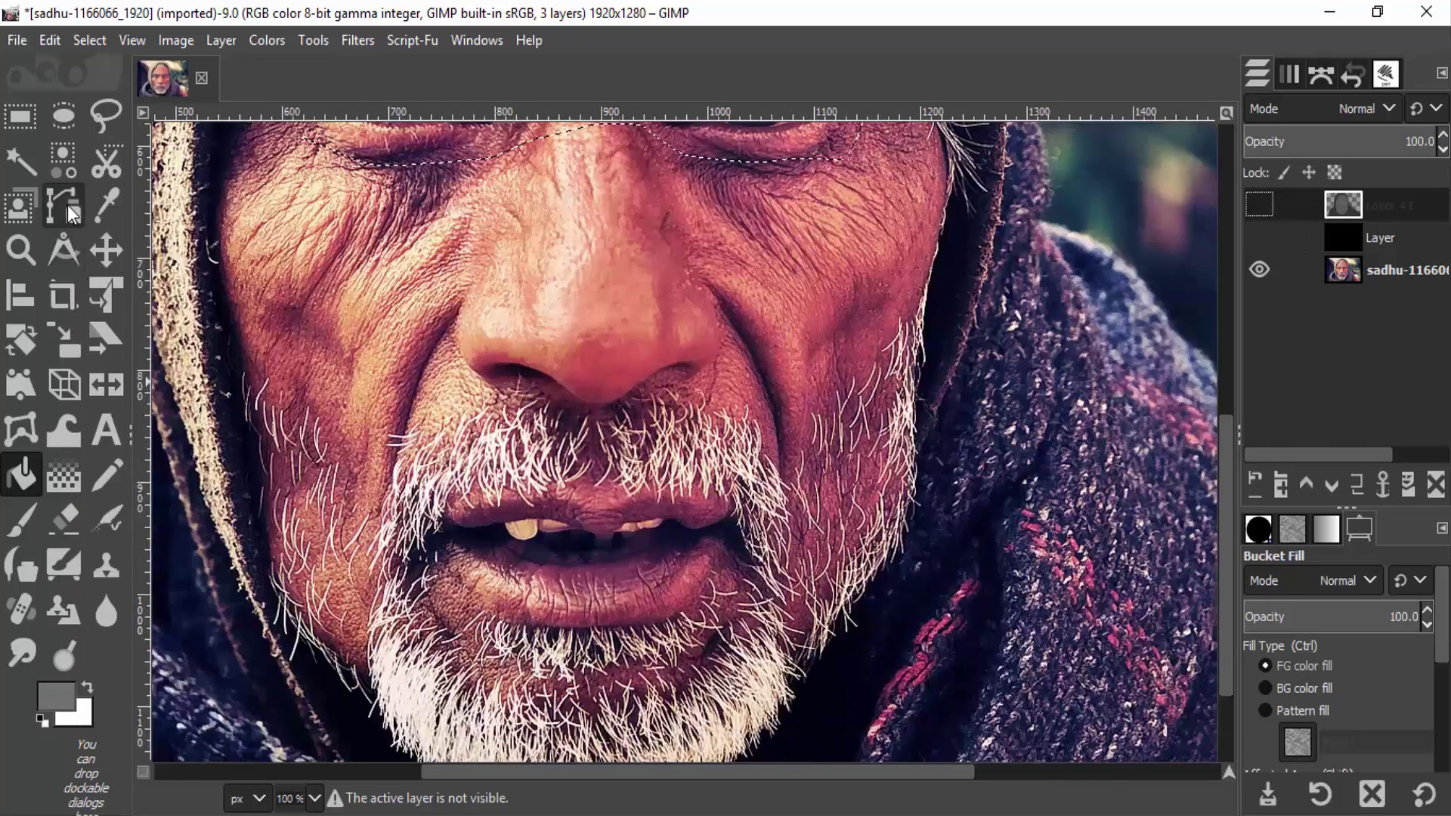
pyautogui.click(67, 205)
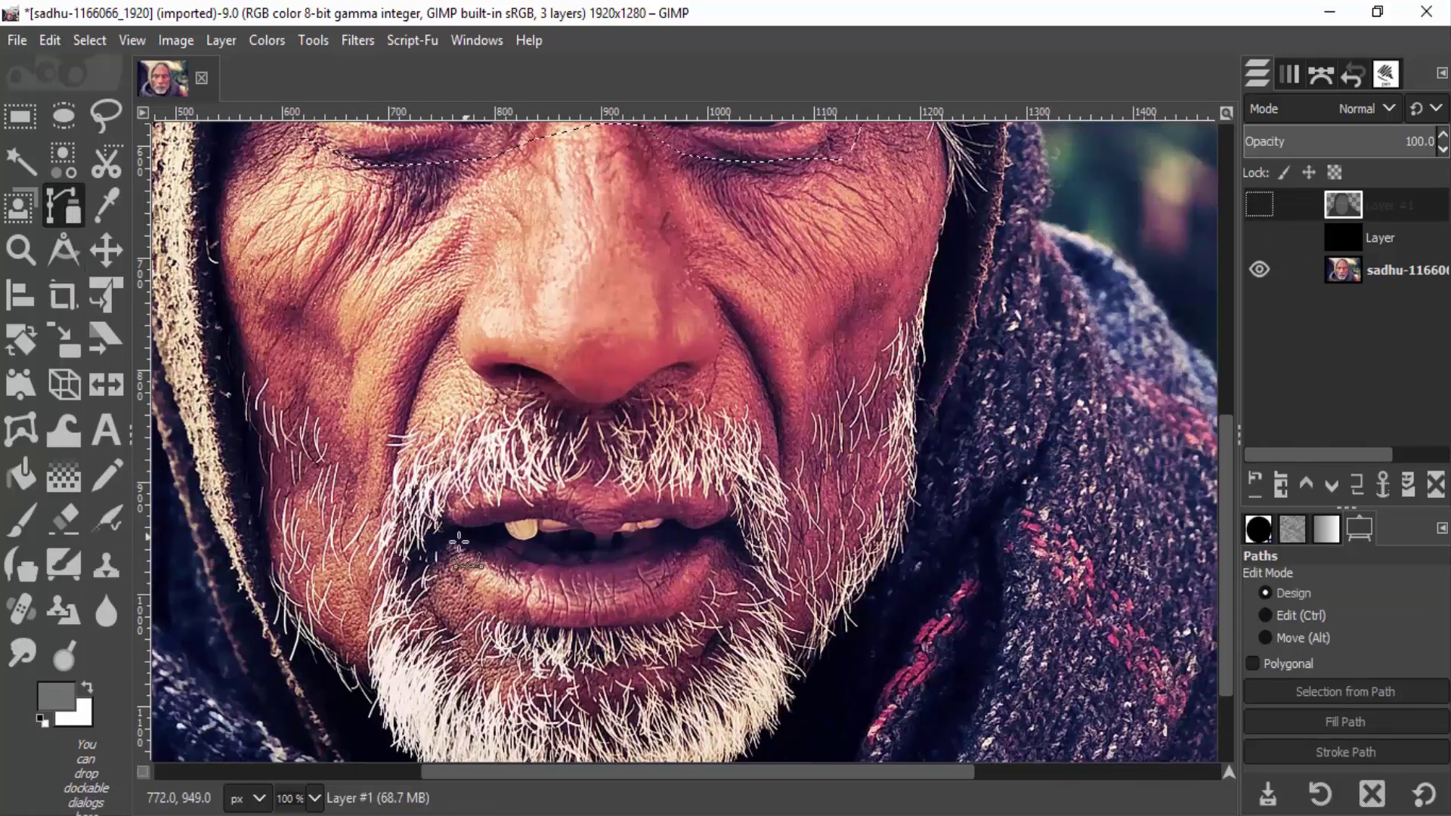
pyautogui.click(440, 527)
pyautogui.click(478, 509)
pyautogui.click(518, 503)
pyautogui.click(547, 500)
pyautogui.click(563, 501)
pyautogui.click(591, 502)
pyautogui.moveTo(631, 495); pyautogui.dragTo(642, 492)
pyautogui.click(673, 492)
pyautogui.click(724, 506)
pyautogui.click(736, 527)
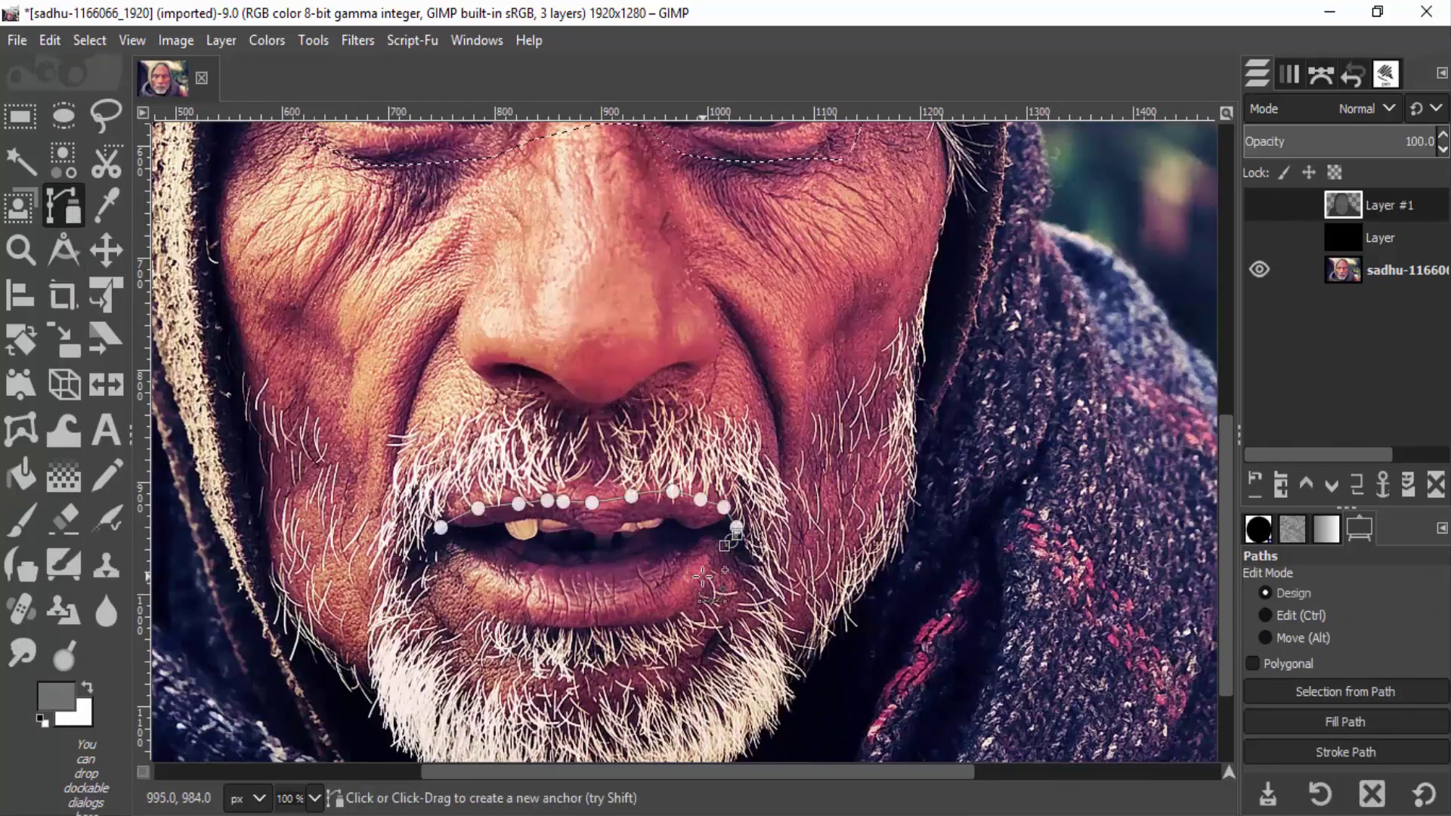
# - Trace the path along the lower lip and close it at the mouth's left corner
pyautogui.click(702, 576)
pyautogui.click(621, 622)
pyautogui.click(528, 617)
pyautogui.click(474, 573)
pyautogui.click(459, 529)
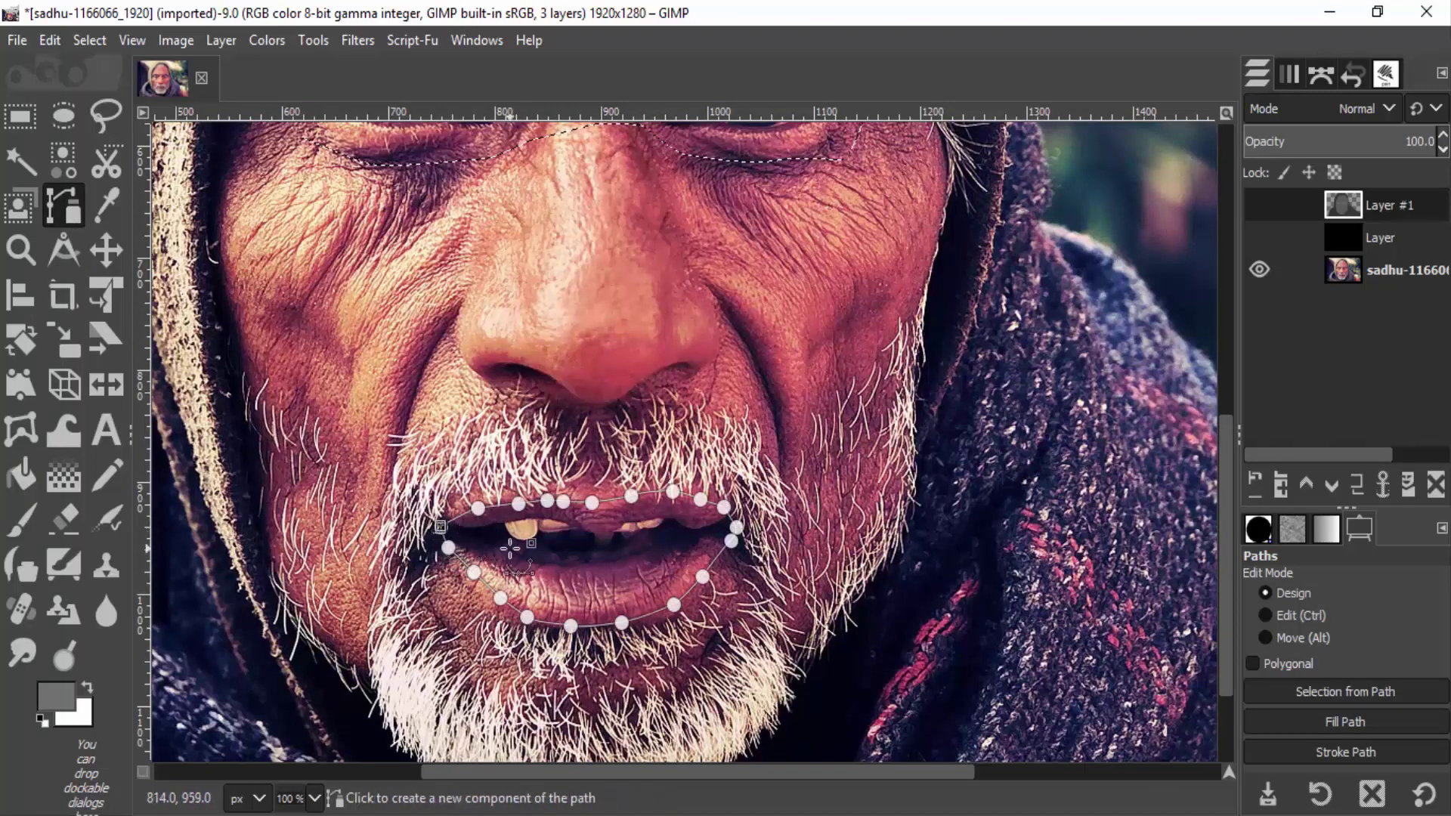
# - Convert the mouth path to a selection, make Layer #1 visible, and fill the selection with the current foreground grey
pyautogui.hotkey('shift', 'b')
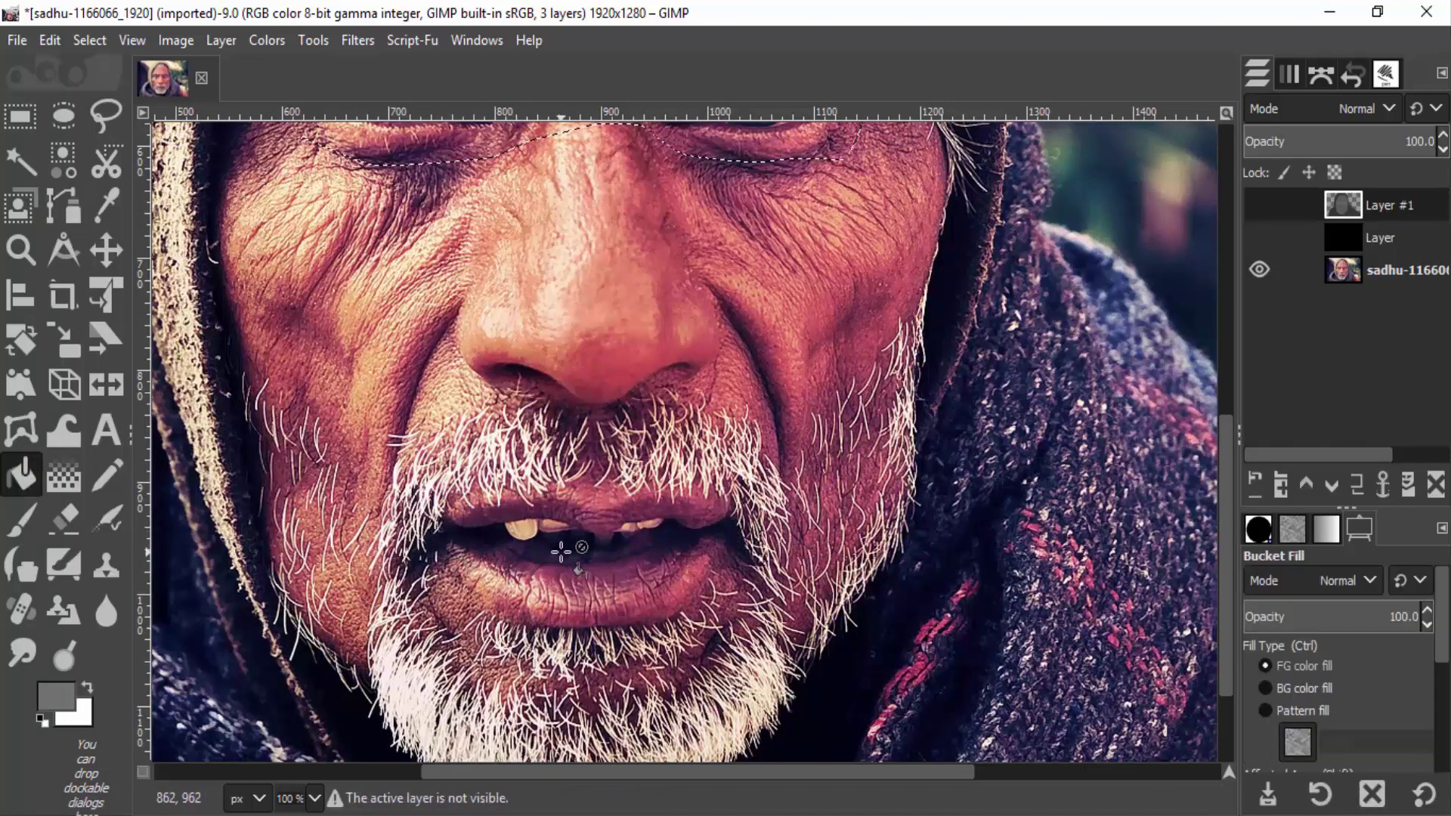
pyautogui.click(564, 566)
pyautogui.click(1259, 204)
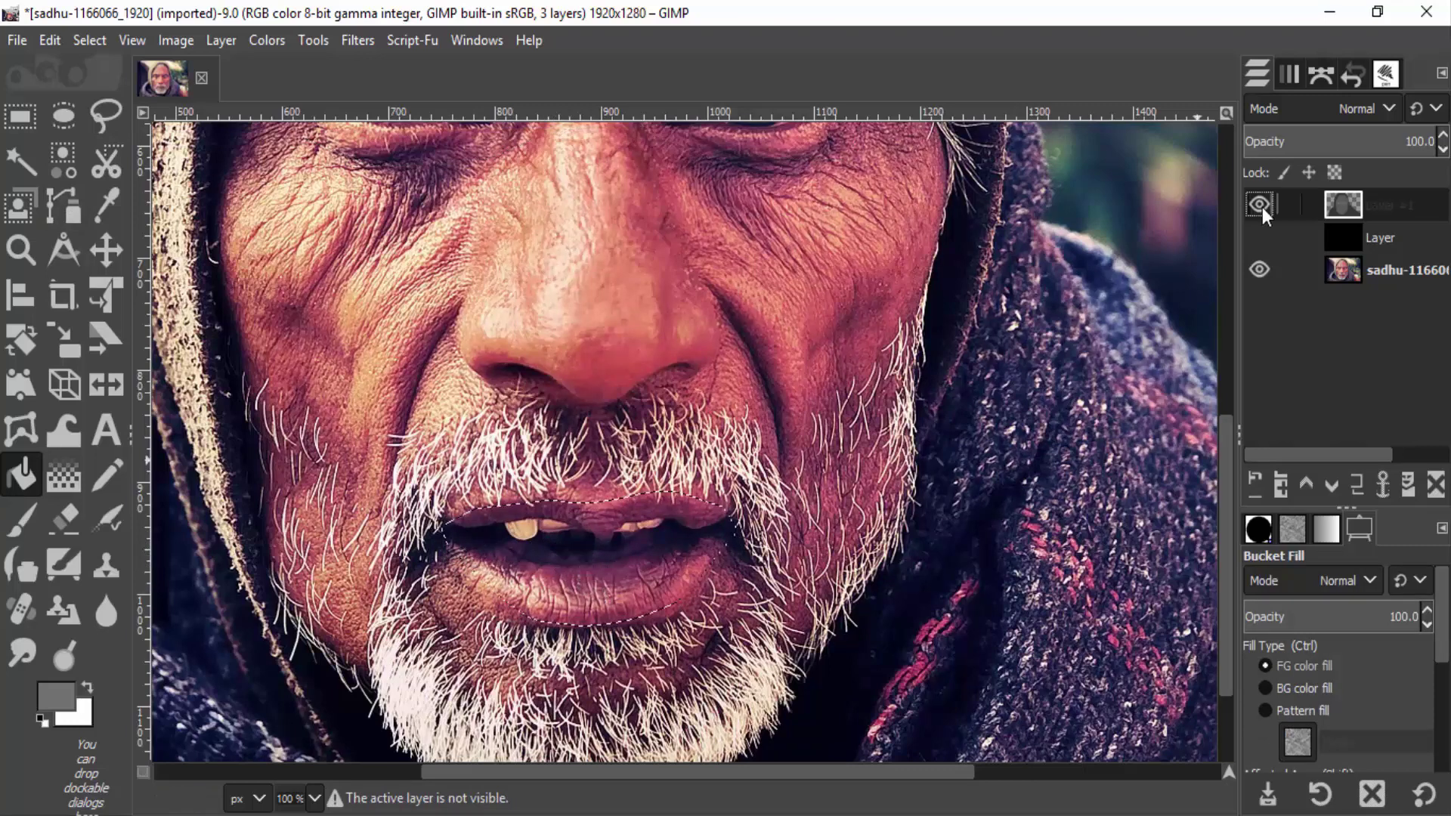
pyautogui.click(577, 591)
pyautogui.press('-')
pyautogui.press('-')
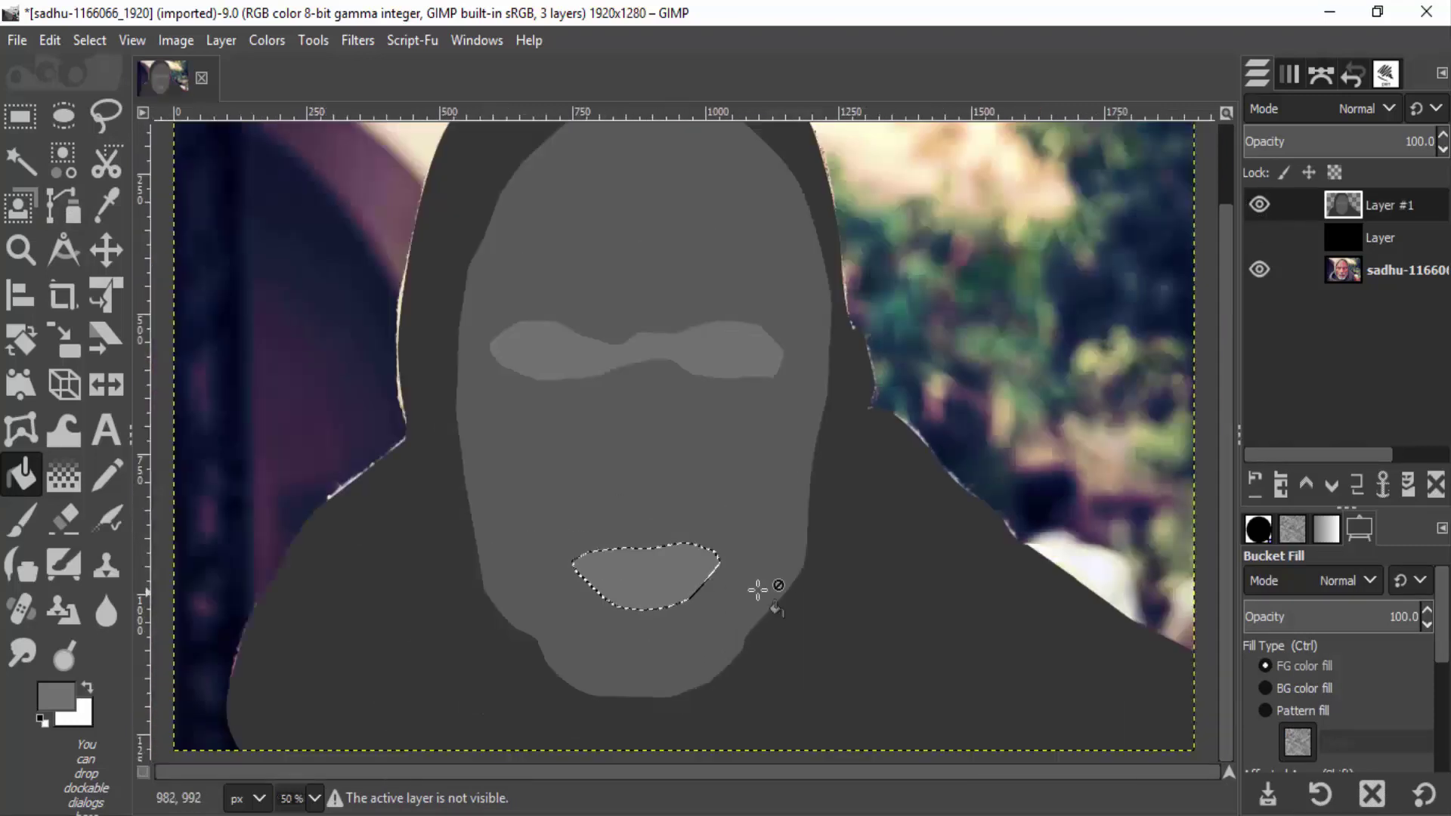
# - Hide Layer #1 and start a path down the nose's left side, from the bridge around the nostril to the nose base
pyautogui.click(1259, 235)
pyautogui.click(1259, 236)
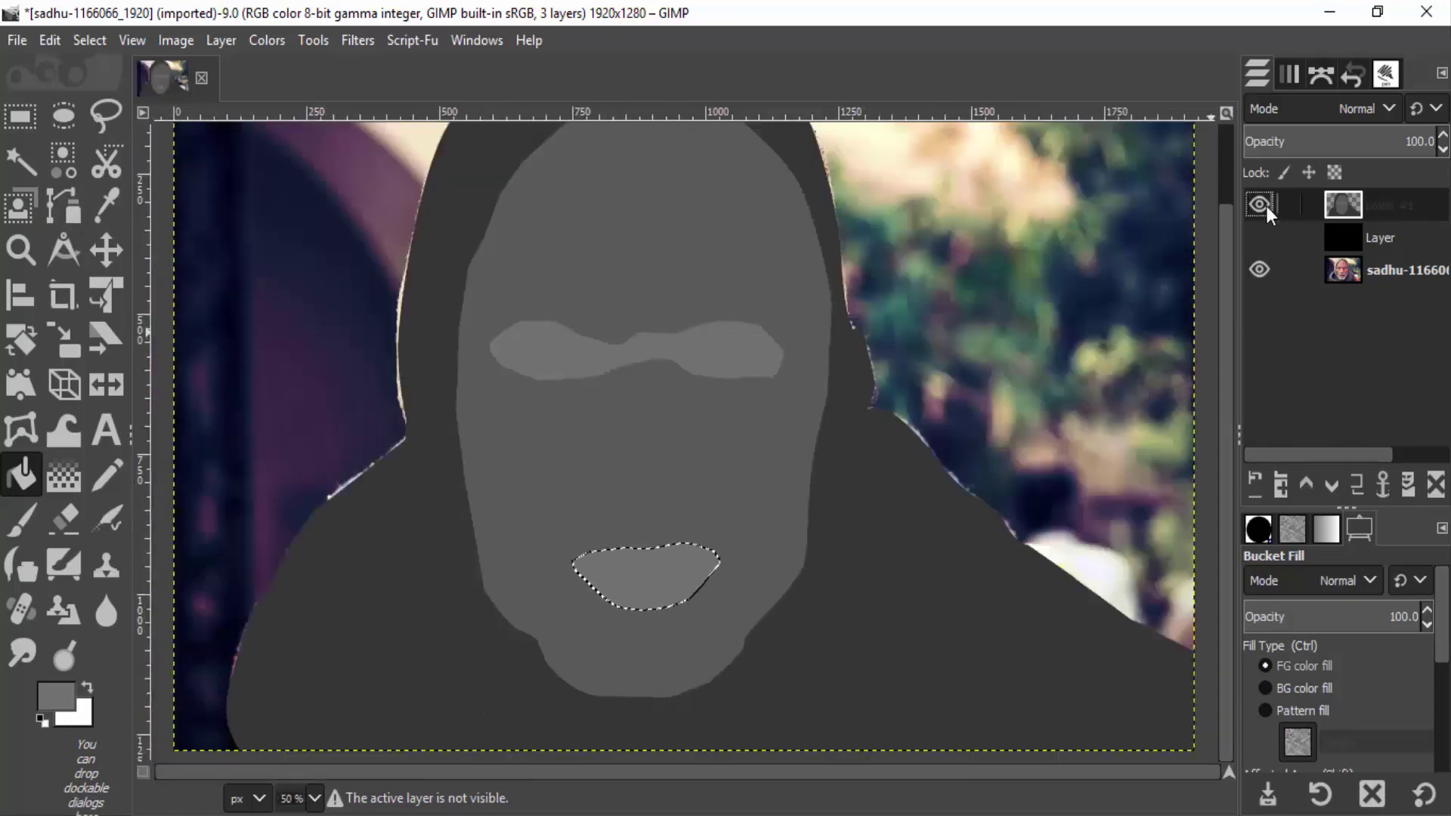
pyautogui.click(1267, 207)
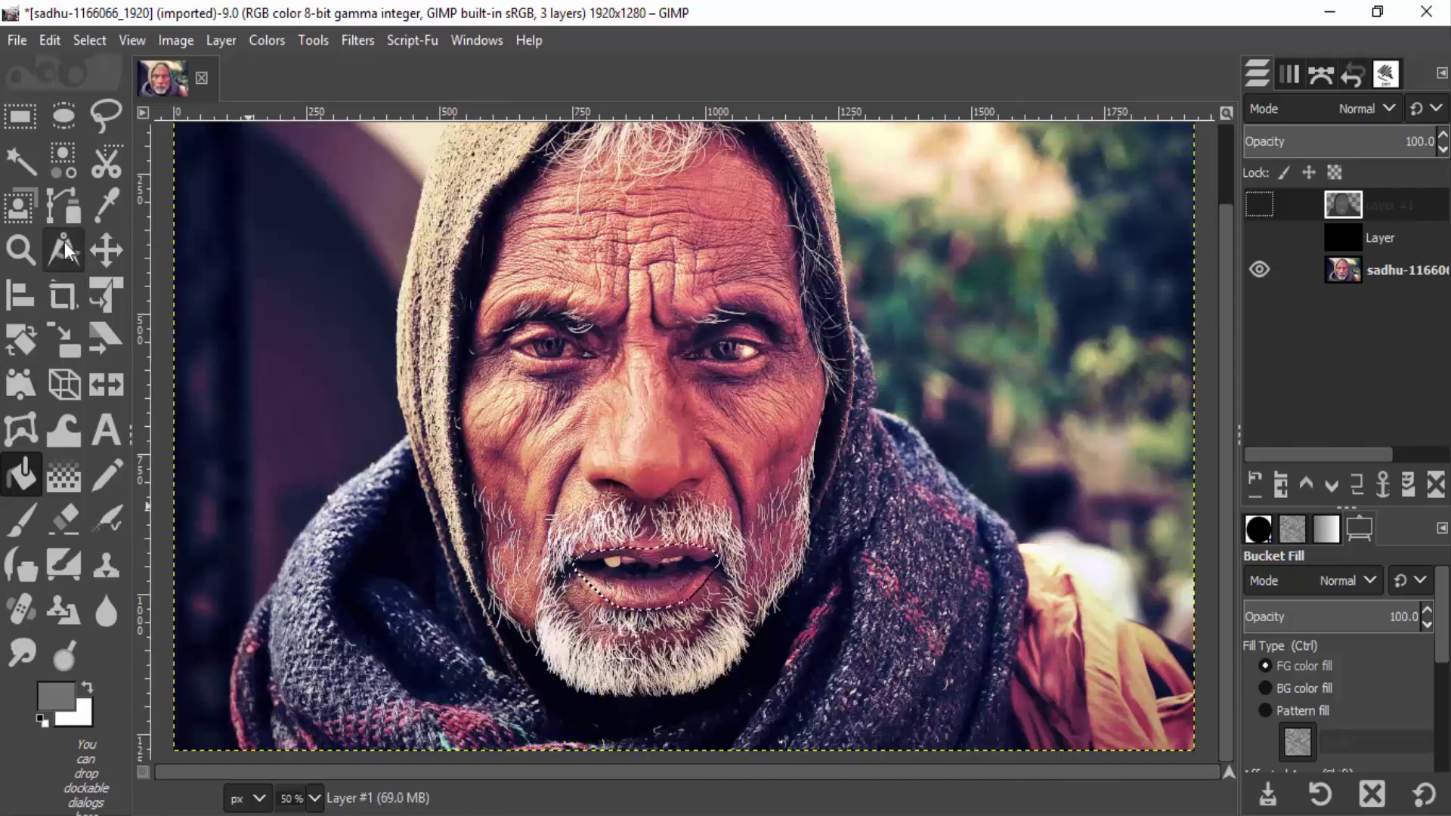
pyautogui.press('b')
pyautogui.press('1')
pyautogui.press('-')
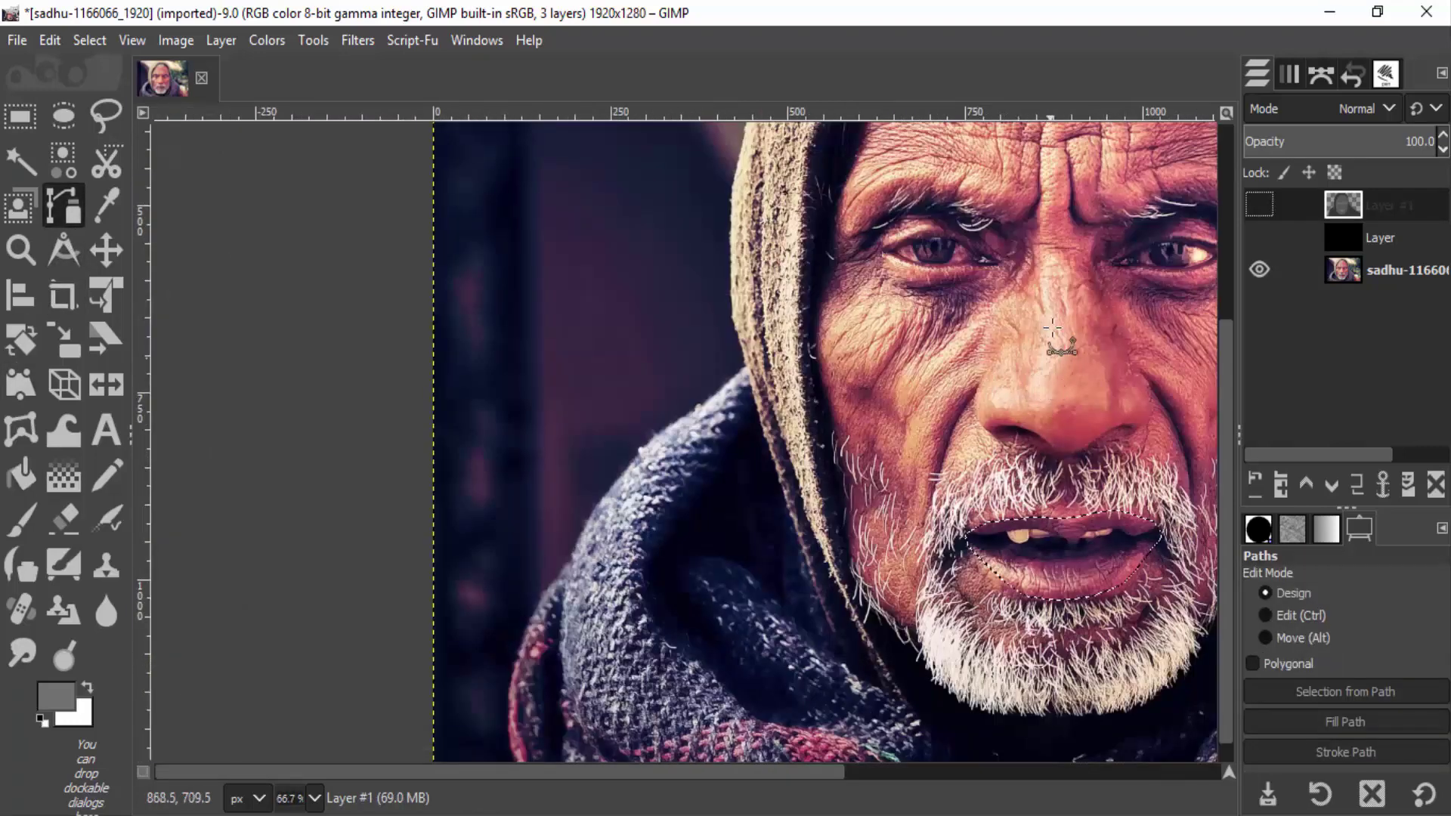
pyautogui.click(1040, 254)
pyautogui.click(1014, 333)
pyautogui.click(979, 393)
pyautogui.click(992, 430)
pyautogui.click(1047, 451)
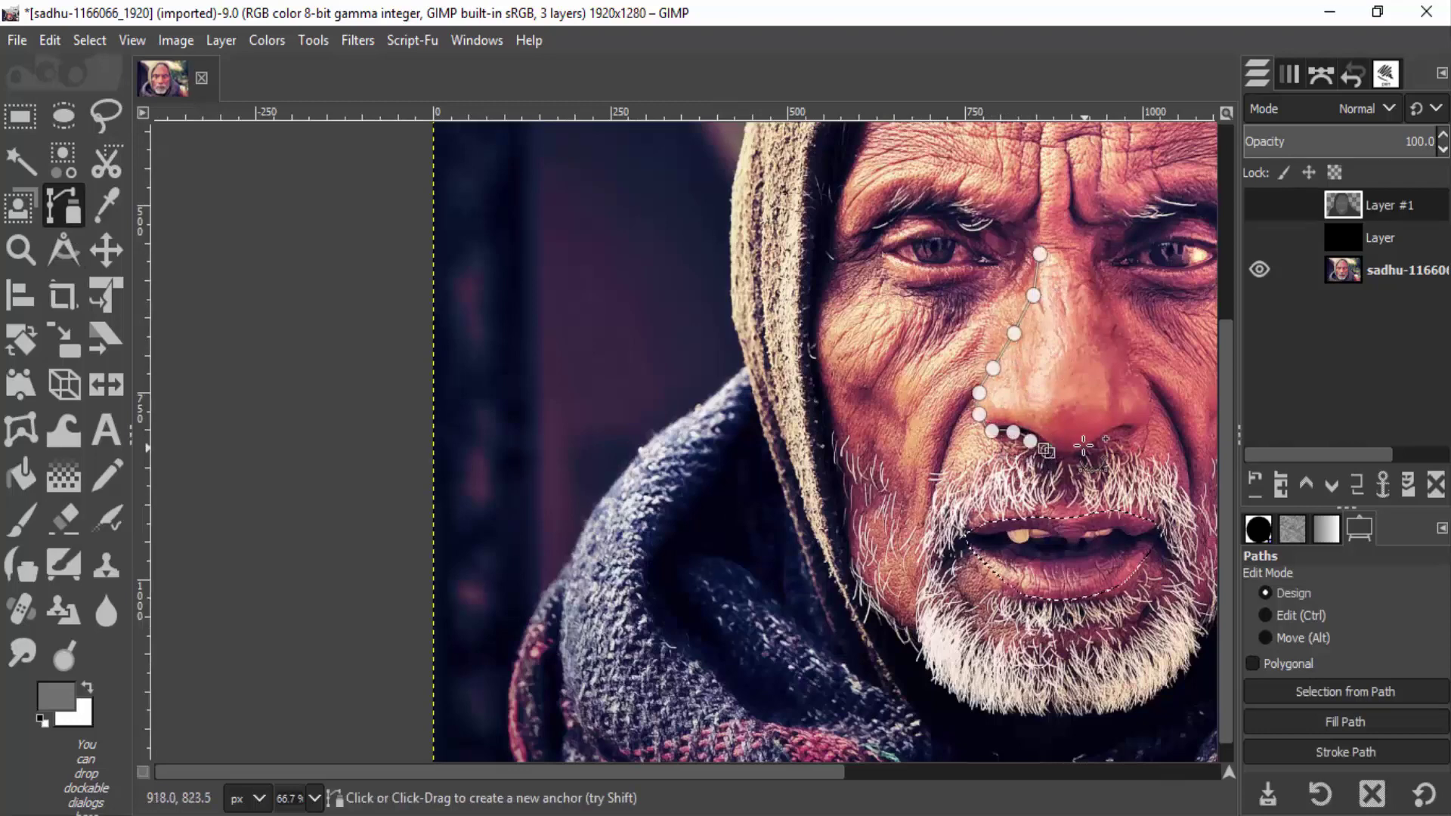
# - Trace the path around the right nostril and up the nose's right side, closing it at the bridge
pyautogui.click(1119, 430)
pyautogui.click(1145, 376)
pyautogui.click(1105, 286)
pyautogui.click(1068, 234)
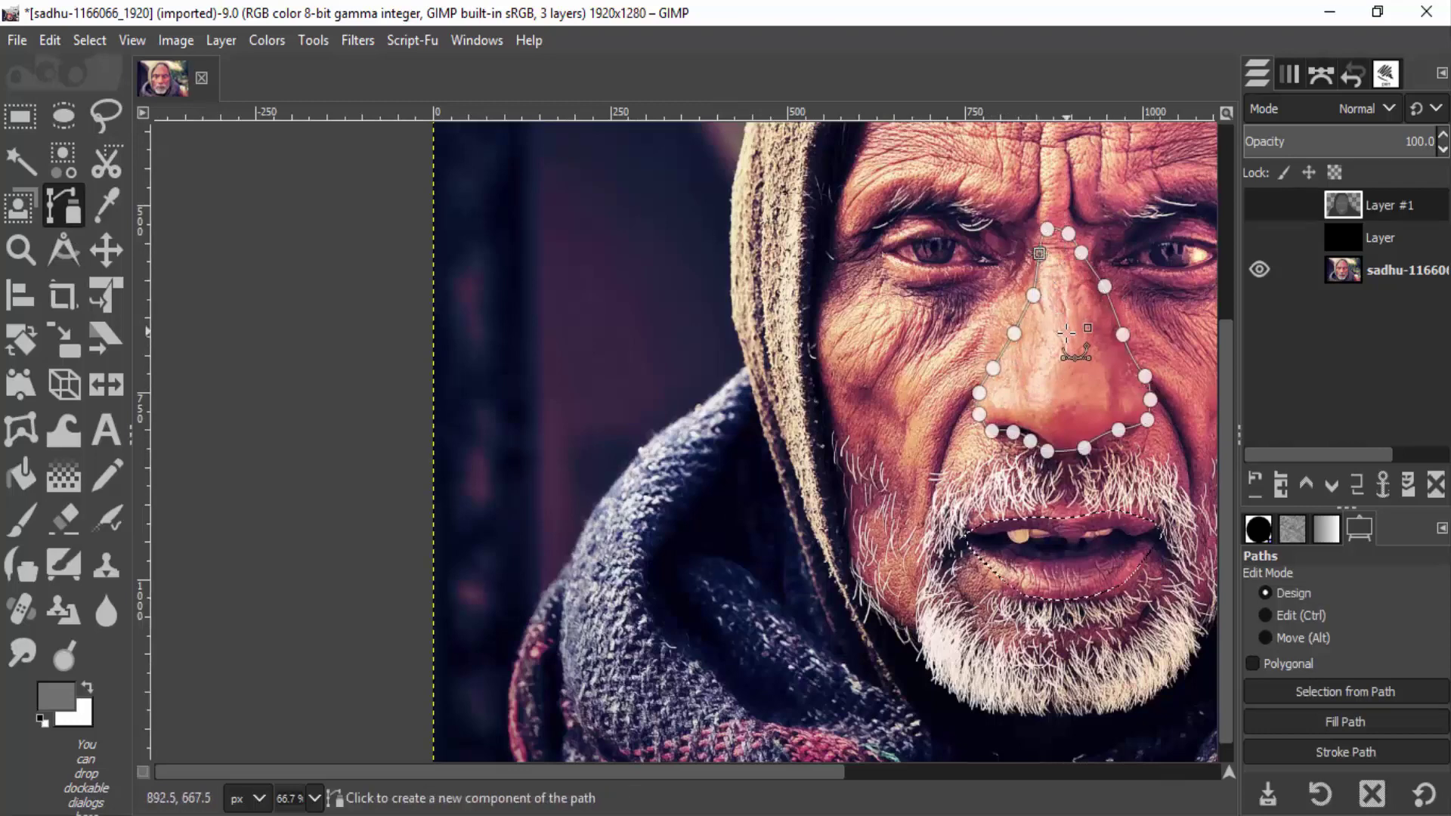
# - Convert the nose path to a selection, make Layer #1 visible, and fill the selection with the current foreground grey
pyautogui.hotkey('shift', 'b')
pyautogui.hotkey('shift', 'v')
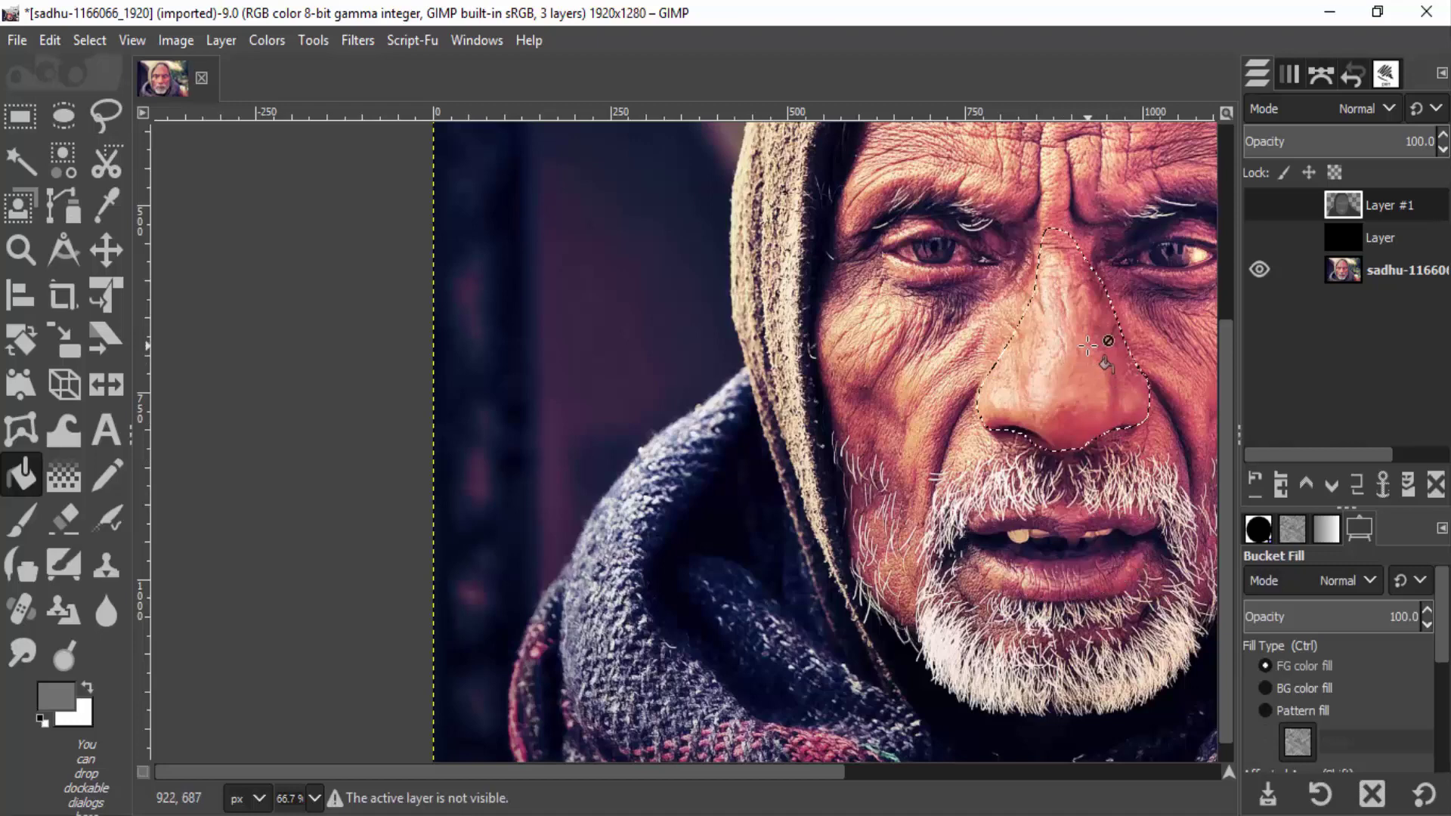
pyautogui.click(1258, 205)
pyautogui.moveTo(733, 771); pyautogui.dragTo(785, 772)
# - Hide Layer #1 and start a narrower path inside the nose, from mid-ridge down the tip's left side to its base
pyautogui.click(1259, 204)
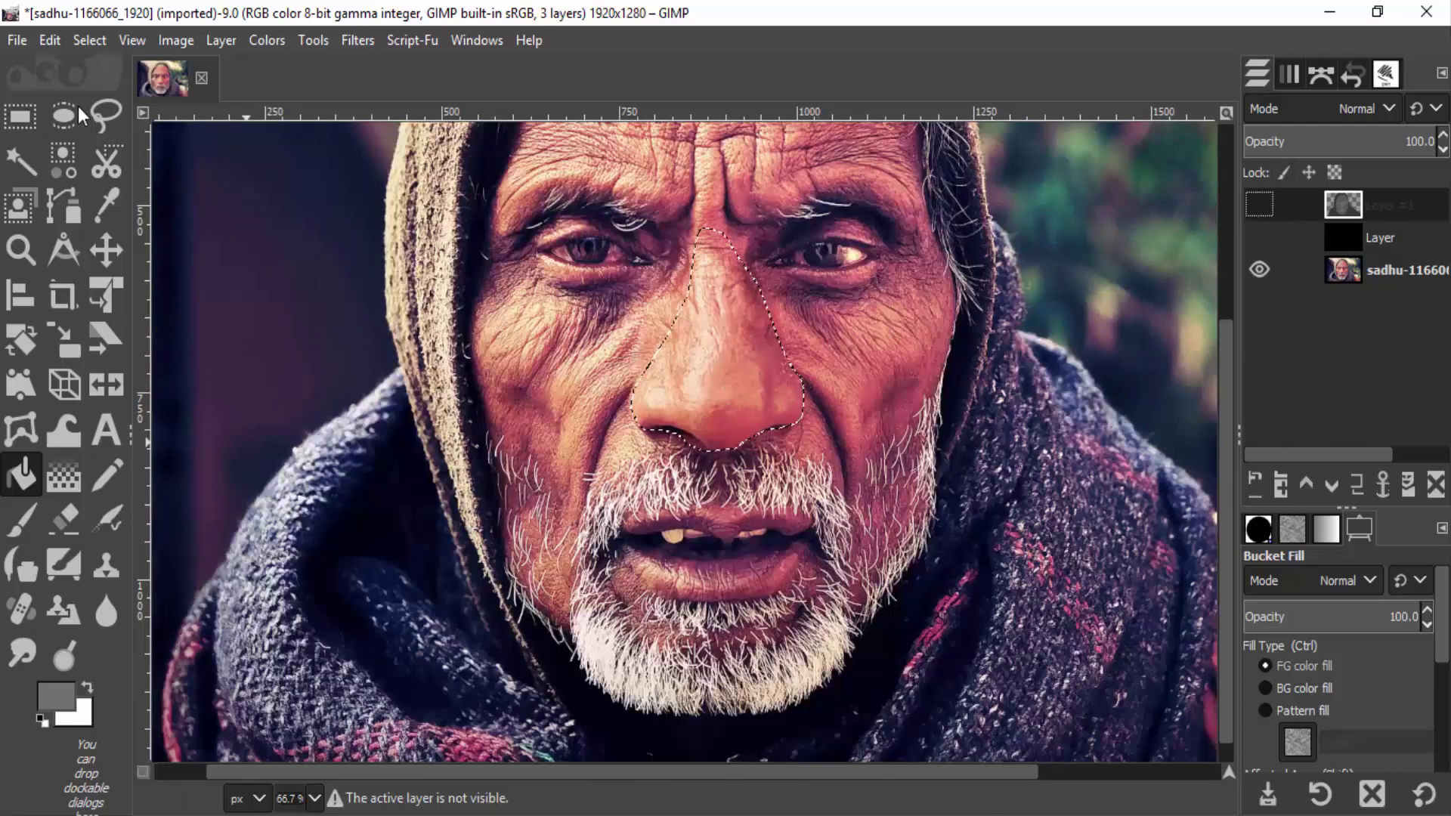
pyautogui.click(72, 207)
pyautogui.click(711, 325)
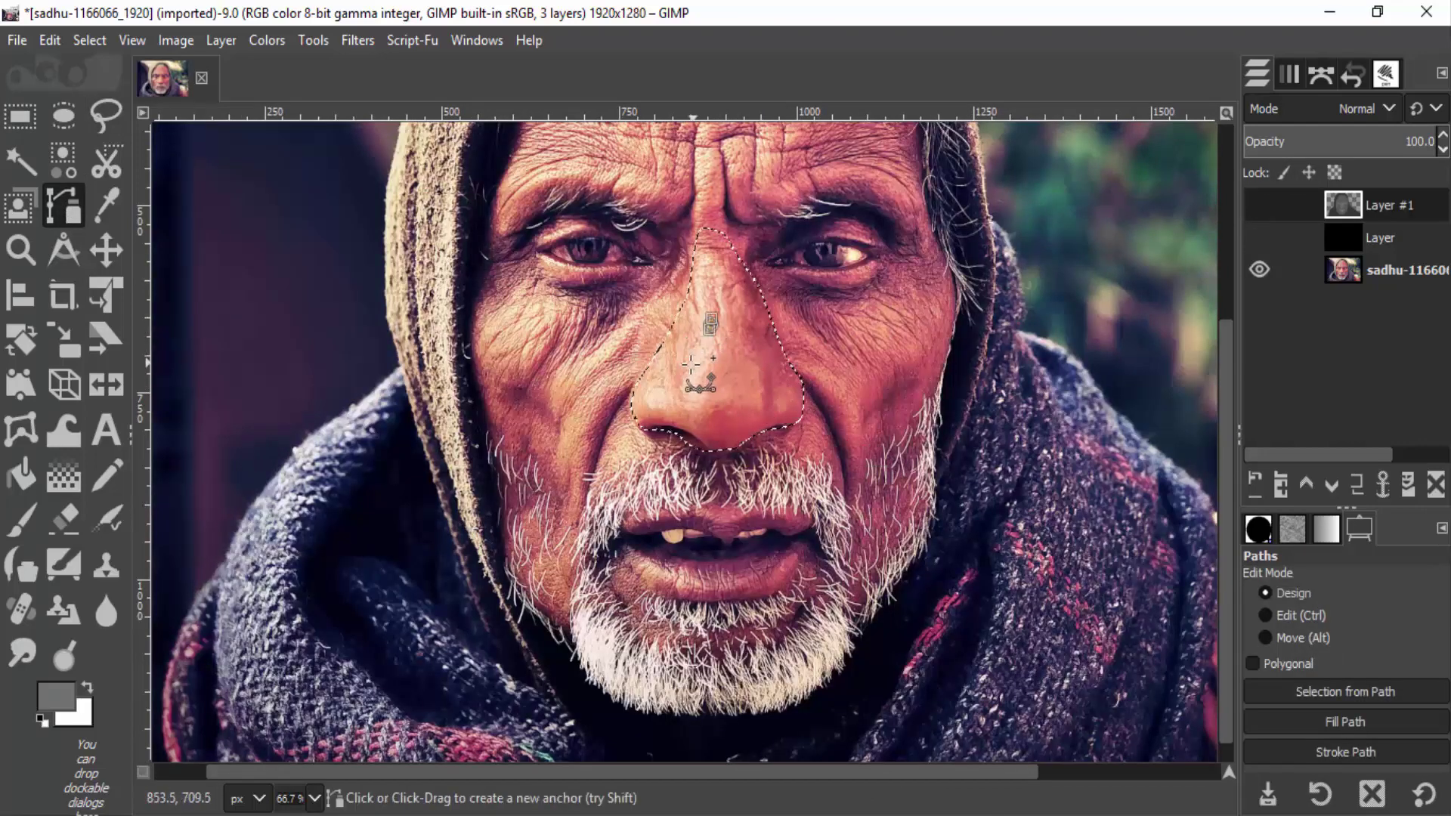
pyautogui.click(693, 362)
pyautogui.click(688, 392)
pyautogui.click(697, 426)
pyautogui.click(706, 446)
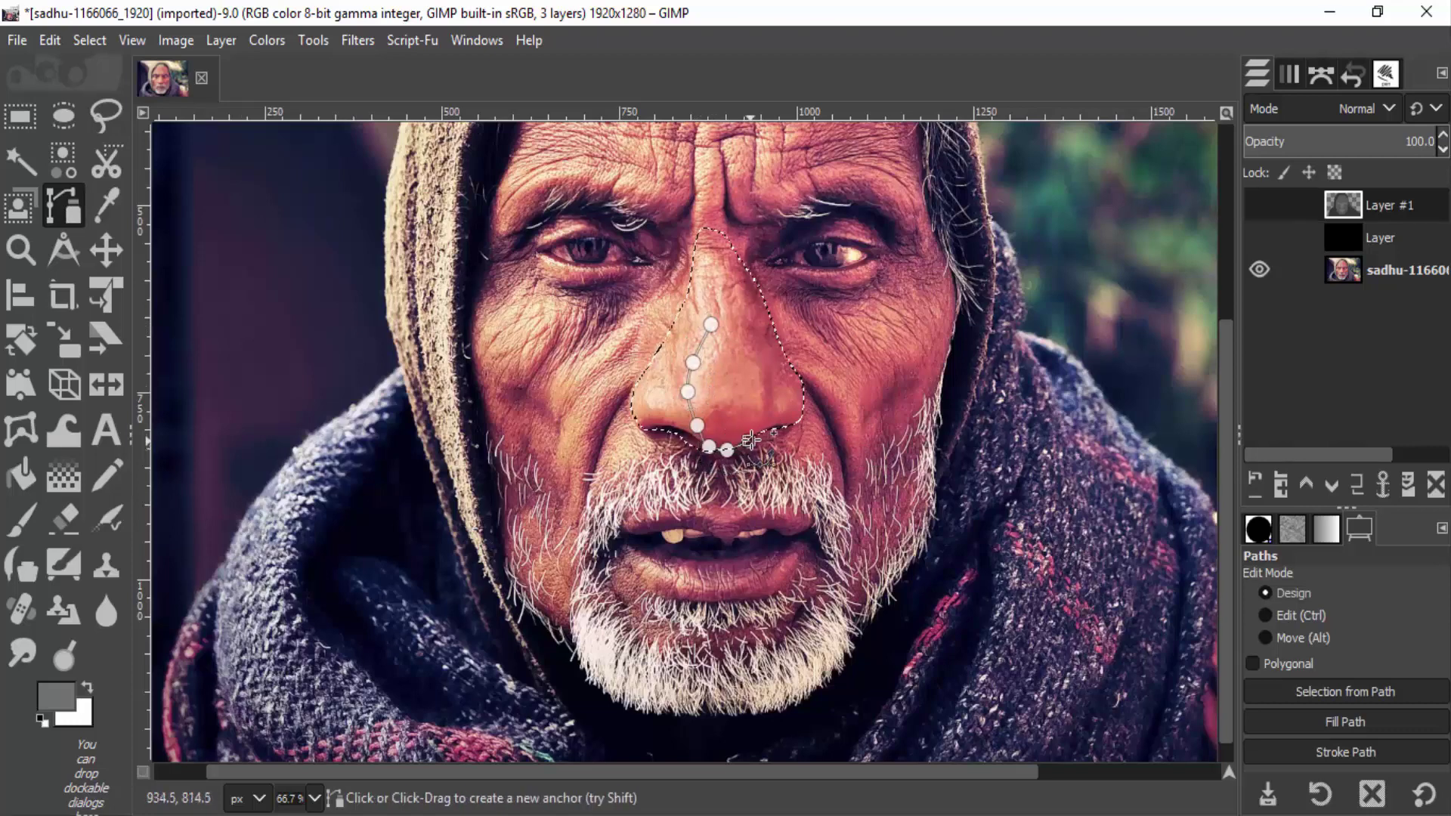
# - Trace the inner path up the nose tip's right side, close it on the ridge, and convert it to a selection
pyautogui.click(735, 320)
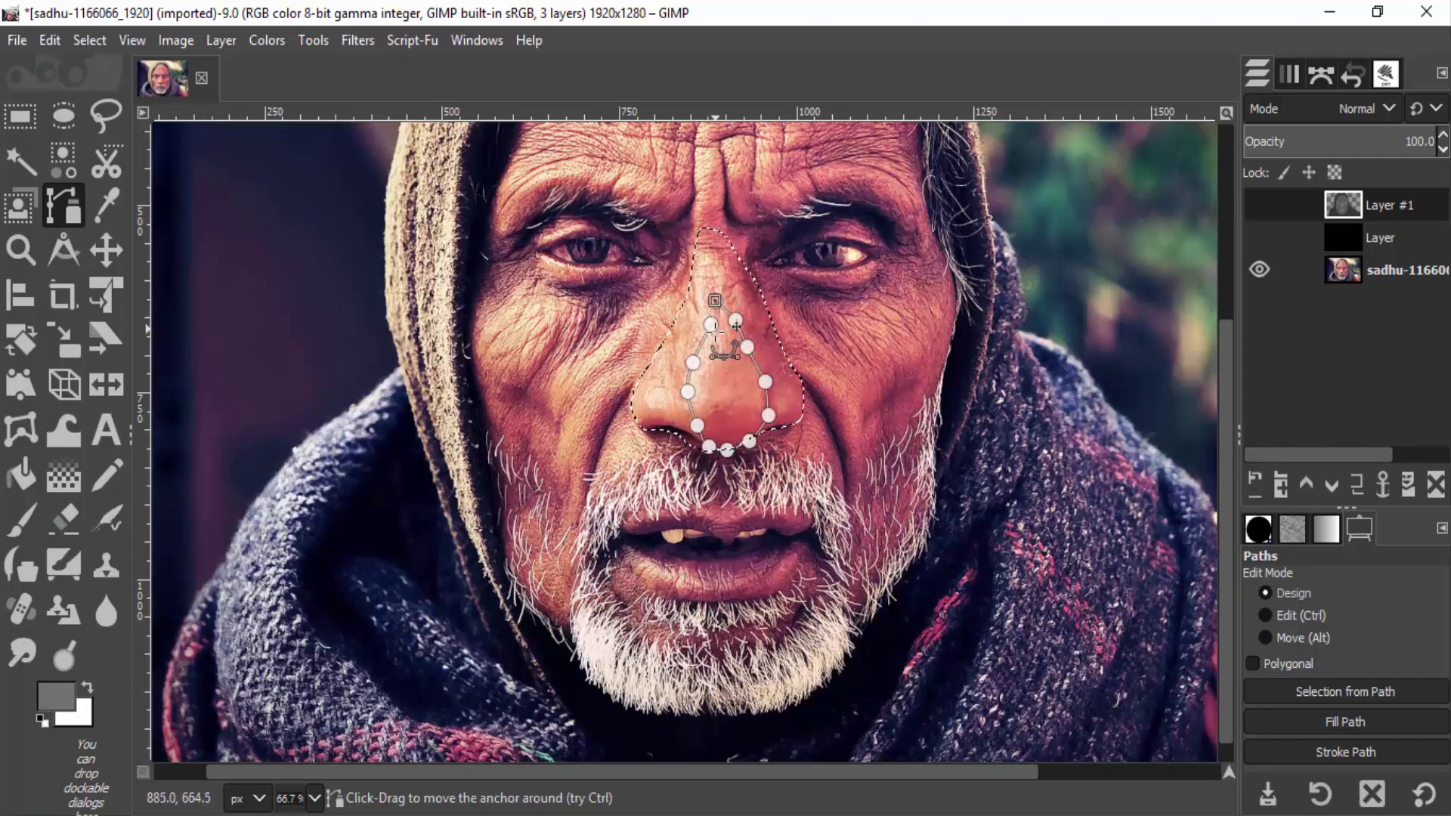
pyautogui.click(715, 300)
pyautogui.keyDown('ctrl'); pyautogui.click(711, 325); pyautogui.keyUp('ctrl')
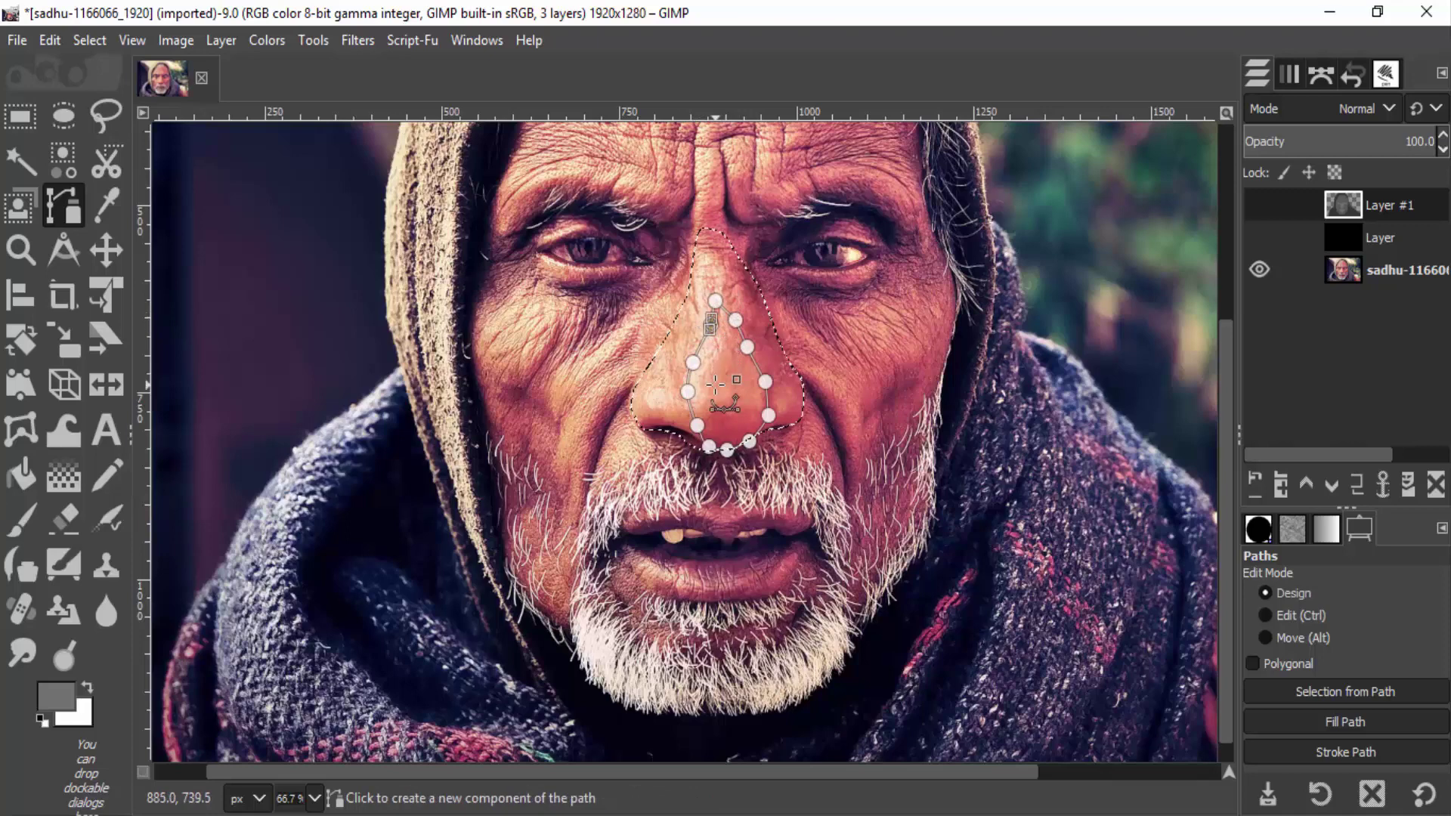
pyautogui.hotkey('shift', 'b')
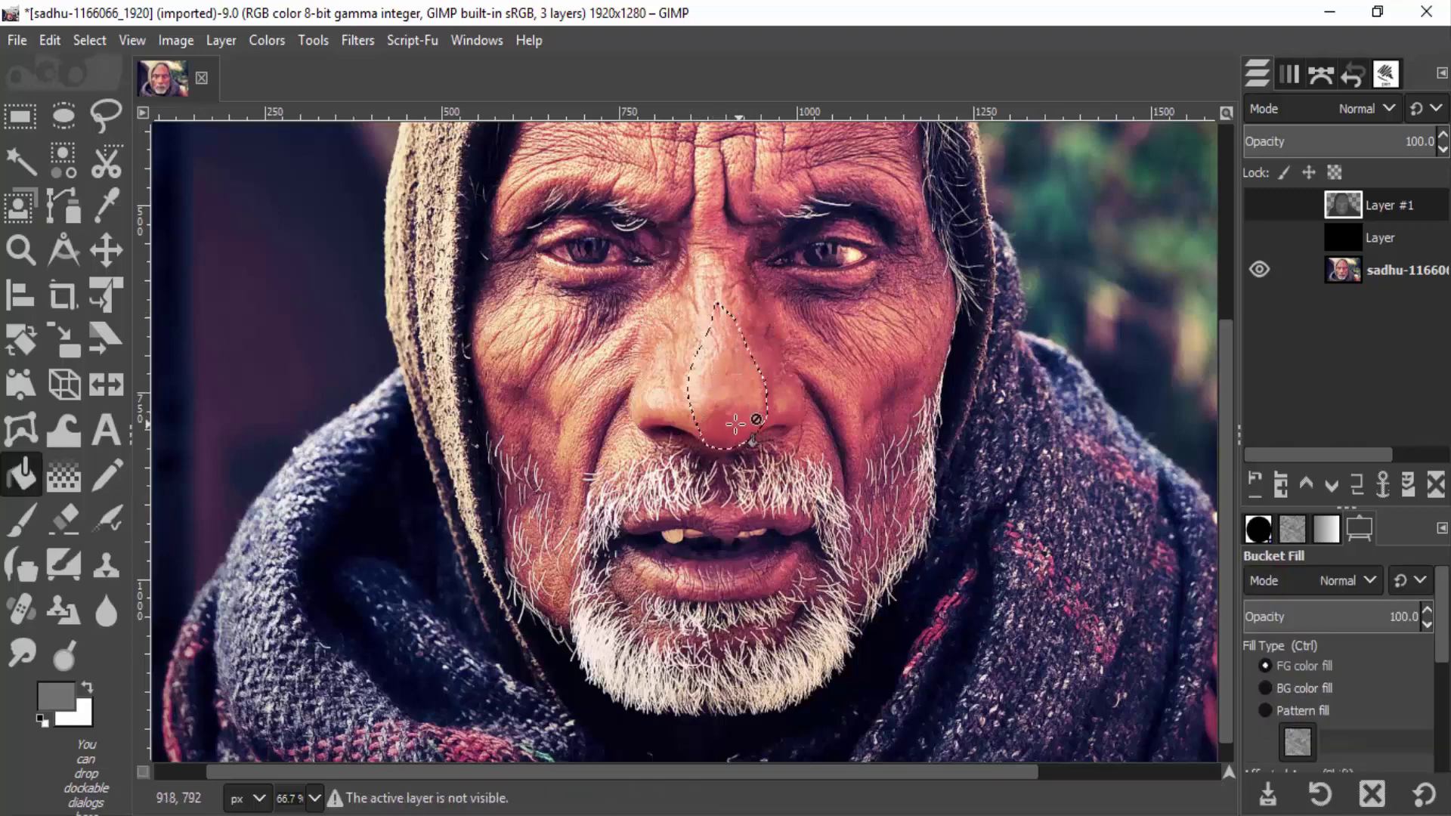
pyautogui.click(60, 701)
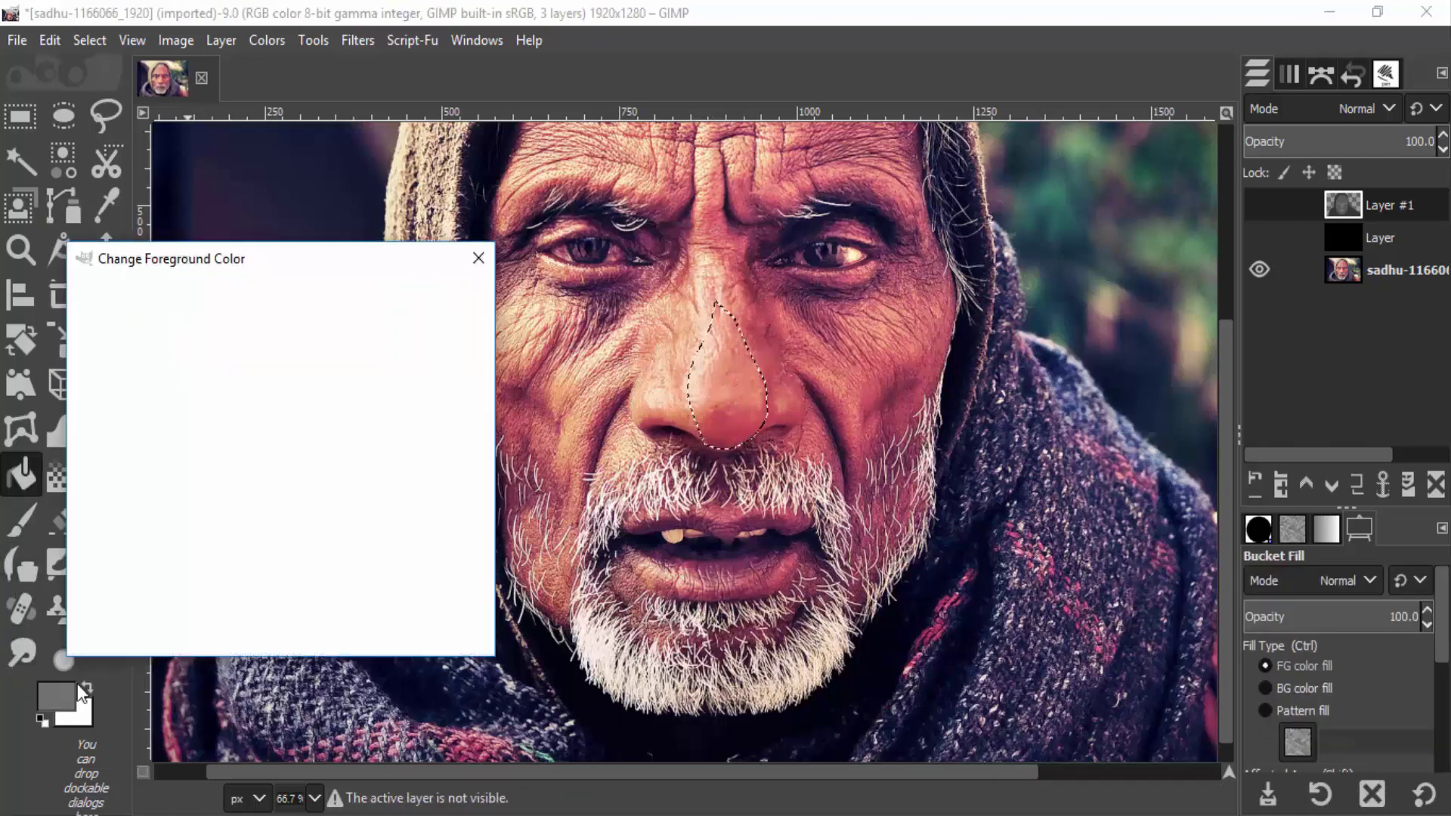
pyautogui.moveTo(91, 424); pyautogui.dragTo(66, 403)
pyautogui.click(287, 635)
pyautogui.click(324, 624)
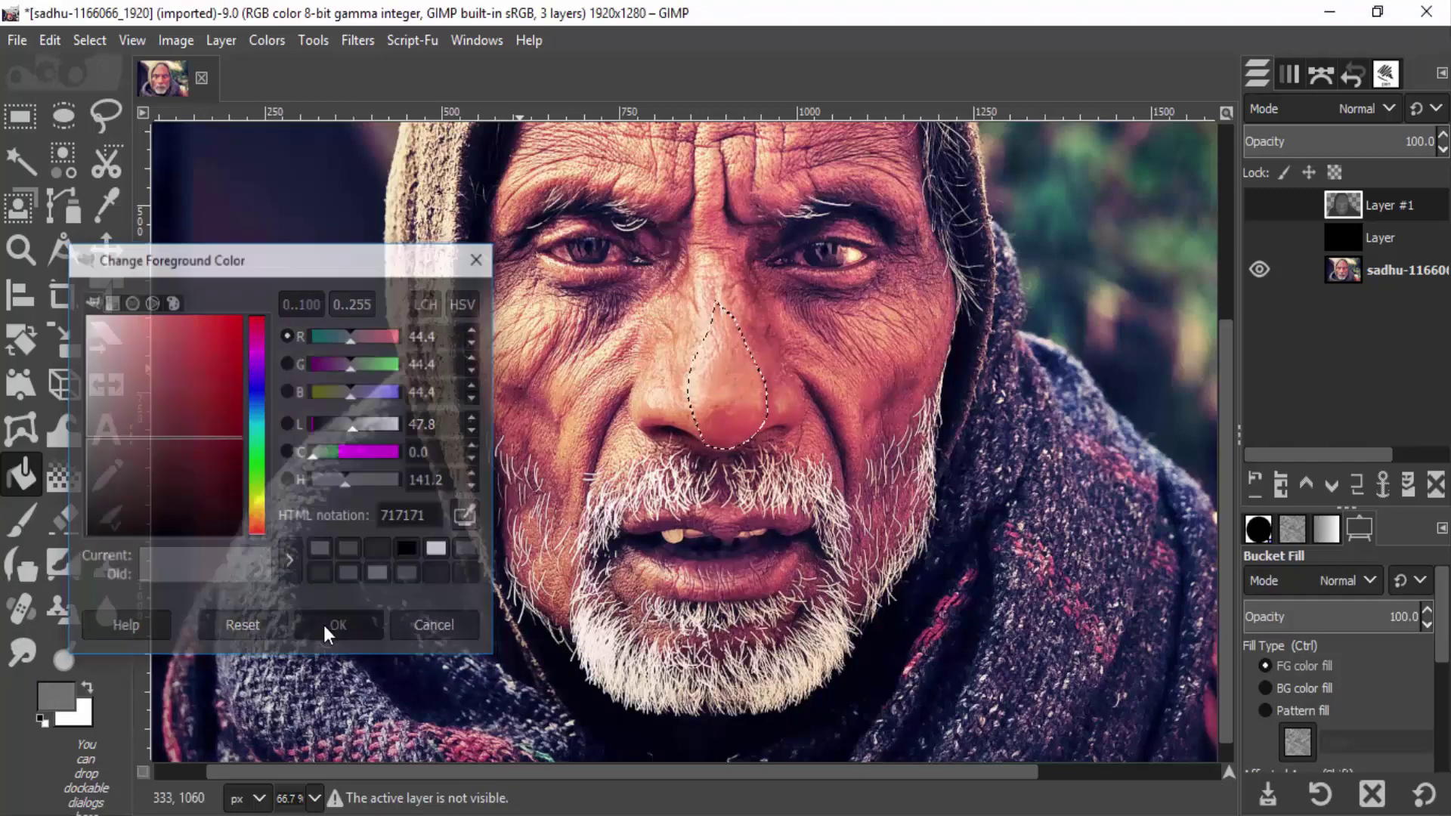
# - Set the foreground color to grey 8c8c8c, make Layer #1 visible, and bucket-fill the nose-tip selection on it
pyautogui.click(62, 687)
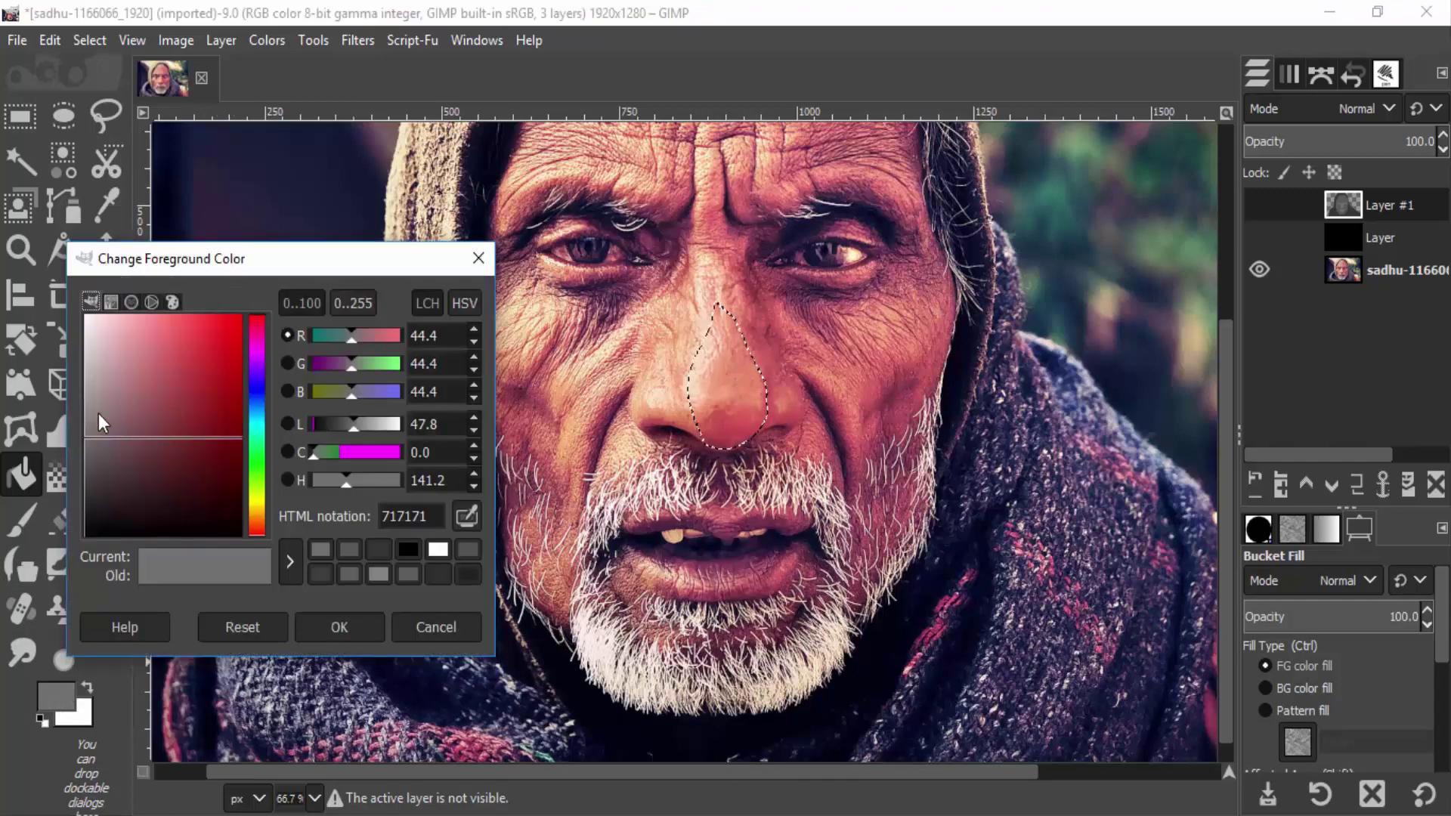
pyautogui.moveTo(98, 414); pyautogui.dragTo(52, 414)
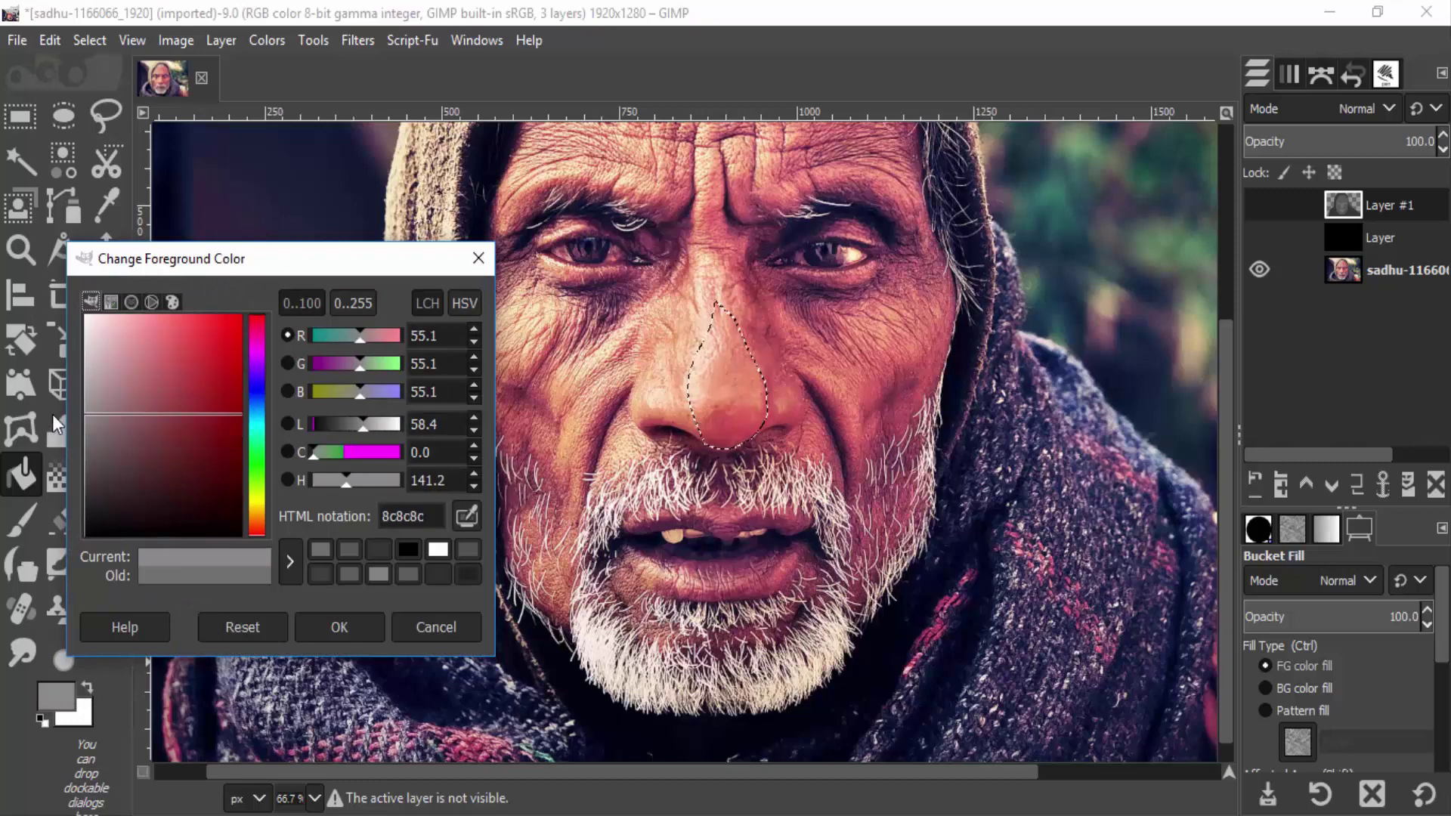
pyautogui.click(309, 621)
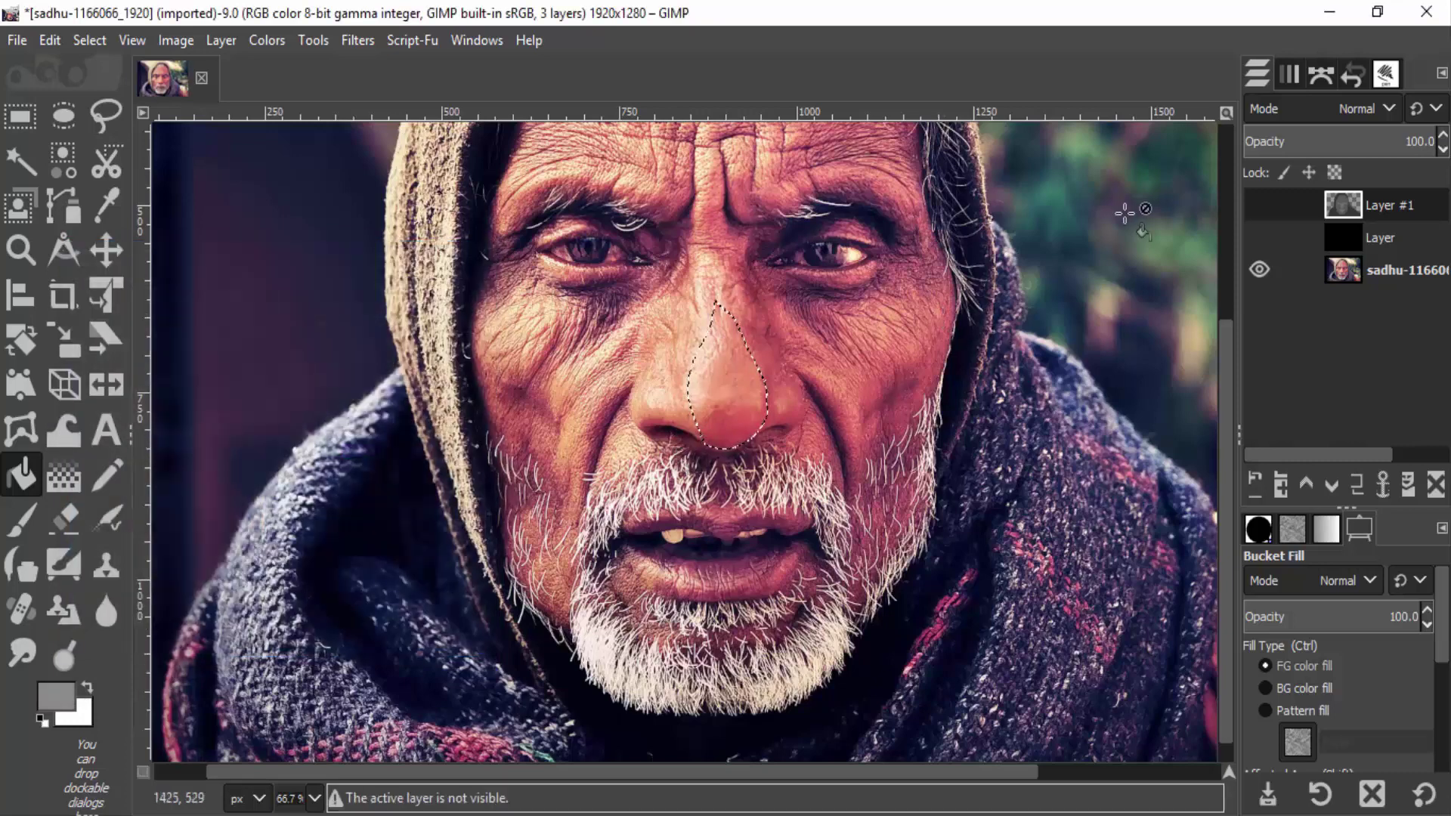
pyautogui.click(1259, 204)
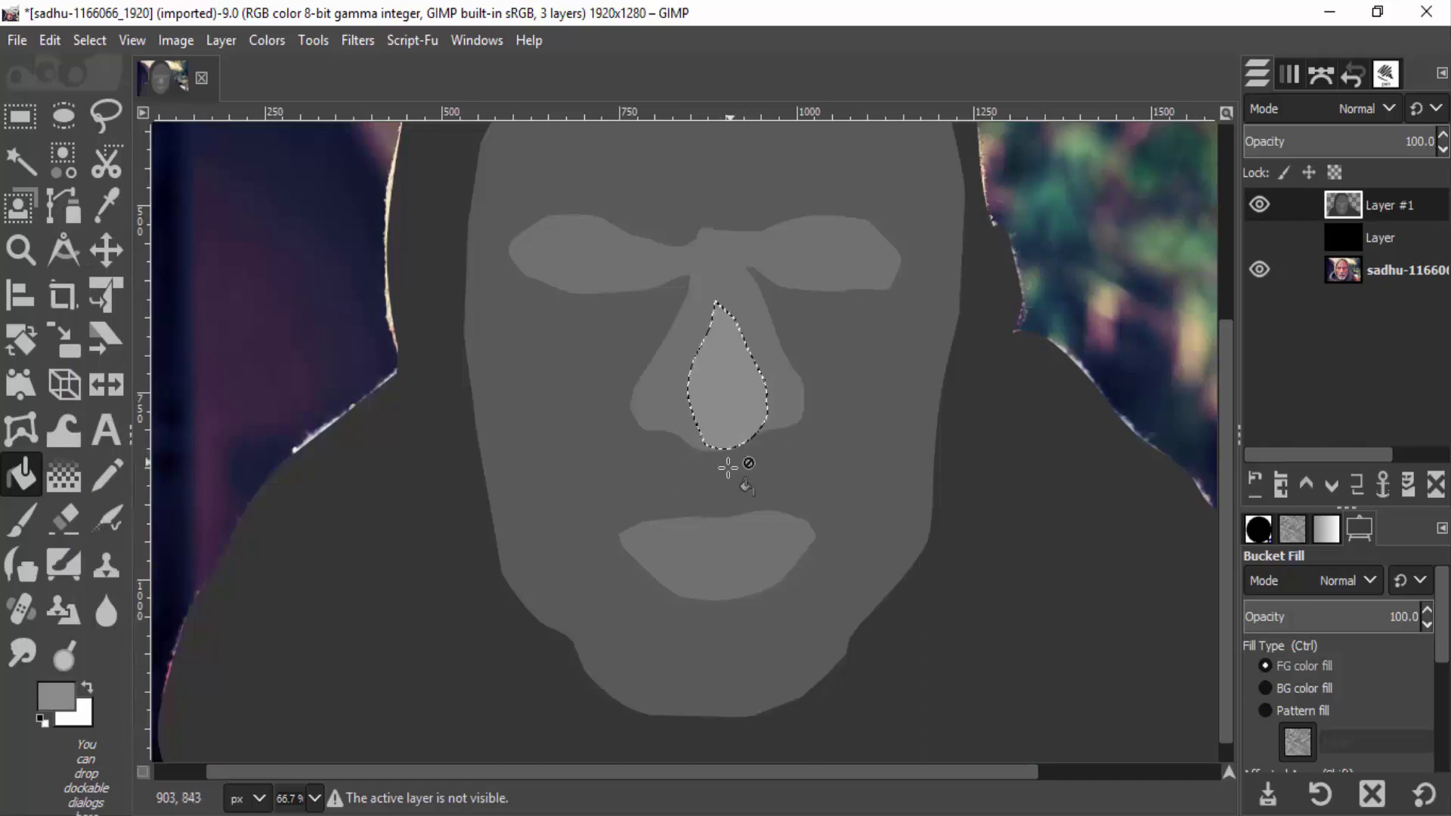
# - Make the black Layer visible and merge Layer #1 down onto it
pyautogui.scroll(-2, 728, 469)
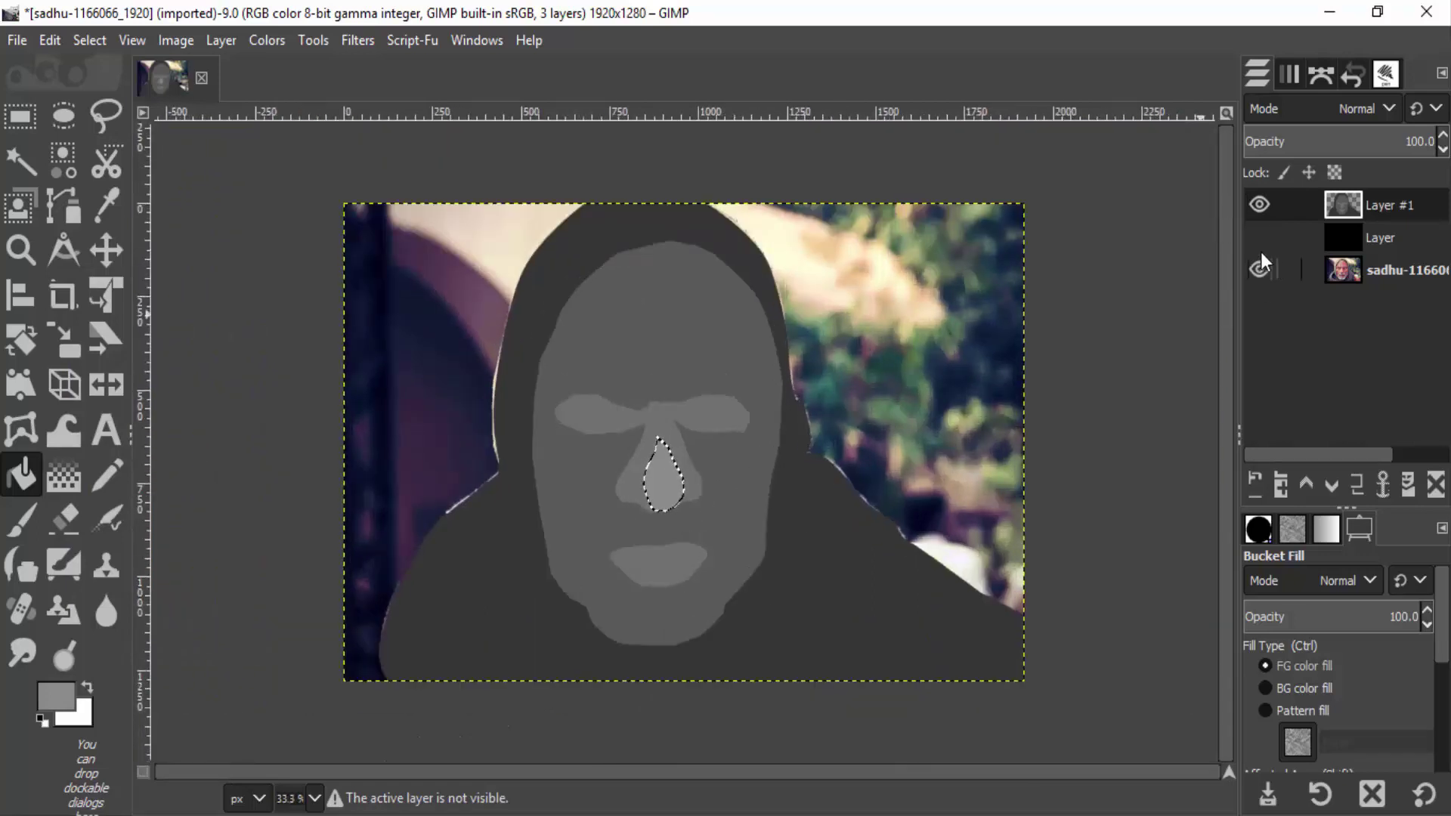
pyautogui.click(1259, 237)
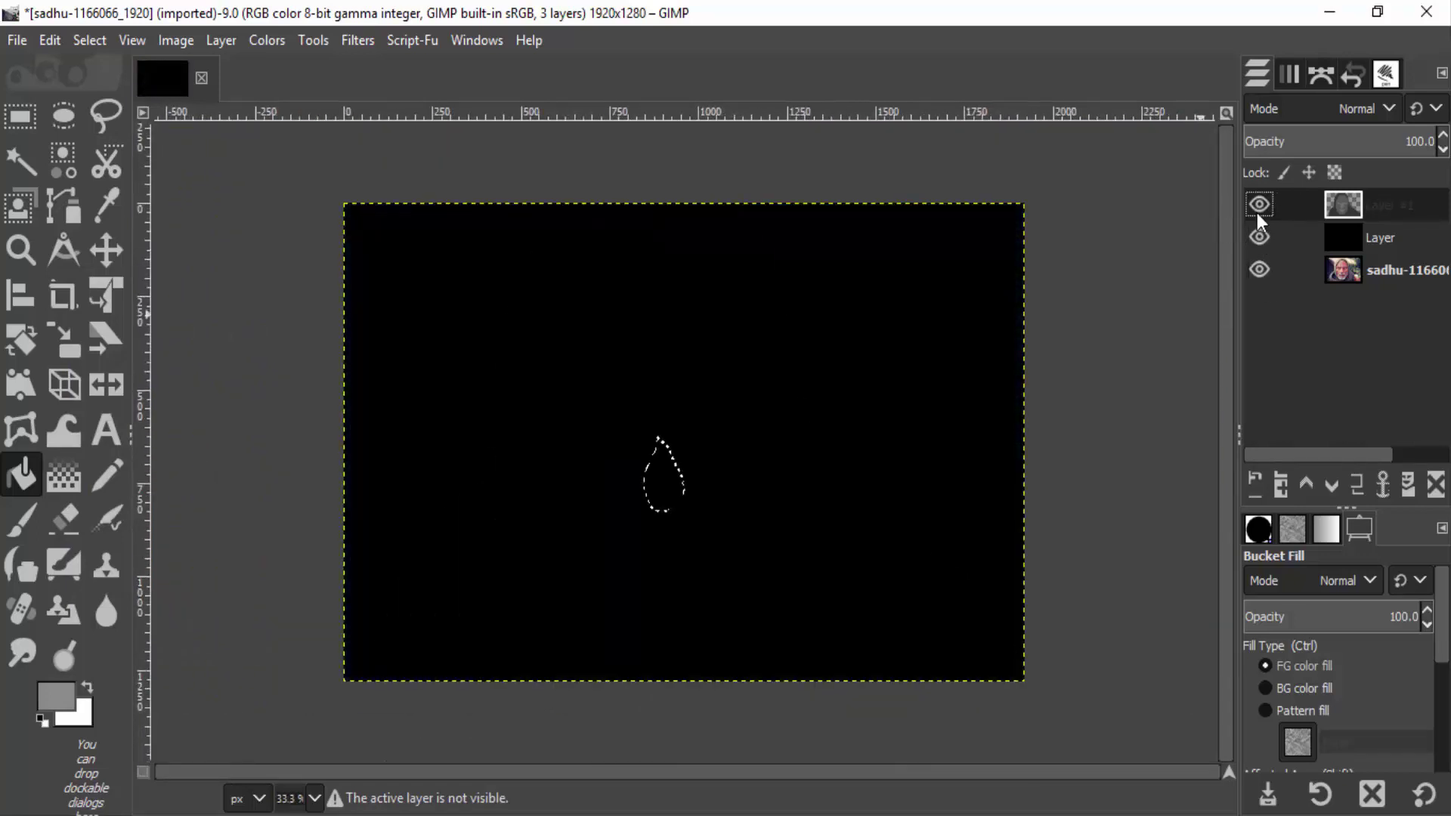
pyautogui.click(1257, 211)
pyautogui.click(1256, 232)
pyautogui.click(1255, 234)
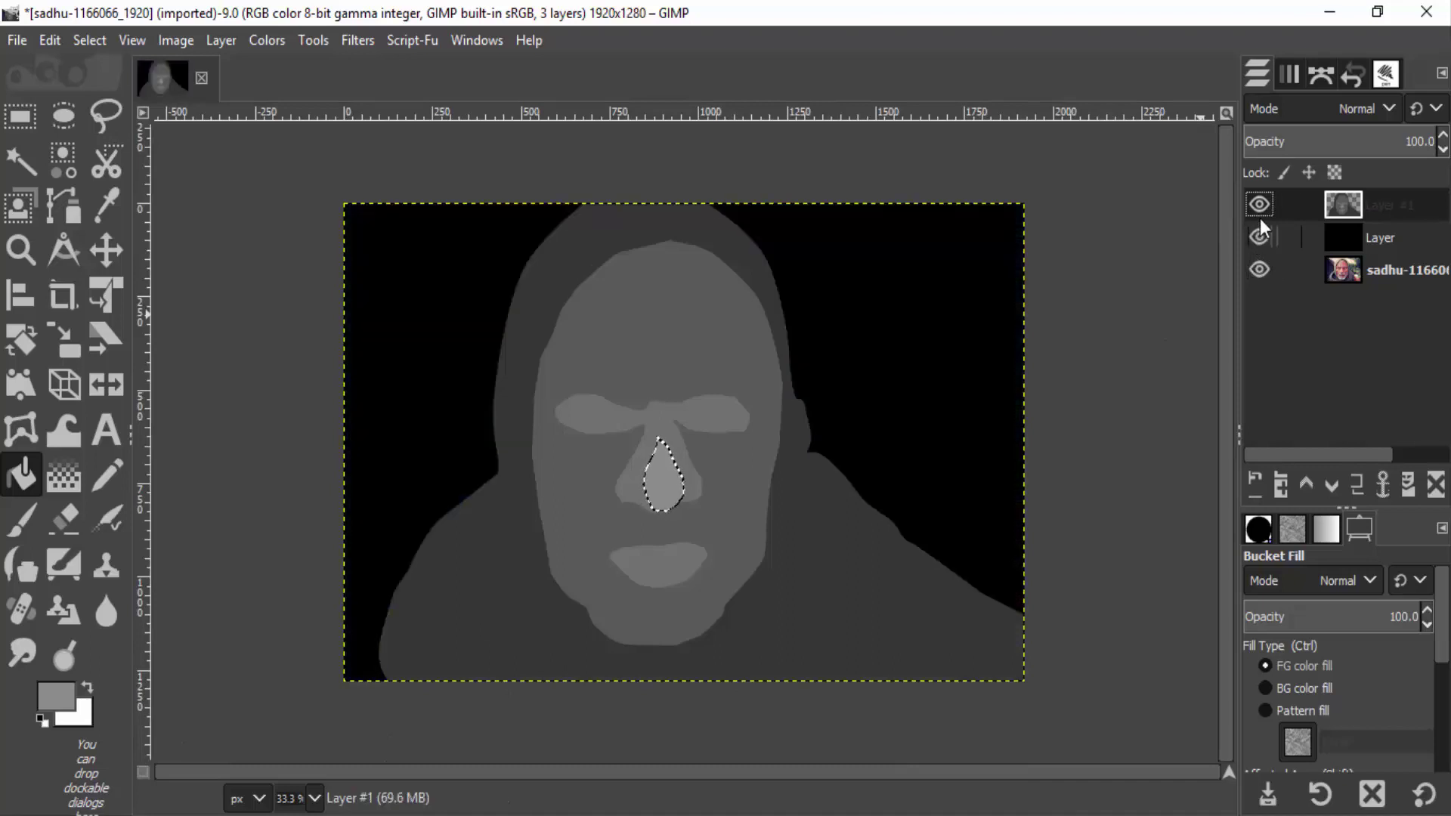
pyautogui.click(1259, 207)
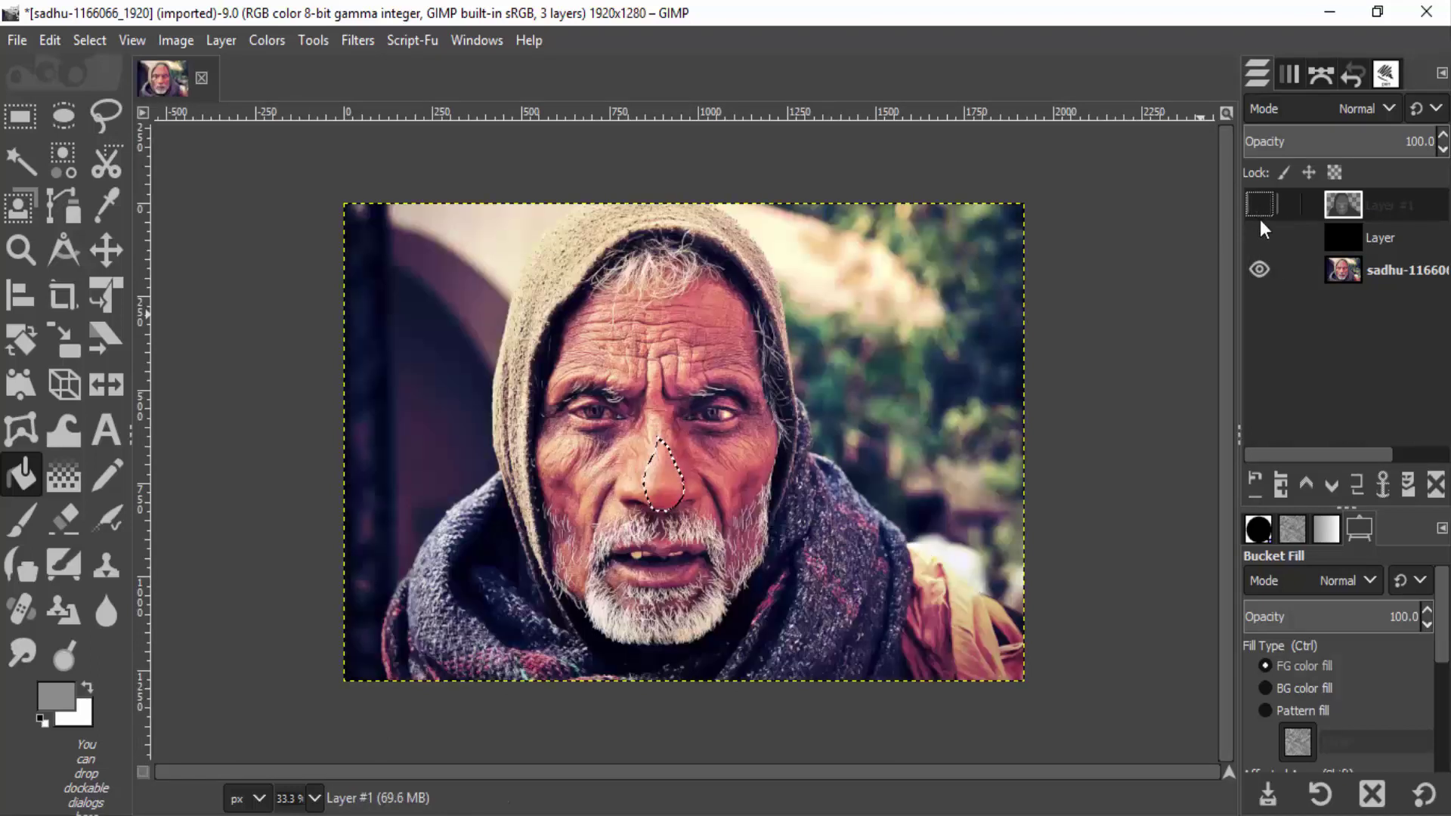
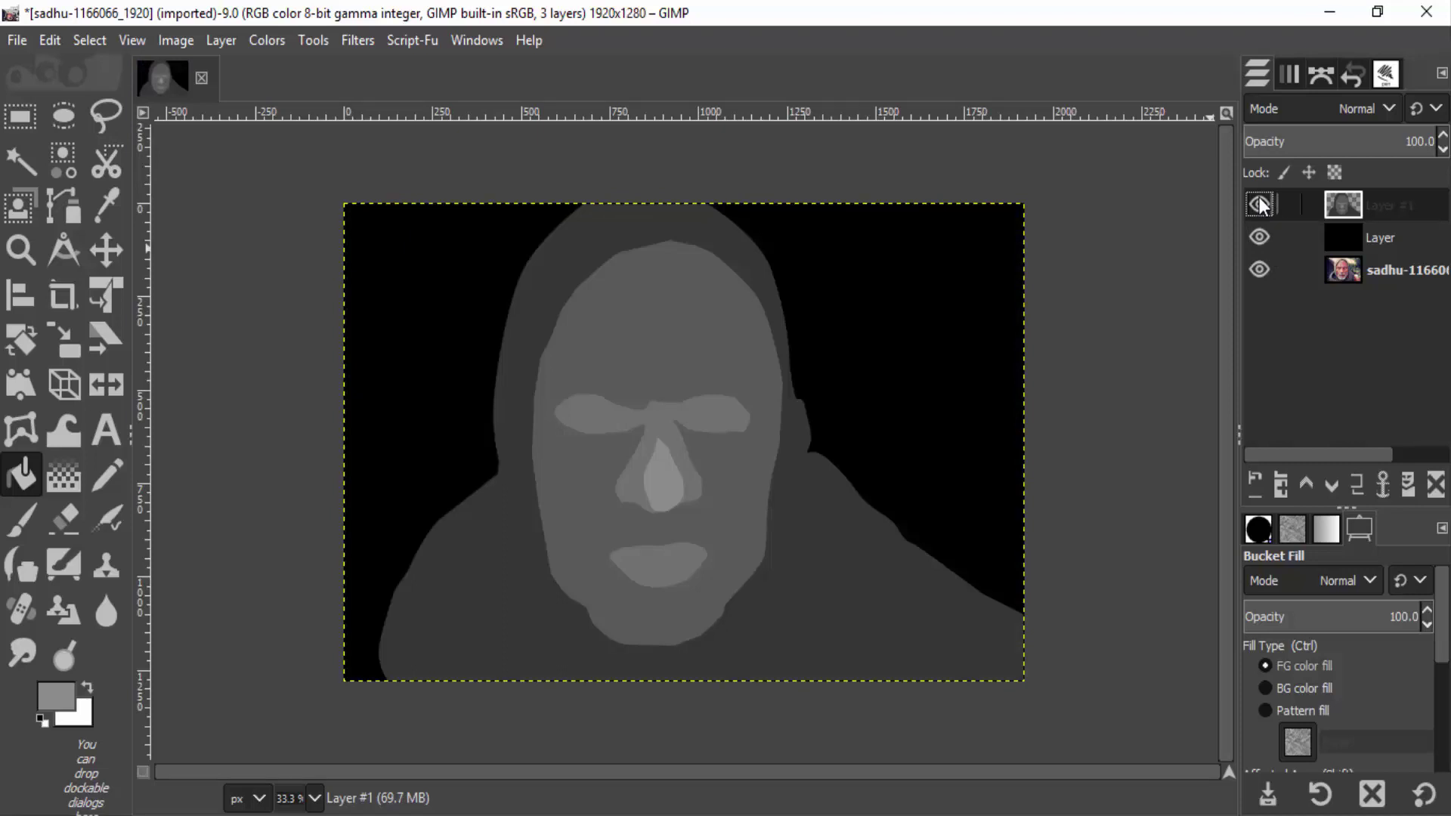
pyautogui.rightClick(1415, 194)
pyautogui.click(1284, 292)
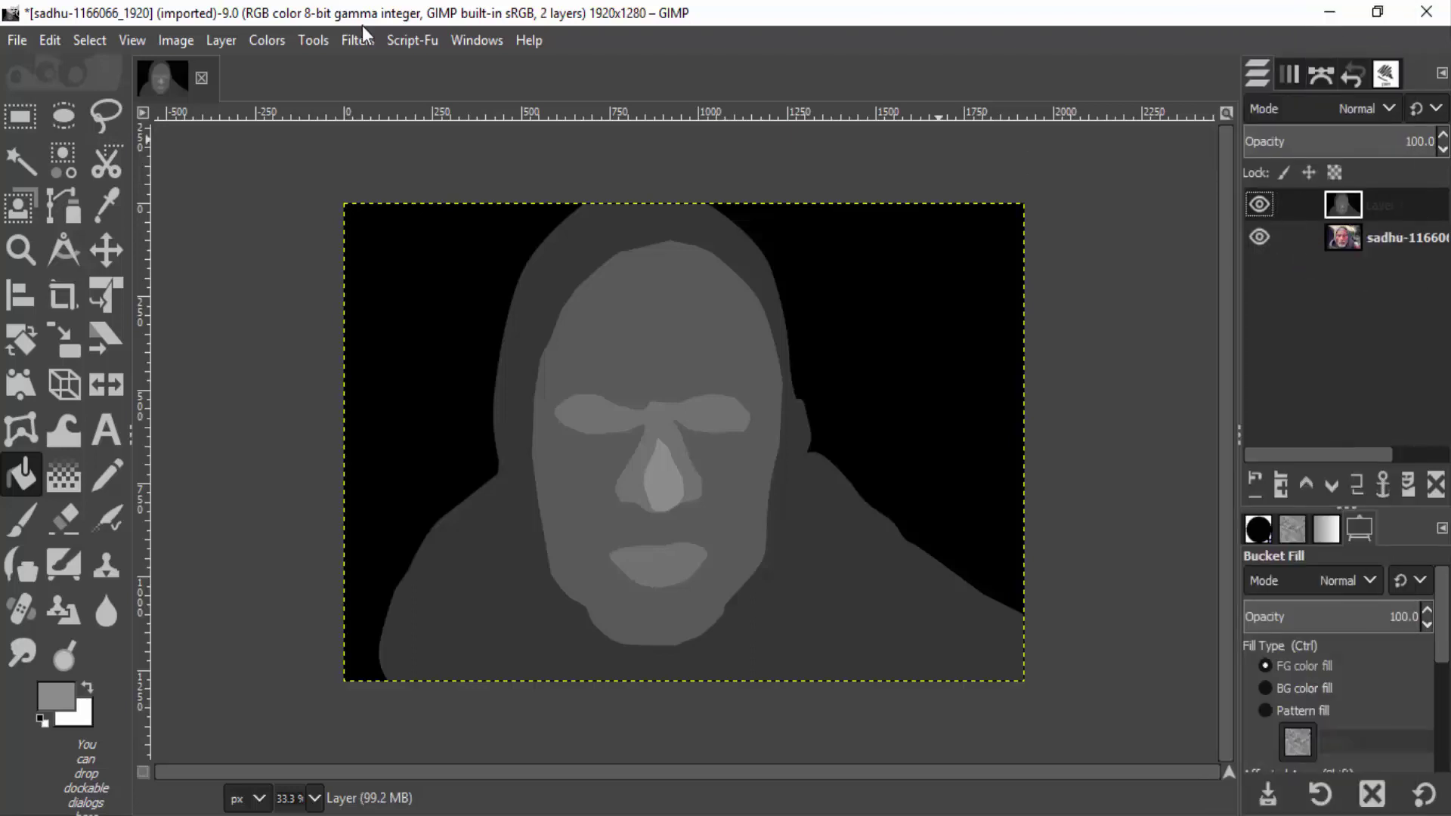
# - Apply a Gaussian Blur to the merged depth map layer with Size X and Size Y at 10.50
pyautogui.click(344, 43)
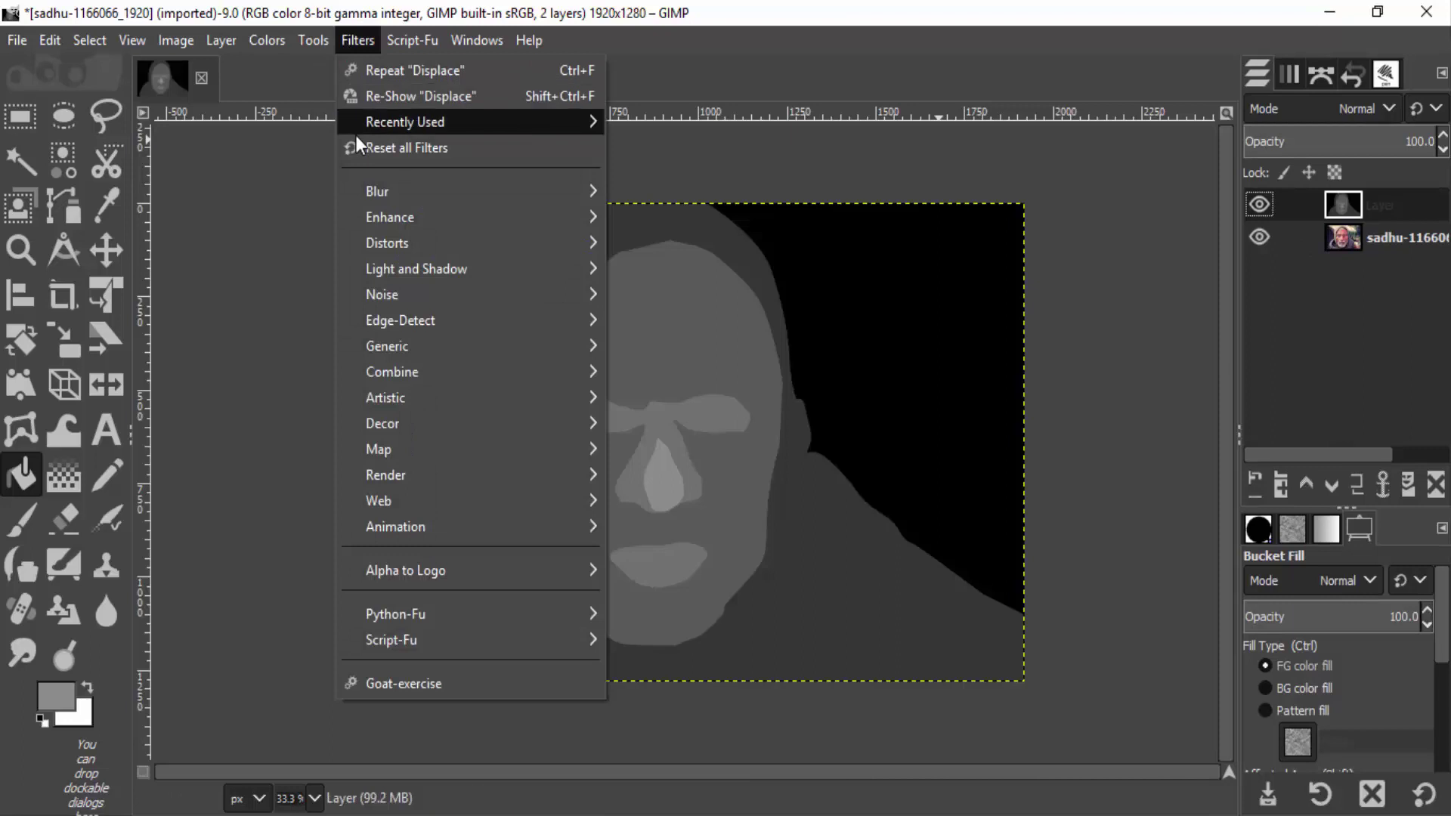
pyautogui.moveTo(365, 188)
pyautogui.click(756, 185)
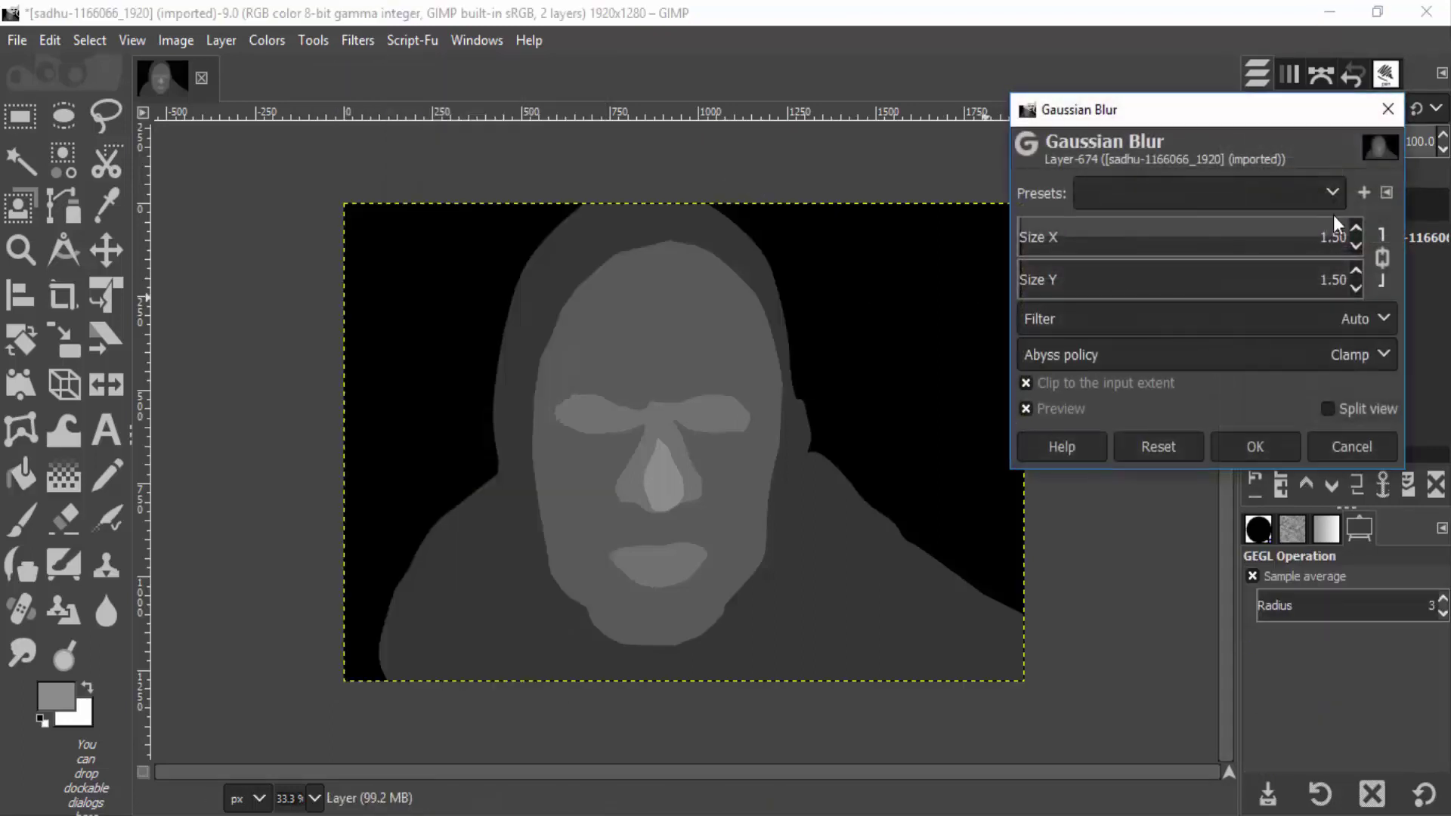
pyautogui.click(1355, 231)
pyautogui.click(1355, 230)
pyautogui.click(1355, 231)
pyautogui.click(1355, 230)
pyautogui.moveTo(1355, 230); pyautogui.dragTo(1355, 230)
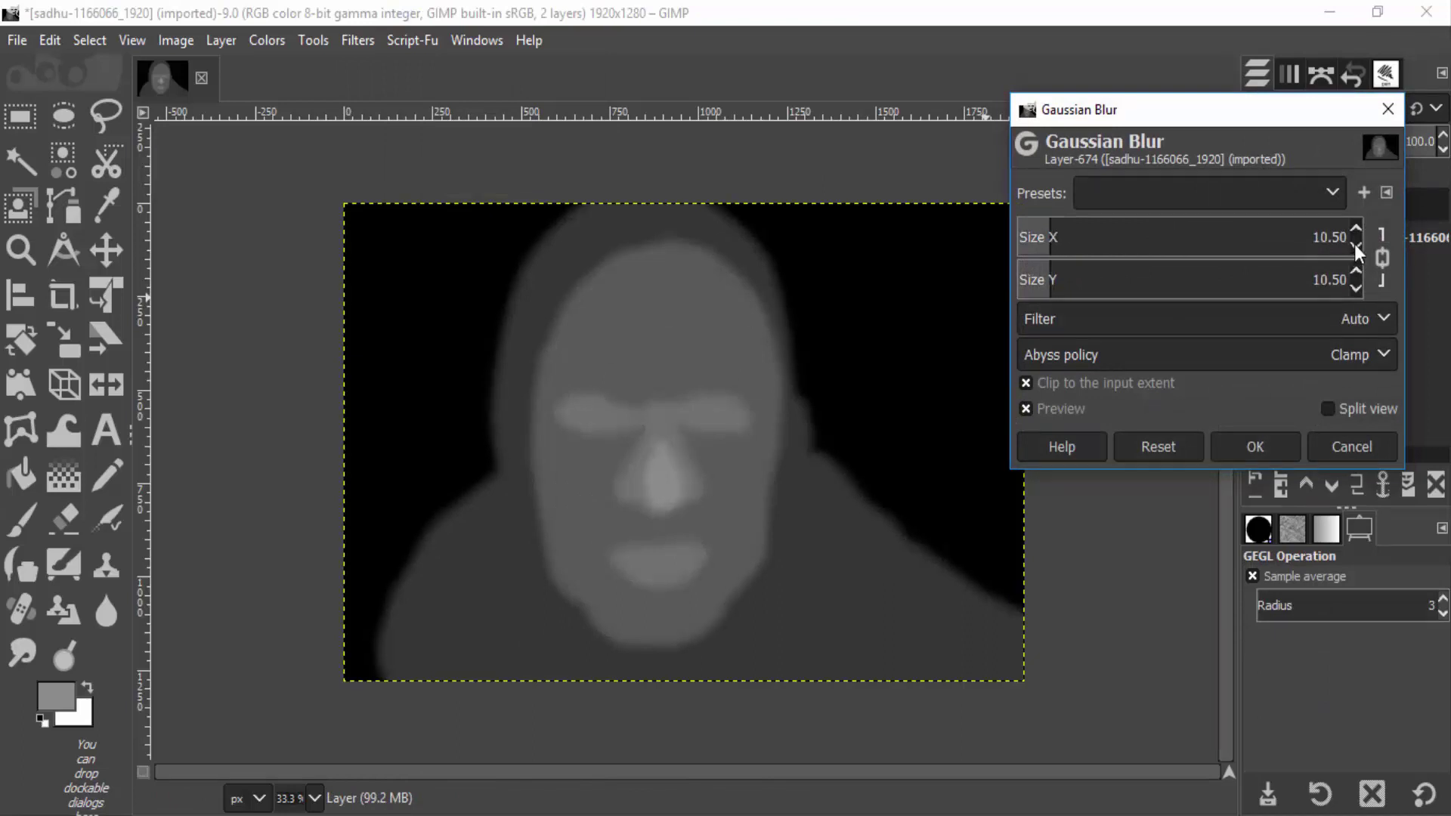
pyautogui.click(1273, 436)
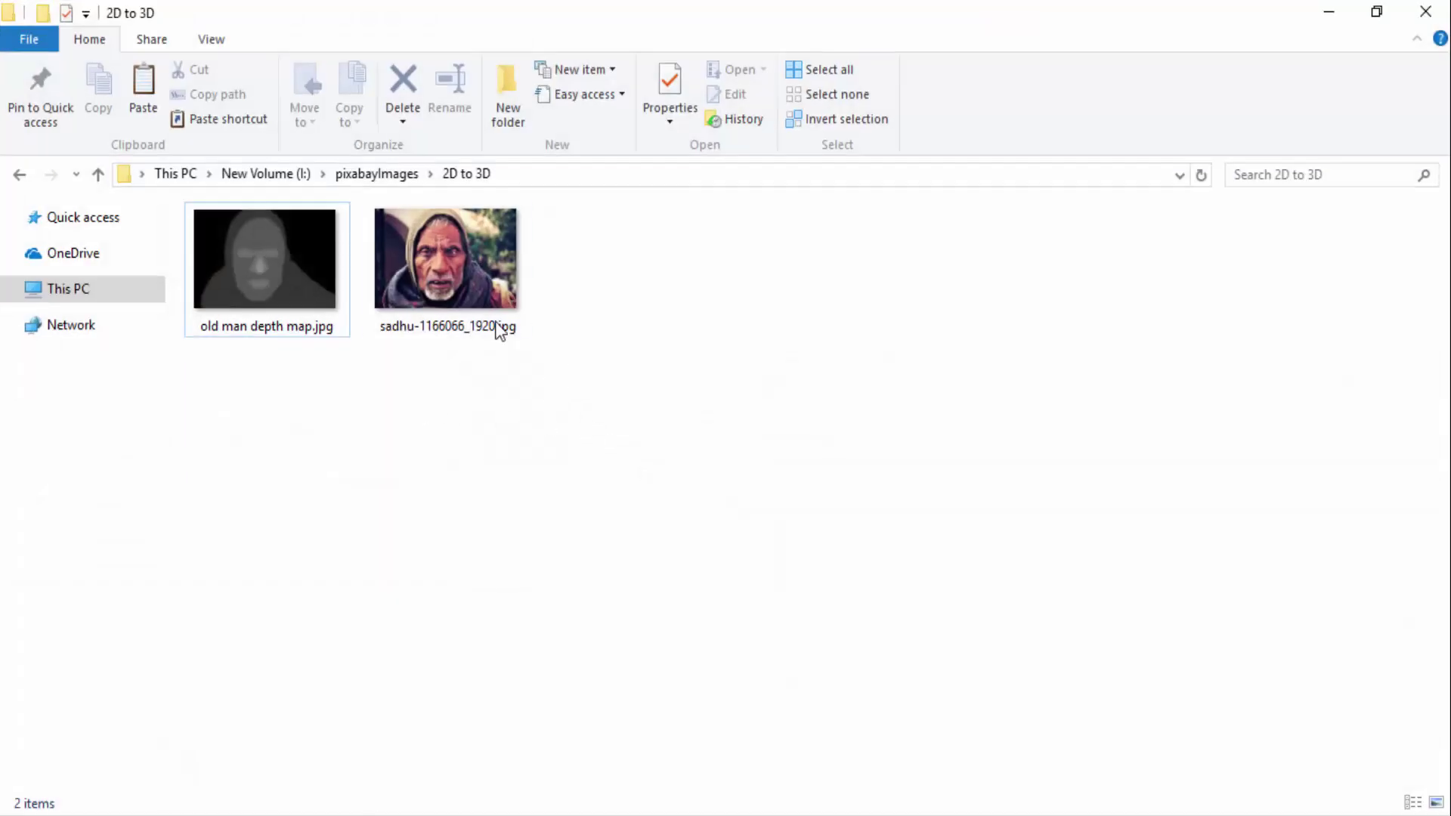
# - Switch to File Explorer and select the image files in the 2D to 3D folder
pyautogui.click(498, 330)
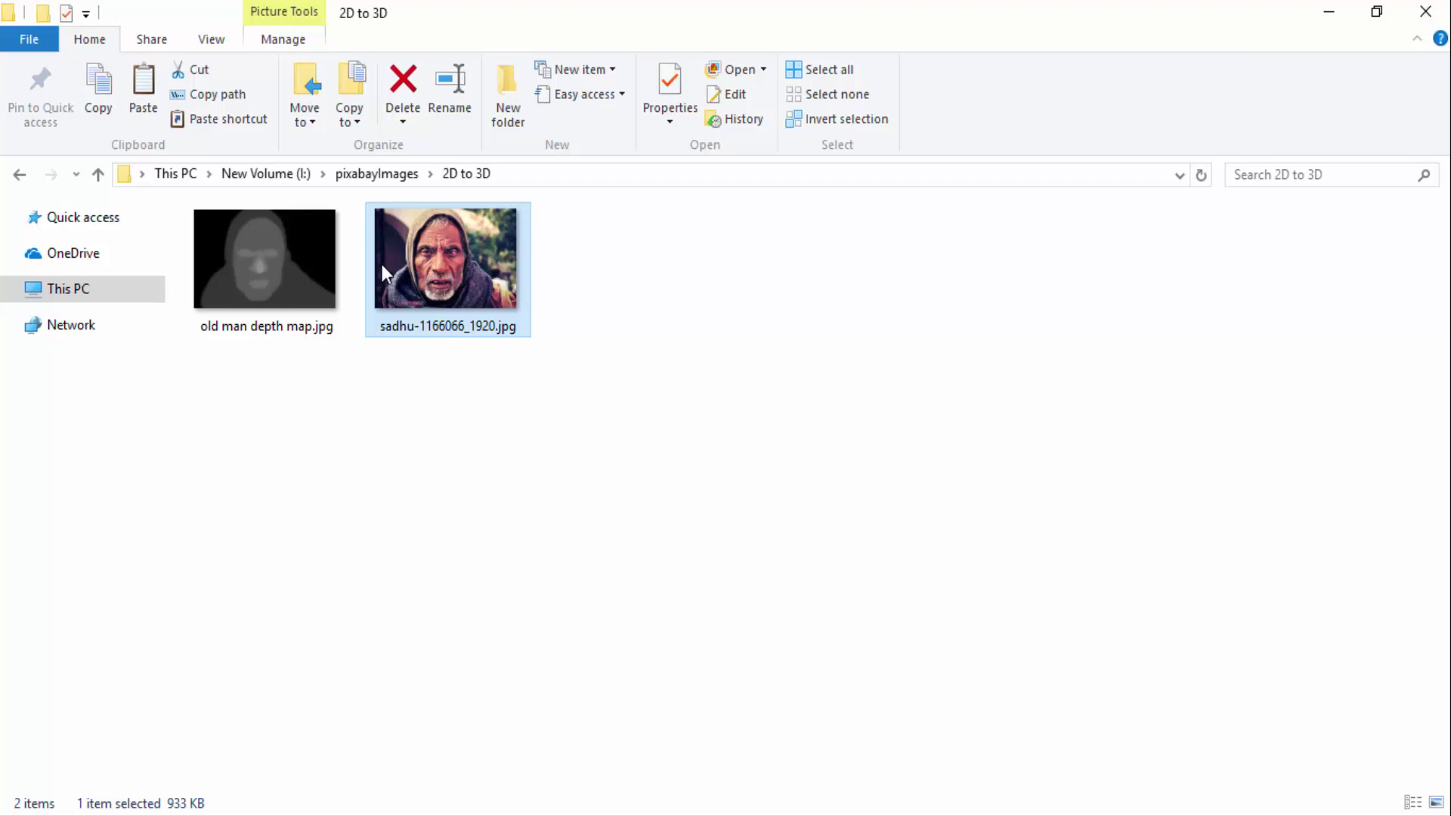
pyautogui.moveTo(520, 414); pyautogui.dragTo(361, 347)
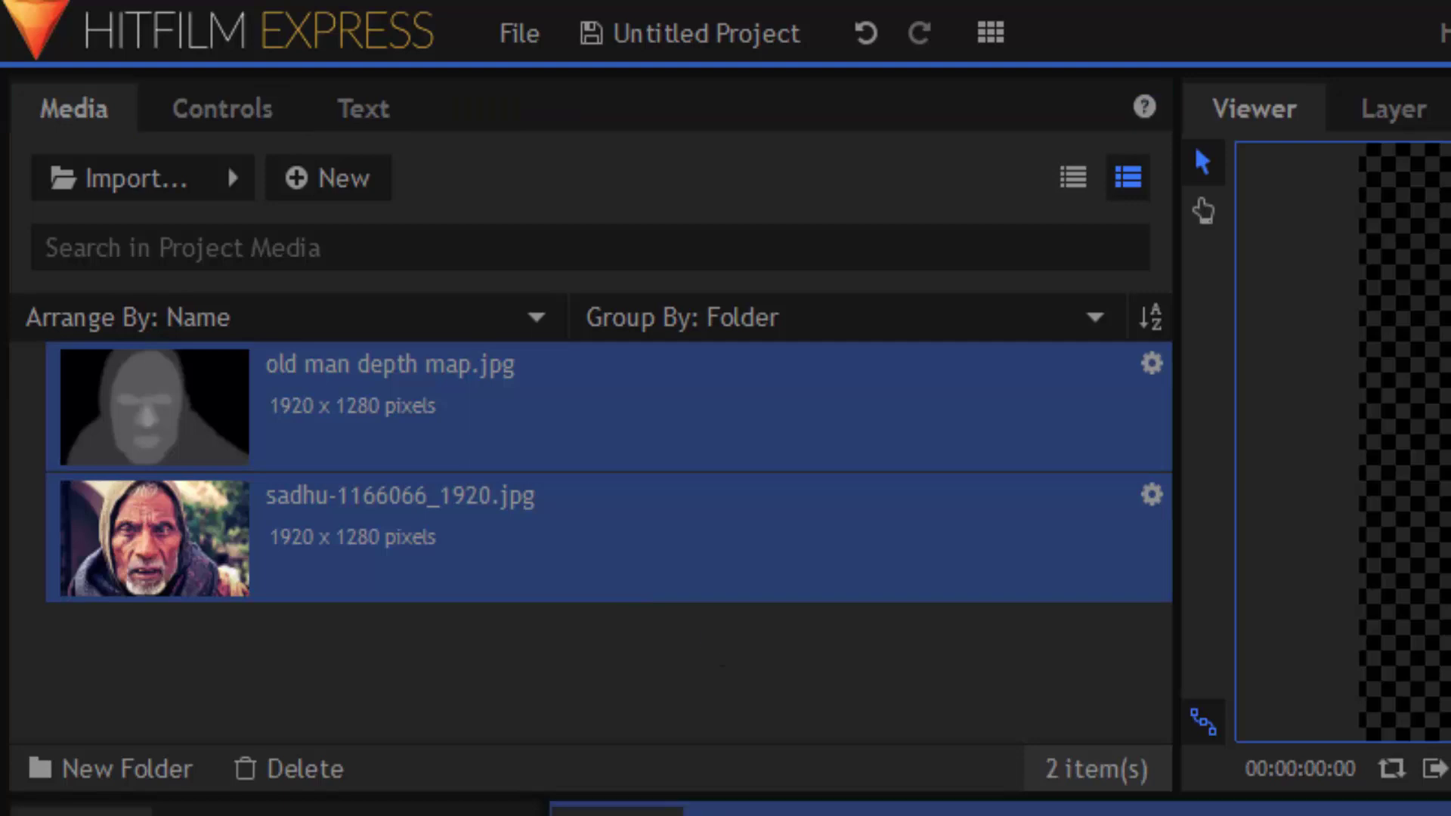
# - Switch to HitFilm Express and place sadhu-1166066_1920.jpg at the start of the Video 1 track
pyautogui.click(257, 664)
pyautogui.click(302, 594)
pyautogui.moveTo(355, 566); pyautogui.dragTo(1073, 815)
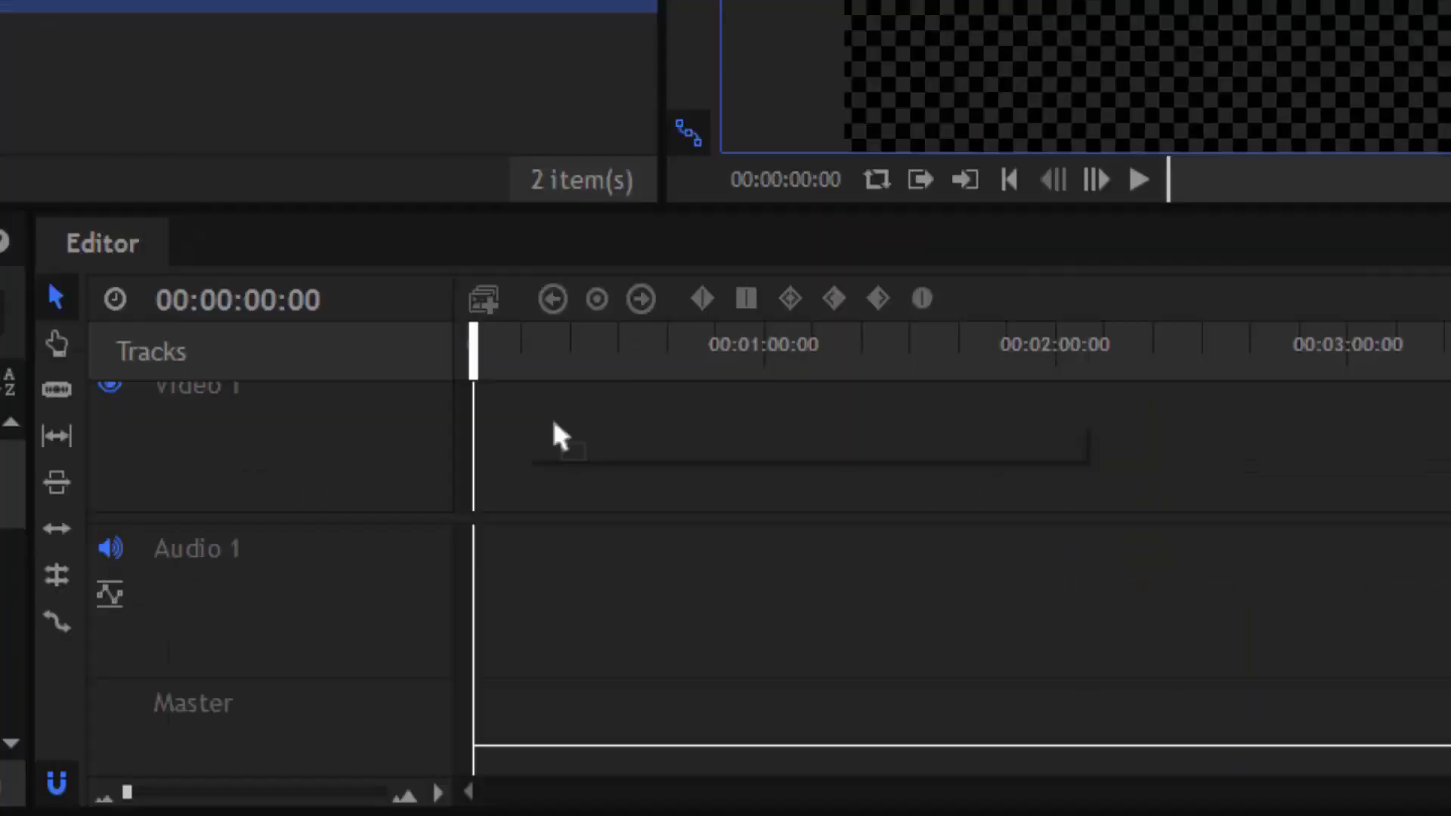
pyautogui.moveTo(559, 436); pyautogui.dragTo(487, 469)
# - Make a composite shot from the portrait clip, taking properties from Selected Clip and leaving effects and transforms here
pyautogui.rightClick(488, 469)
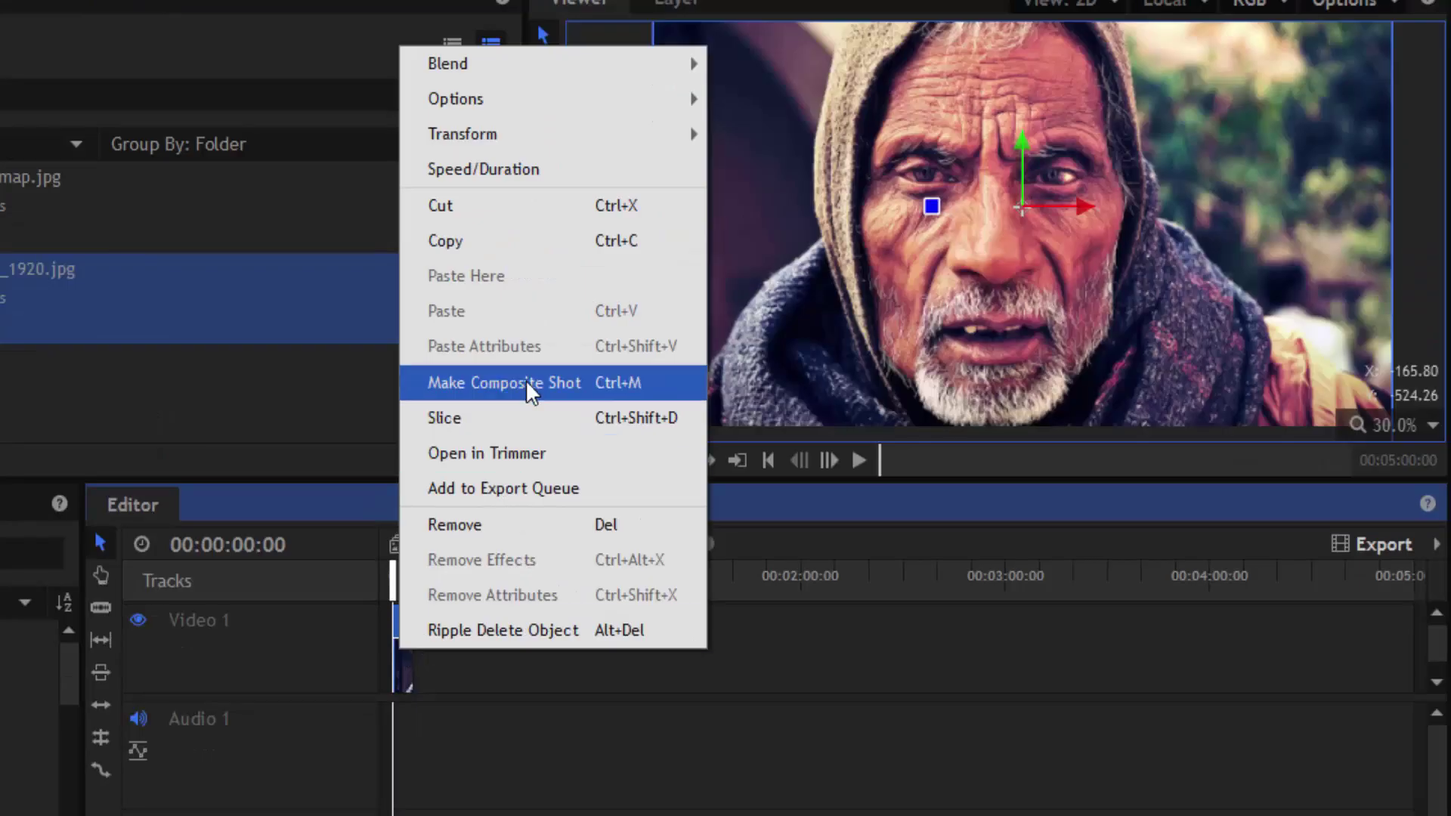
pyautogui.click(526, 383)
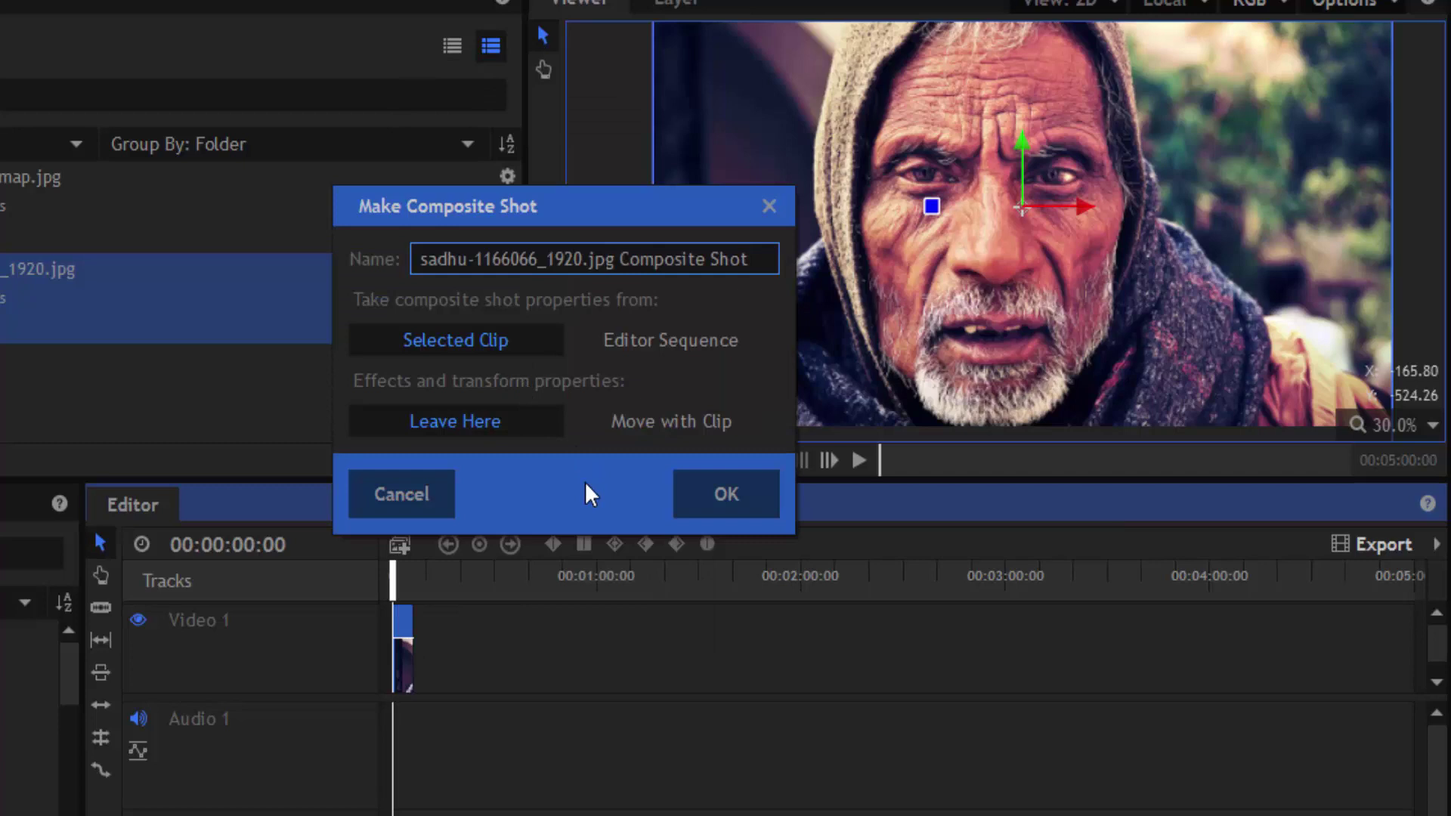
pyautogui.click(690, 492)
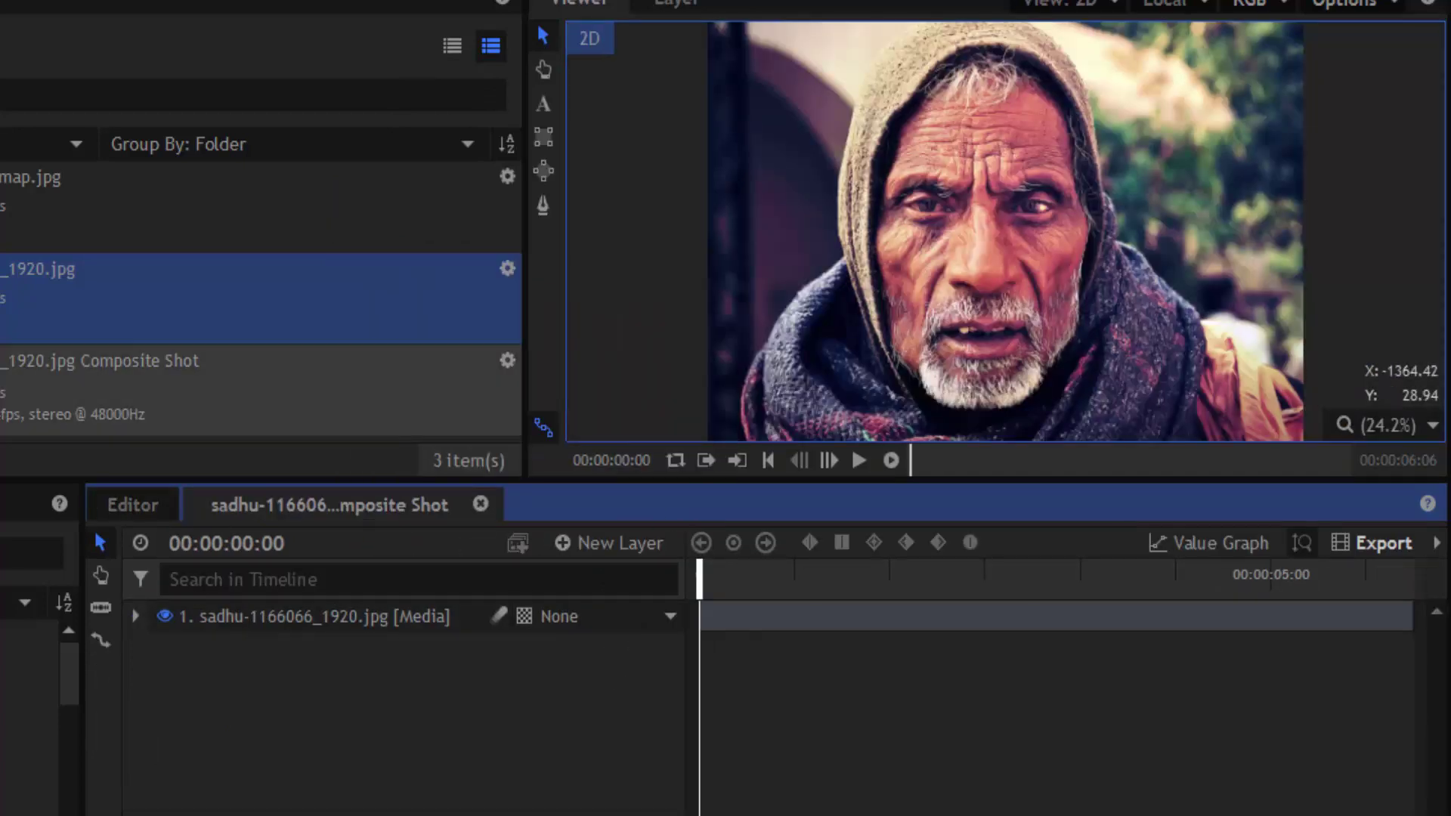
# - Add old man depth map.jpg to the composite shot as a layer below the portrait photo
pyautogui.click(3, 242)
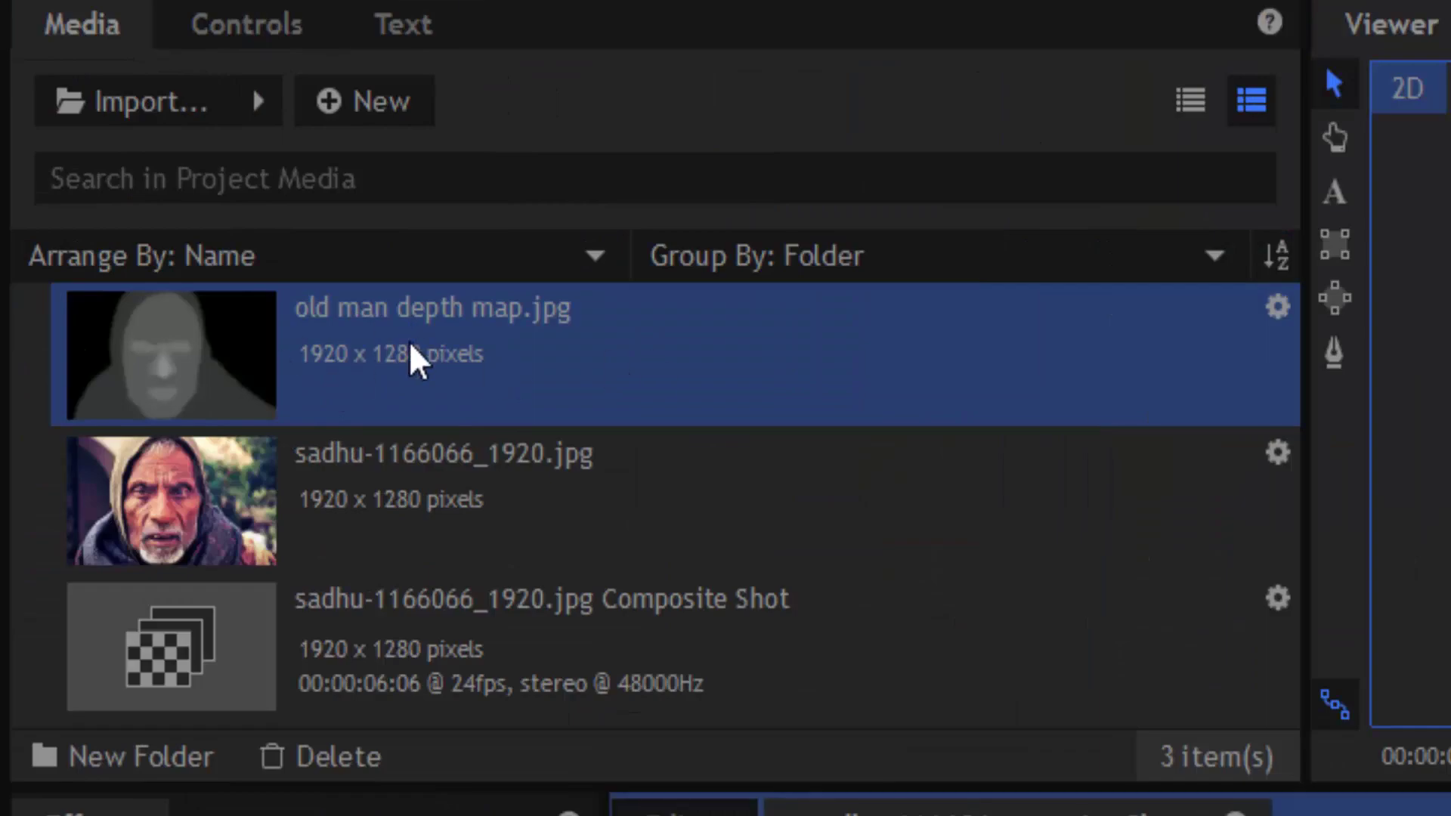
pyautogui.moveTo(416, 361); pyautogui.dragTo(829, 815)
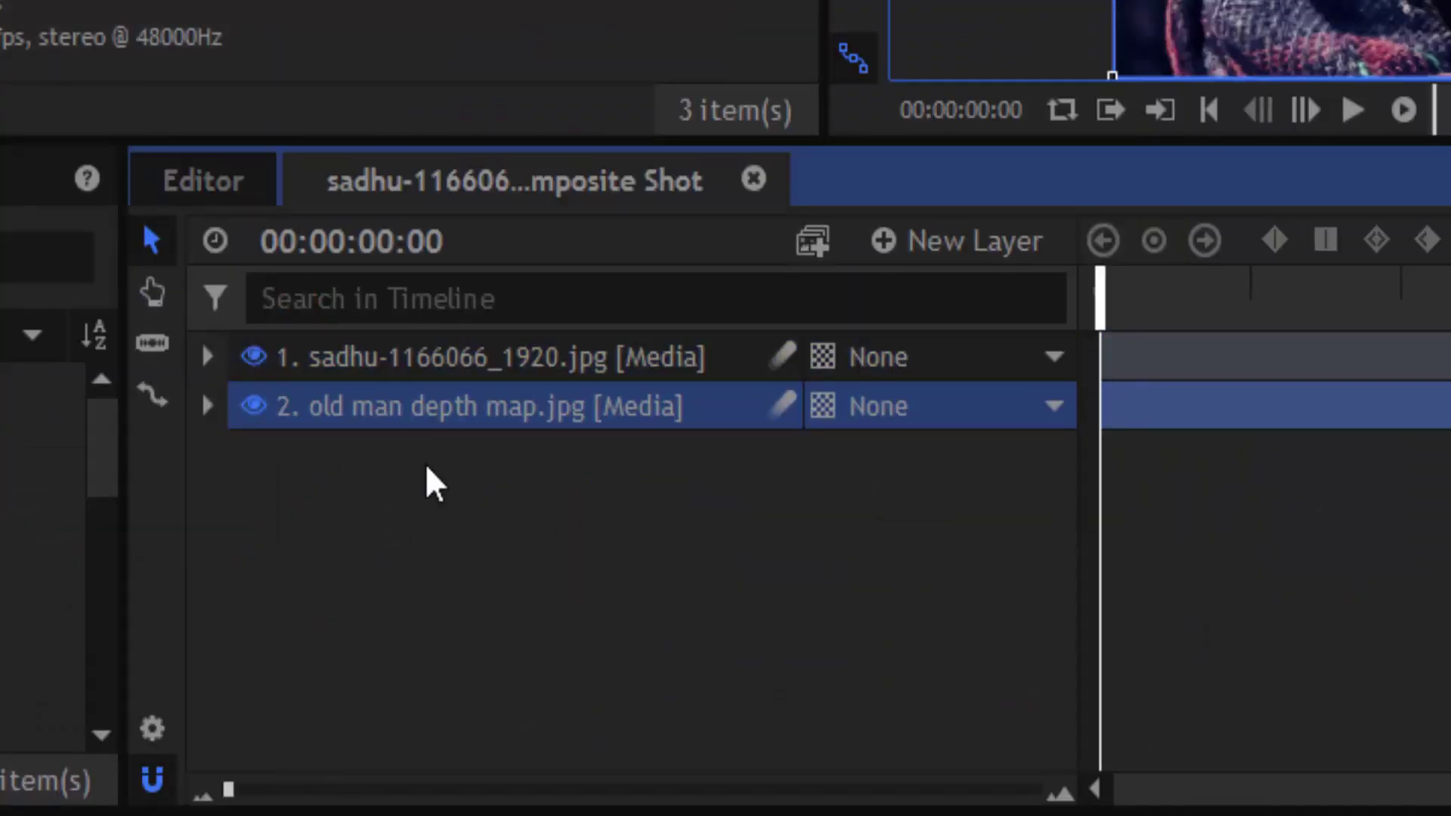
# - Find the Displacement effect by searching for "displ" and apply it to the sadhu-1166066_1920.jpg layer
pyautogui.click(401, 363)
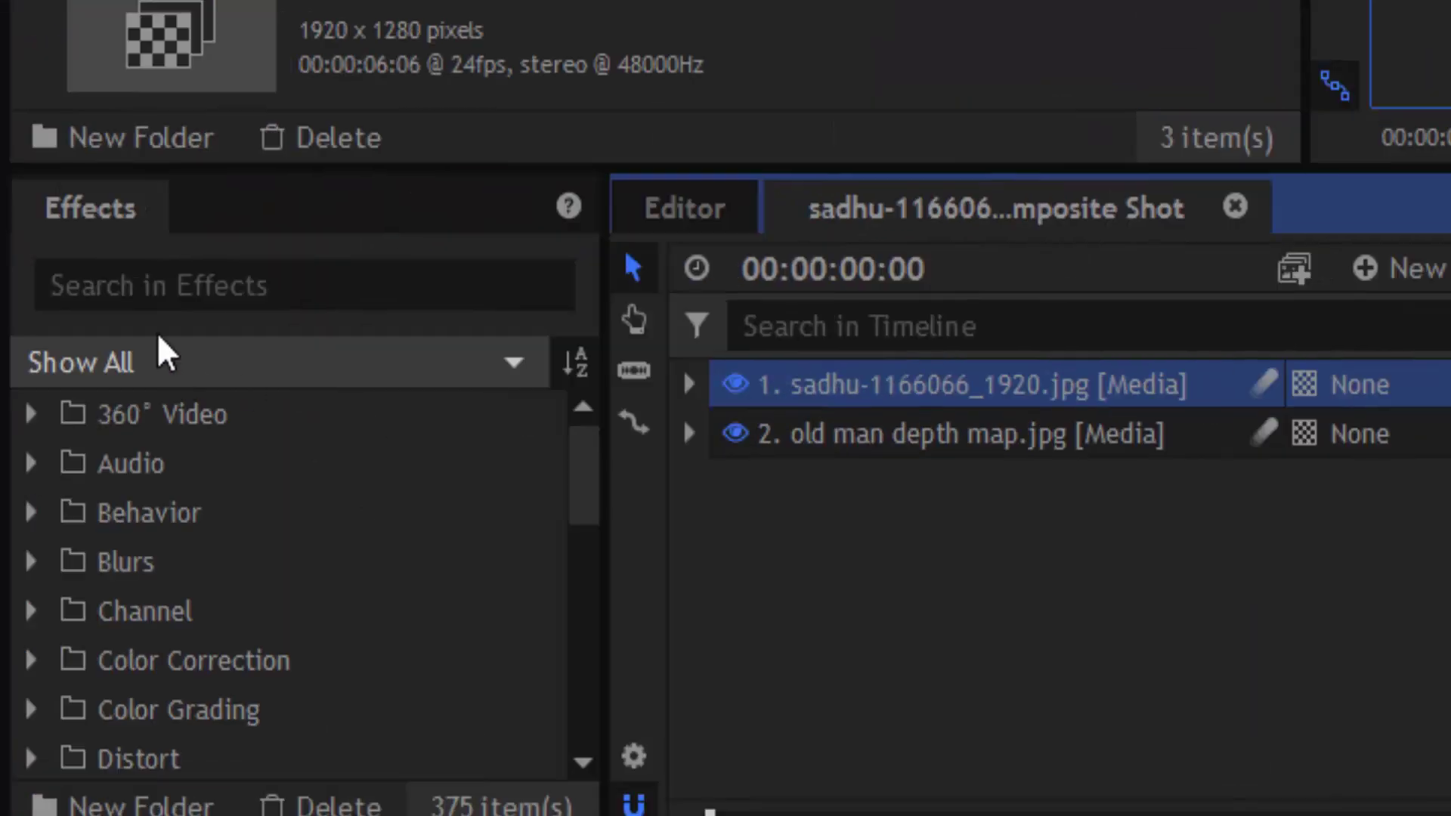
pyautogui.click(220, 293)
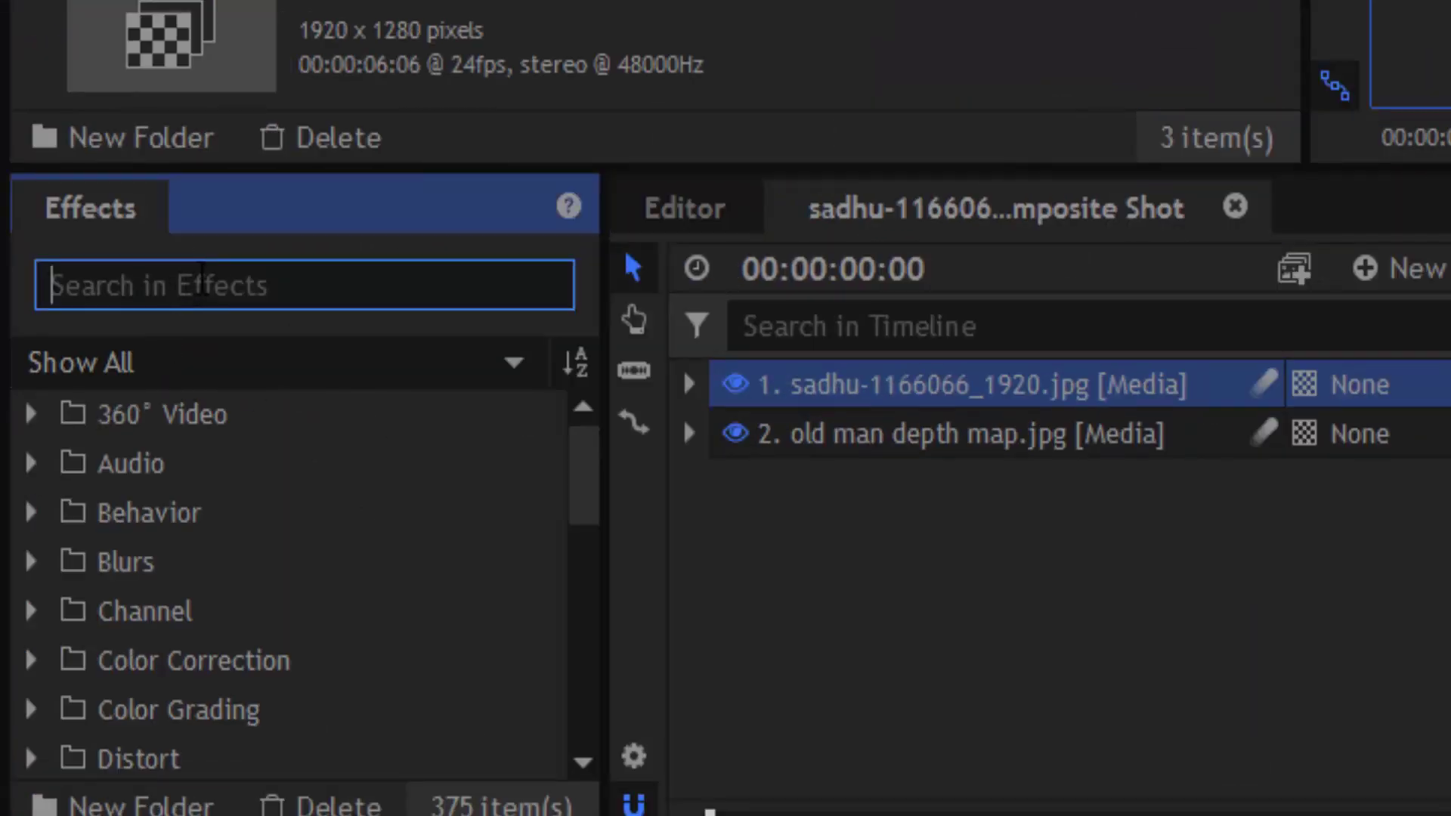
pyautogui.write('dis')
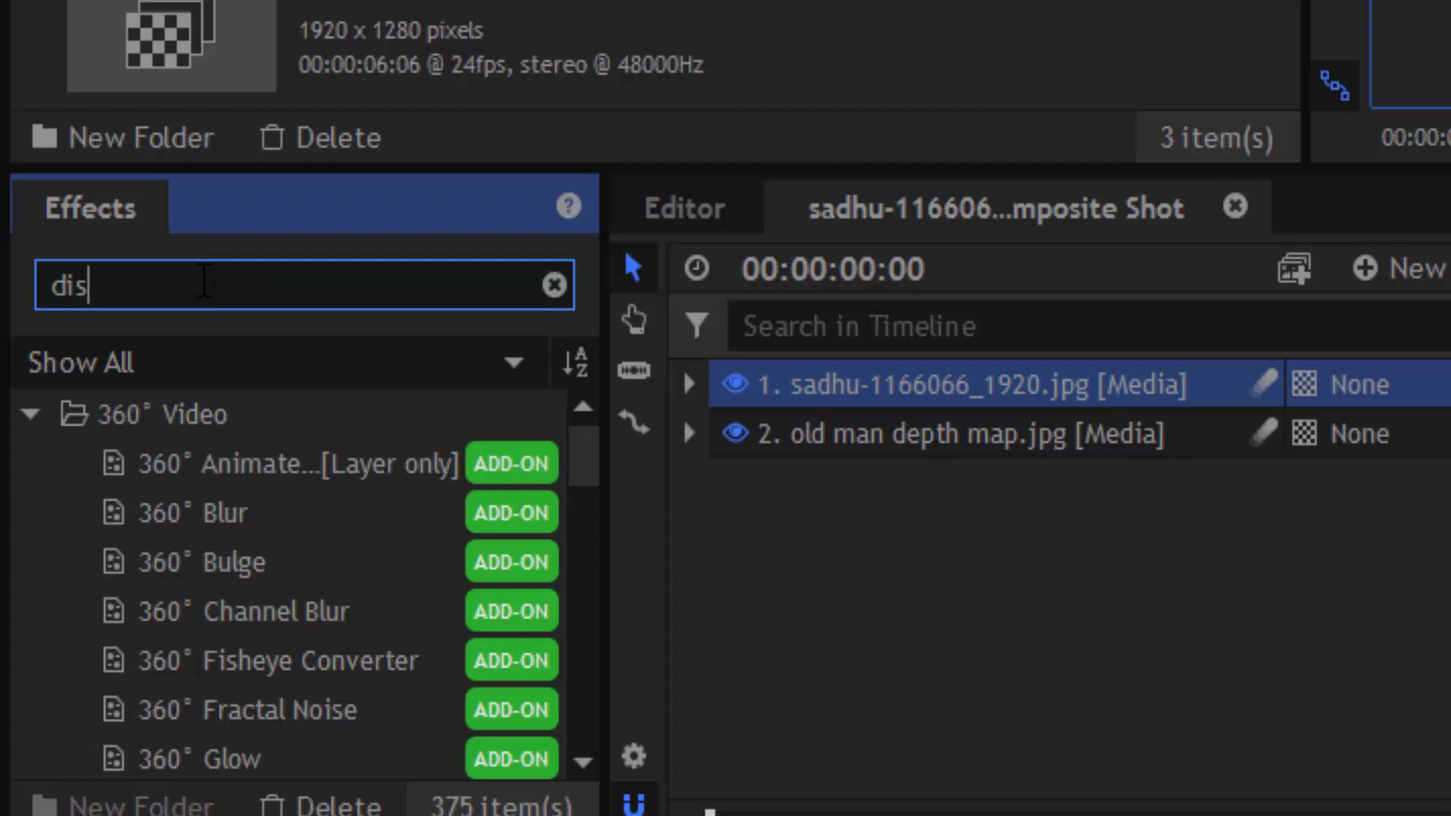
pyautogui.write('pl')
pyautogui.click(259, 513)
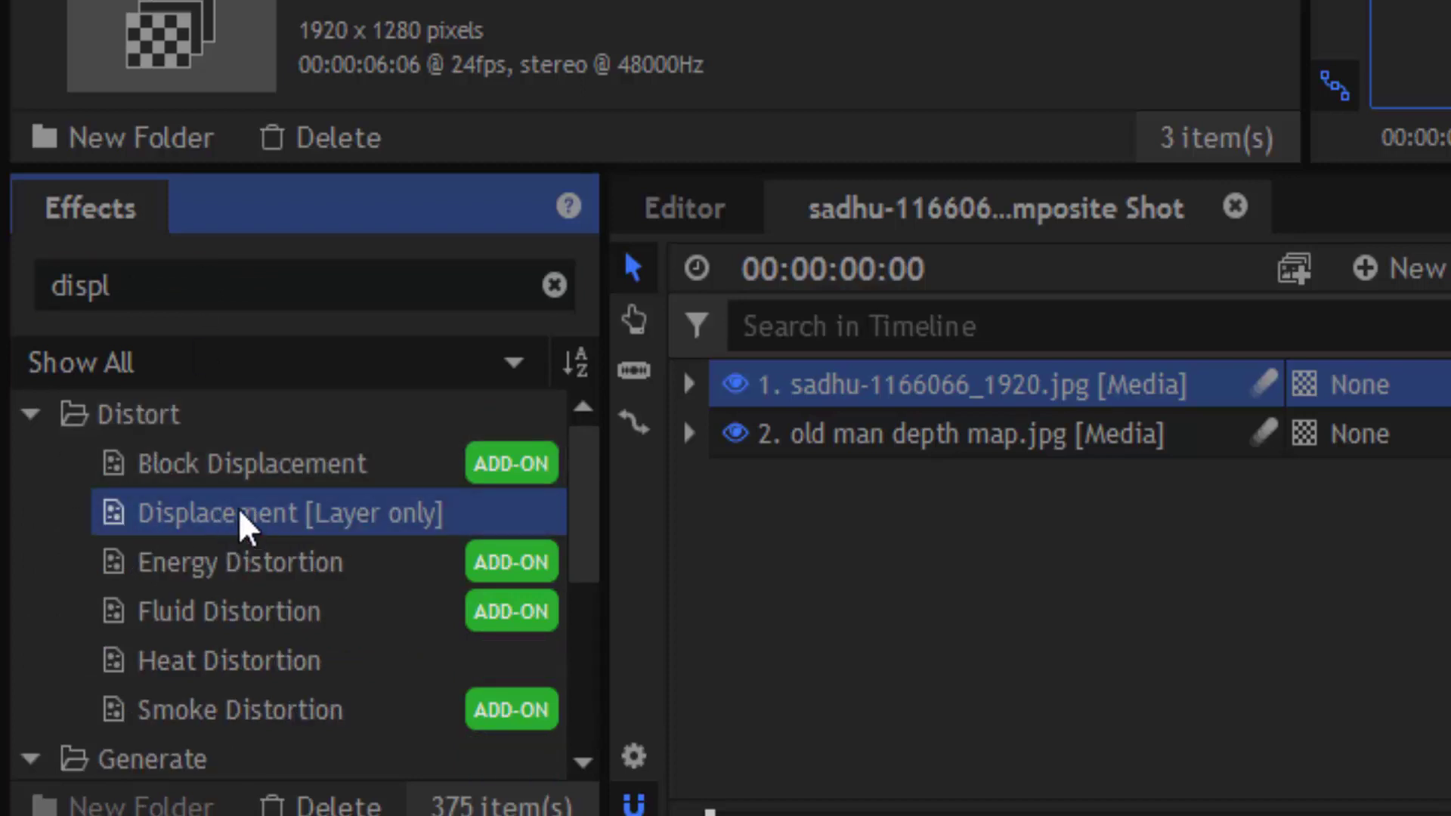
pyautogui.moveTo(241, 521); pyautogui.dragTo(907, 393)
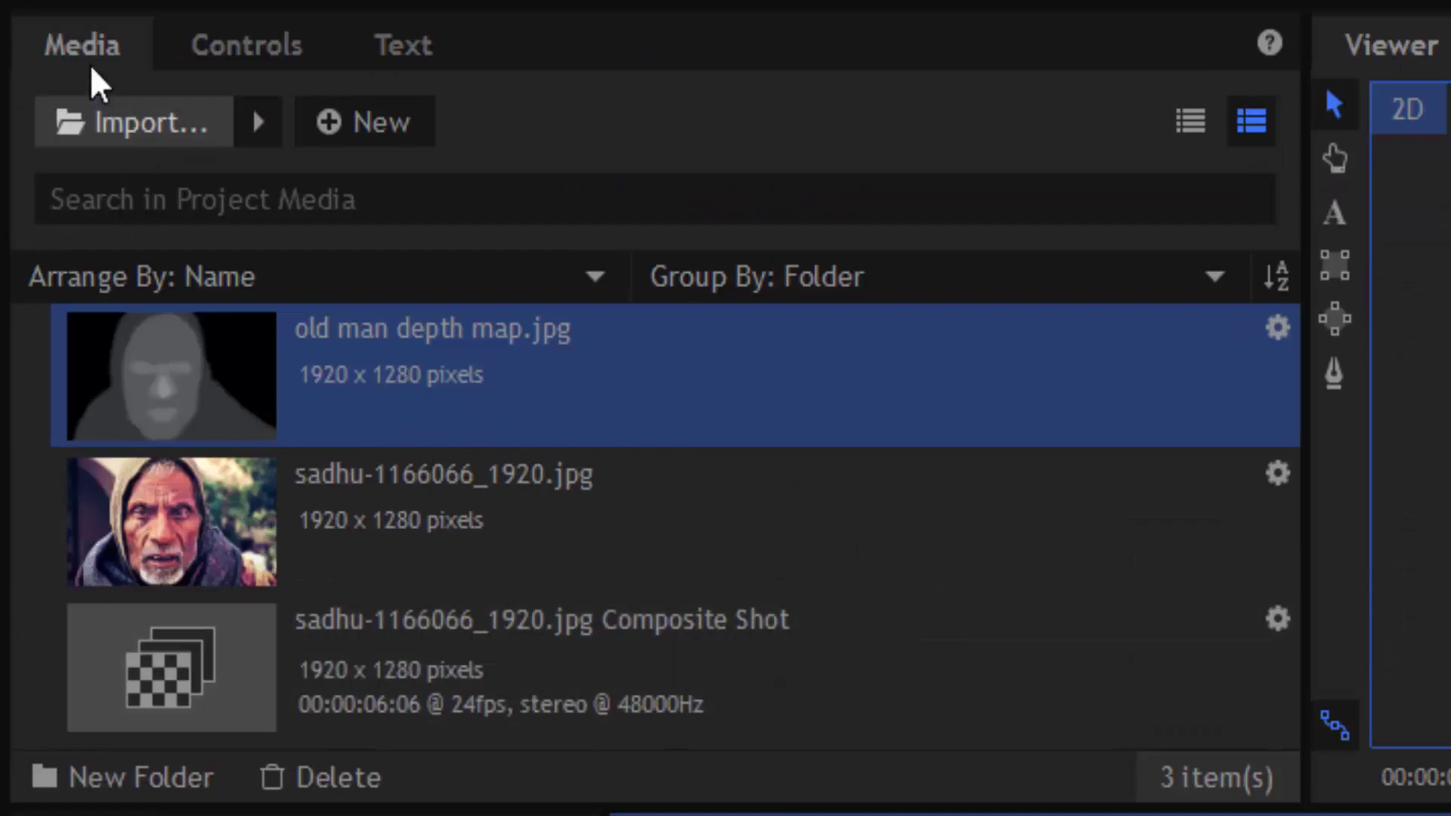
# - In the portrait's Displacement effect, set Source Layer to old man depth map.jpg and both Horizontal and Vertical Displacement to Luminance
pyautogui.click(251, 47)
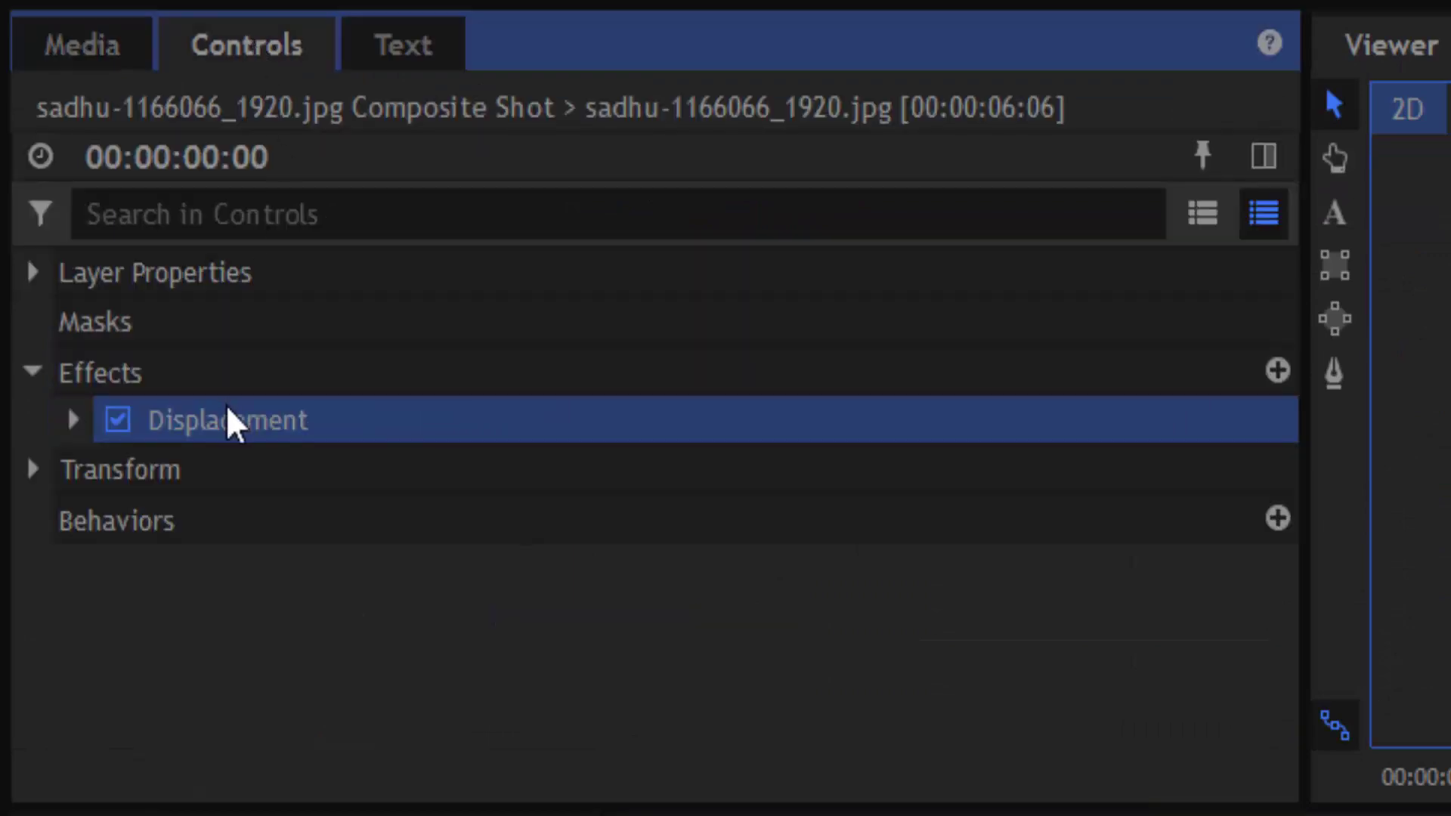
pyautogui.click(73, 422)
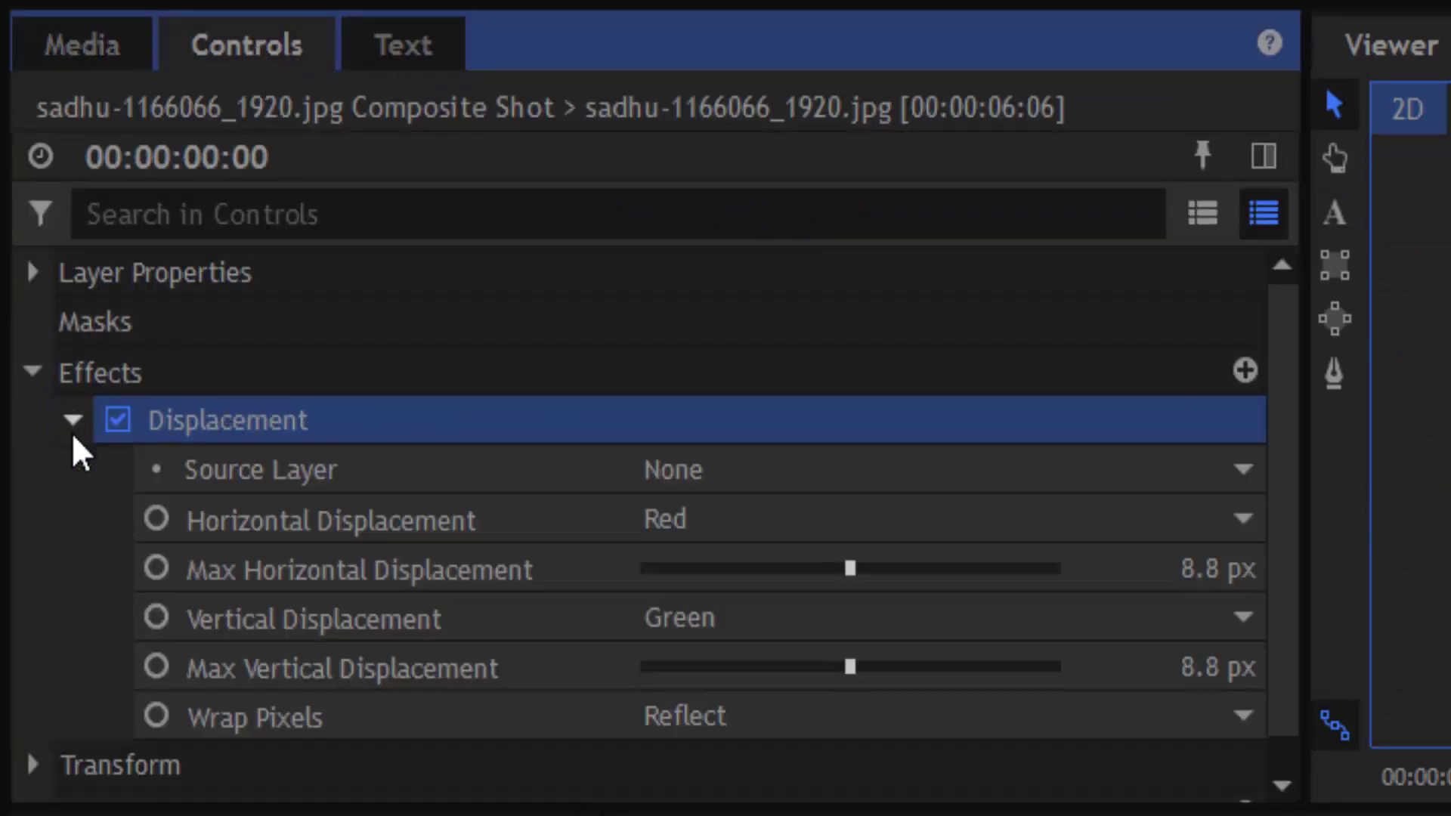
pyautogui.click(724, 483)
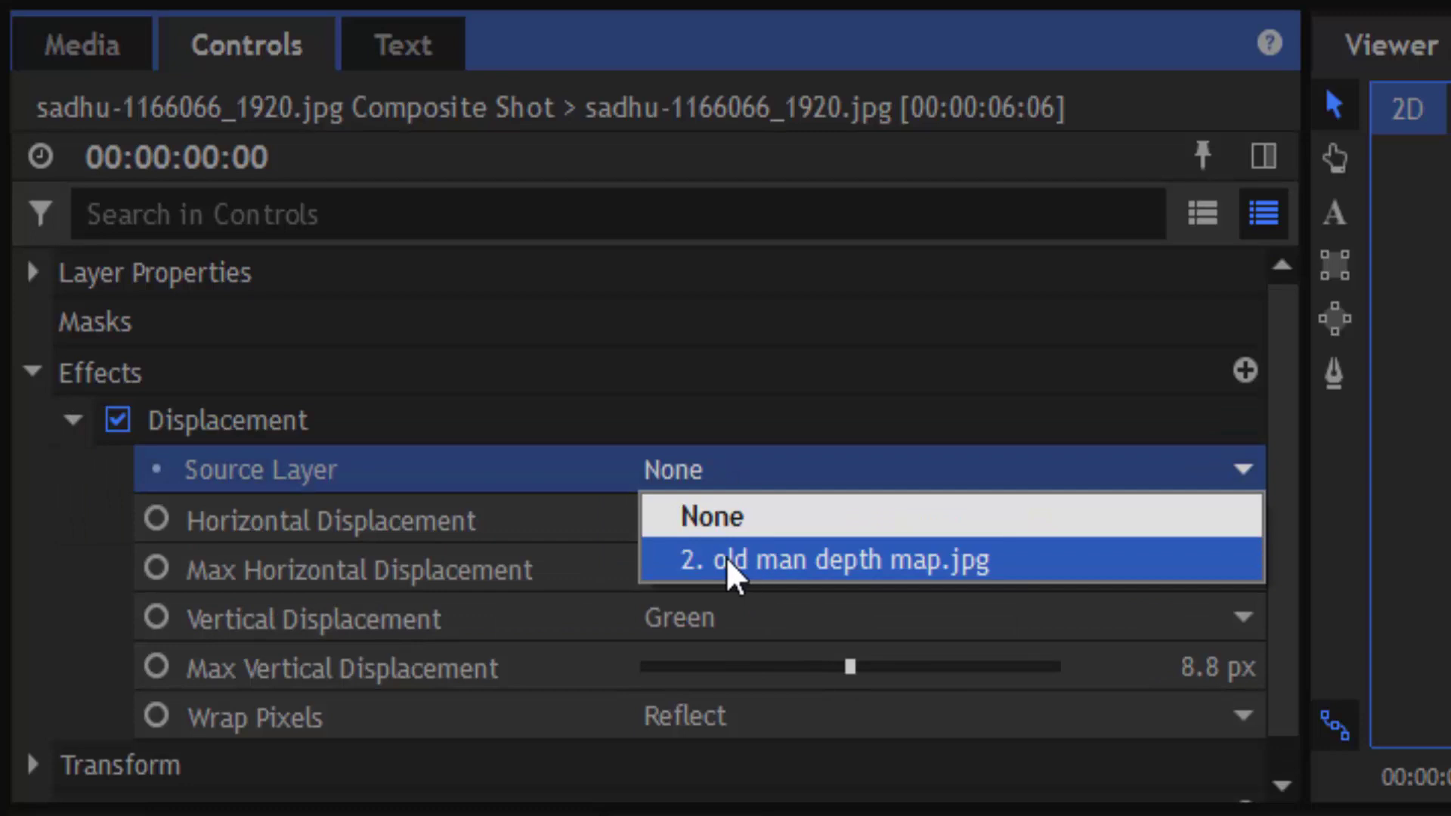
pyautogui.click(782, 559)
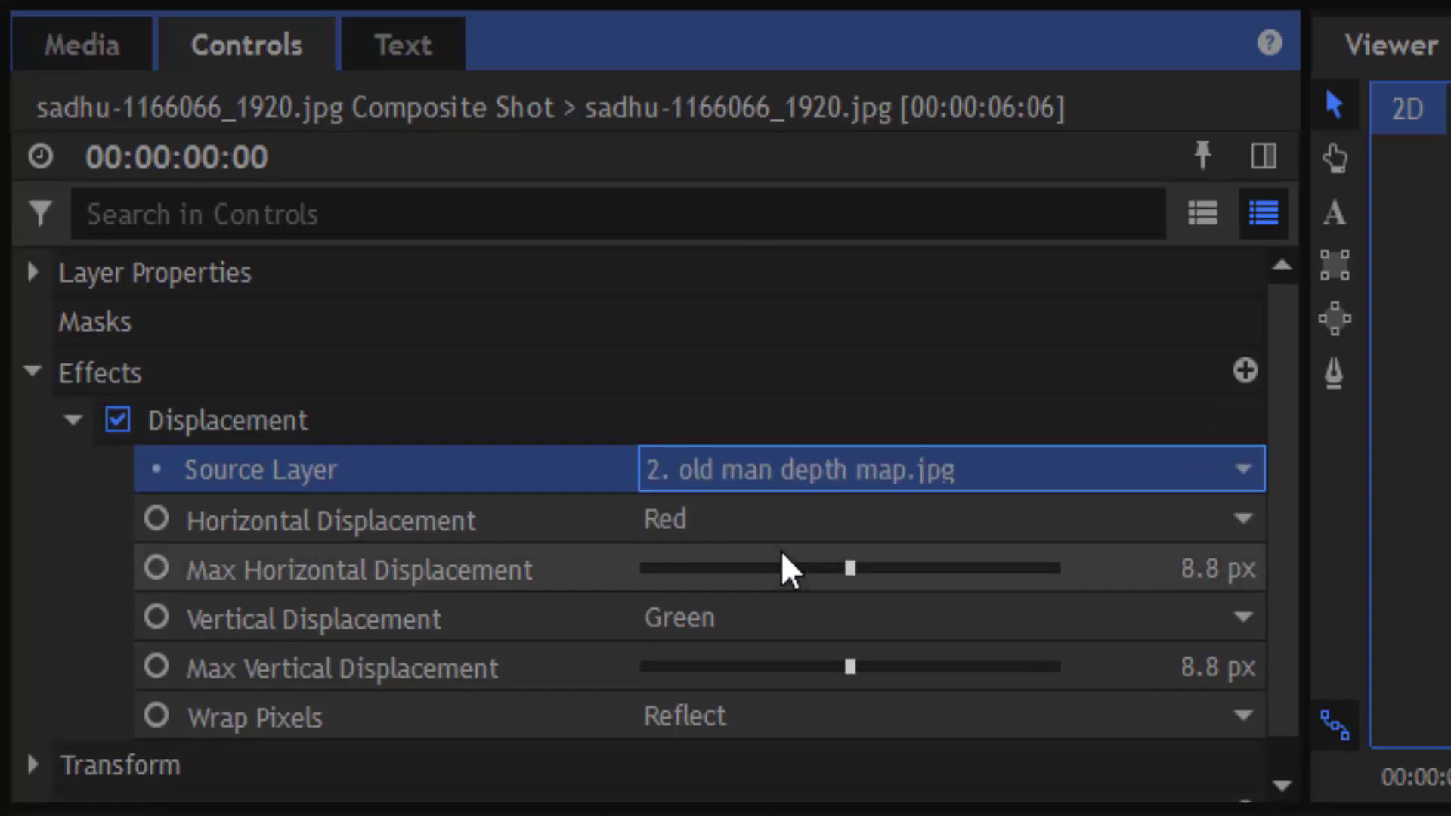
pyautogui.click(871, 529)
pyautogui.click(797, 744)
pyautogui.click(812, 631)
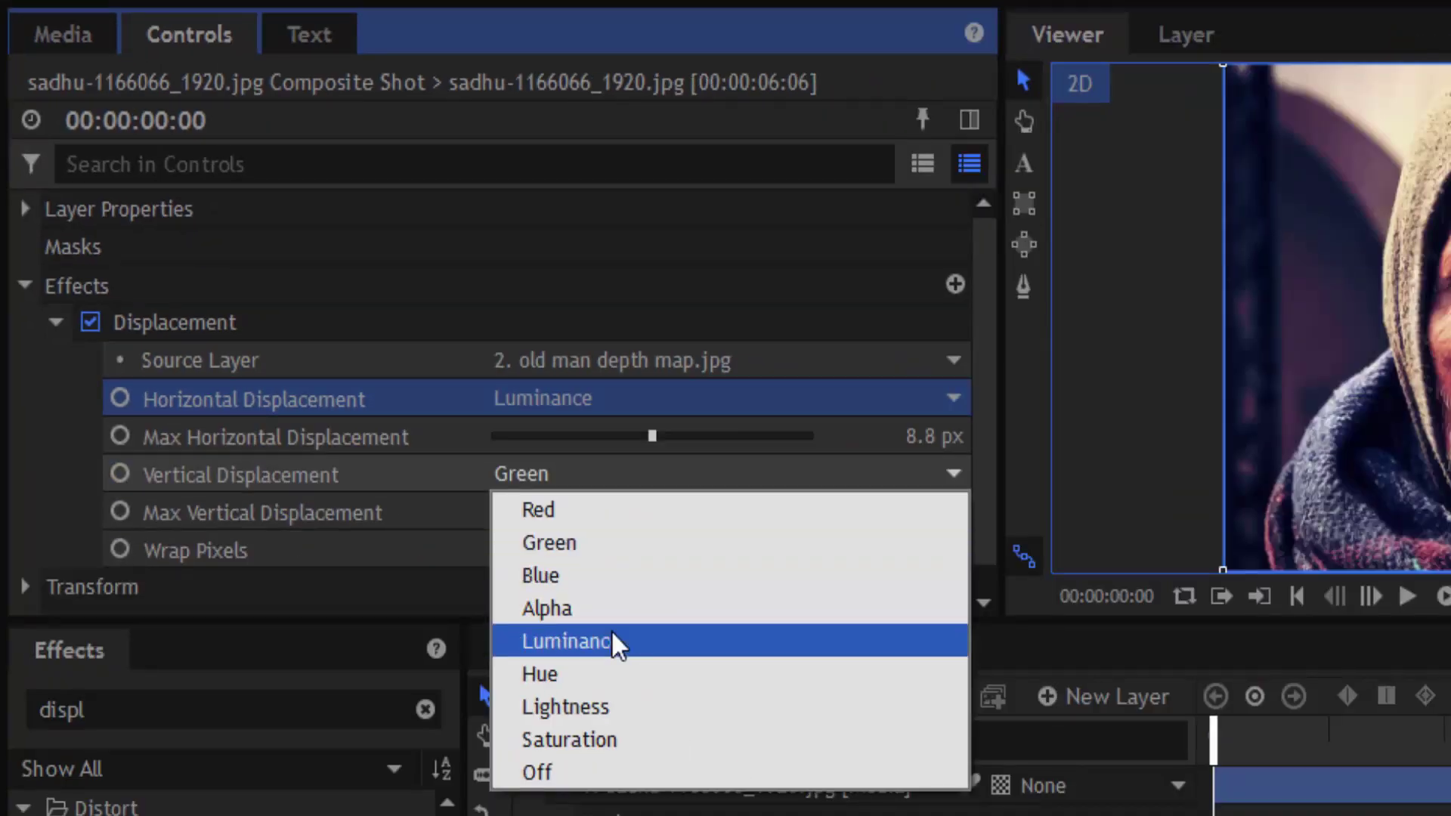
pyautogui.click(799, 815)
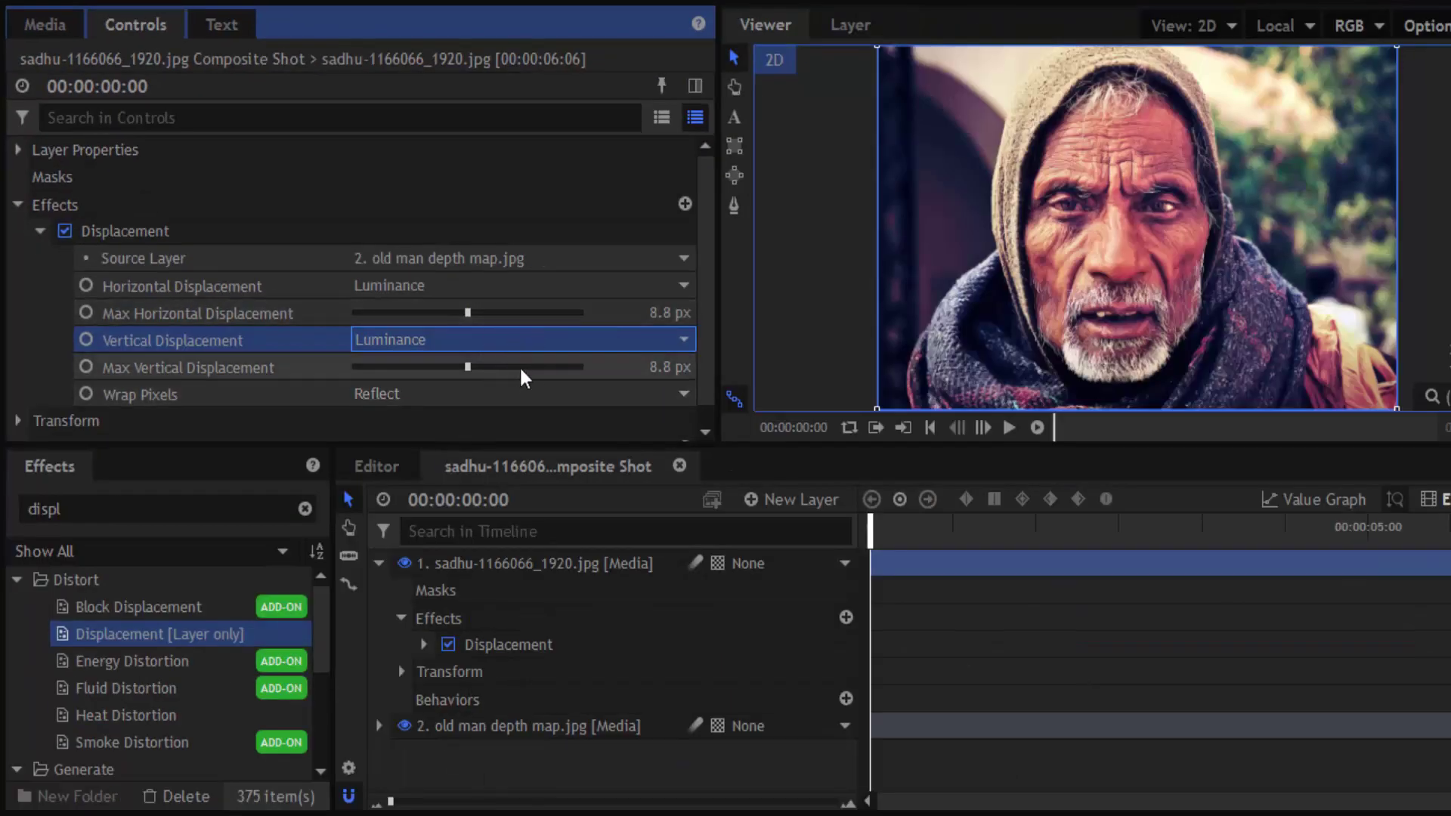
# - Set Max Horizontal Displacement and Max Vertical Displacement to 0 px
pyautogui.scroll(-1, 547, 370)
pyautogui.moveTo(466, 292)
pyautogui.mouseDown()
pyautogui.moveTo(500, 292)
pyautogui.moveTo(446, 294)
pyautogui.moveTo(483, 296)
pyautogui.moveTo(467, 298)
pyautogui.mouseUp()
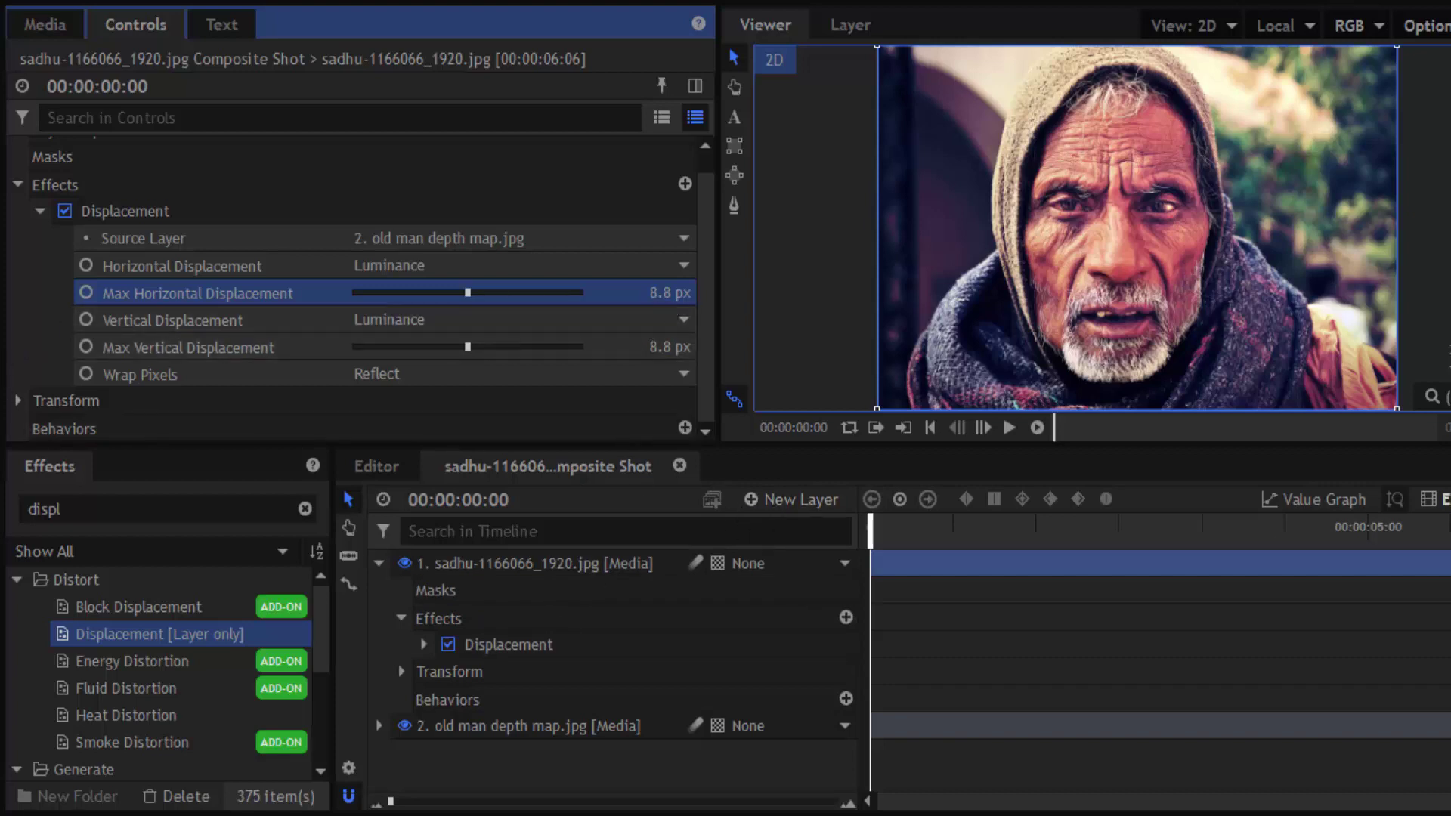
pyautogui.click(664, 294)
pyautogui.write('0')
pyautogui.click(663, 346)
pyautogui.write('0')
pyautogui.click(1066, 684)
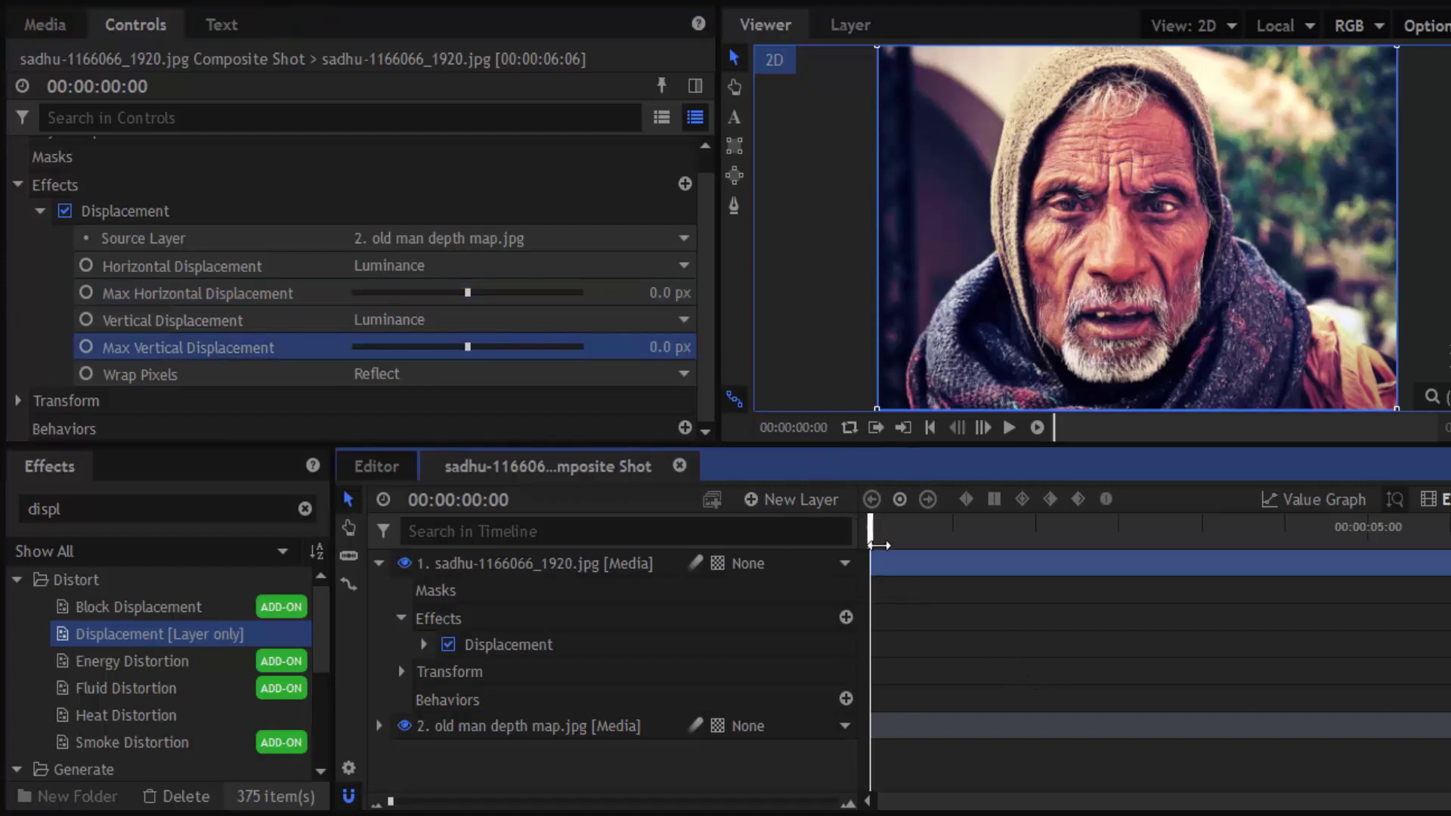
# - Enable keyframing for Max Horizontal and Max Vertical Displacement at 00:00:00:00 and reveal their keyframes in the portrait layer's timeline
pyautogui.moveTo(391, 806); pyautogui.dragTo(454, 805)
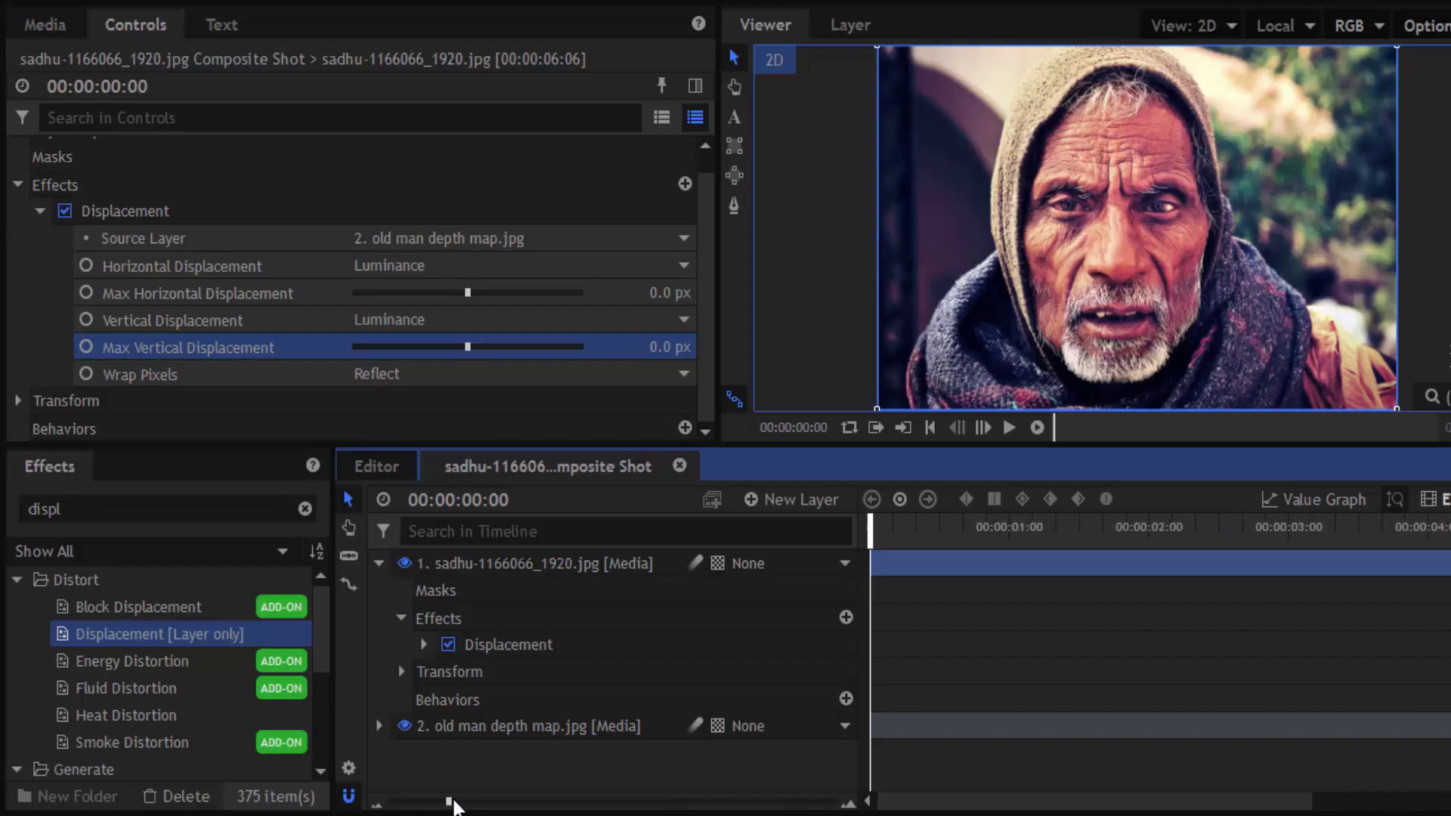
pyautogui.moveTo(453, 805); pyautogui.dragTo(458, 802)
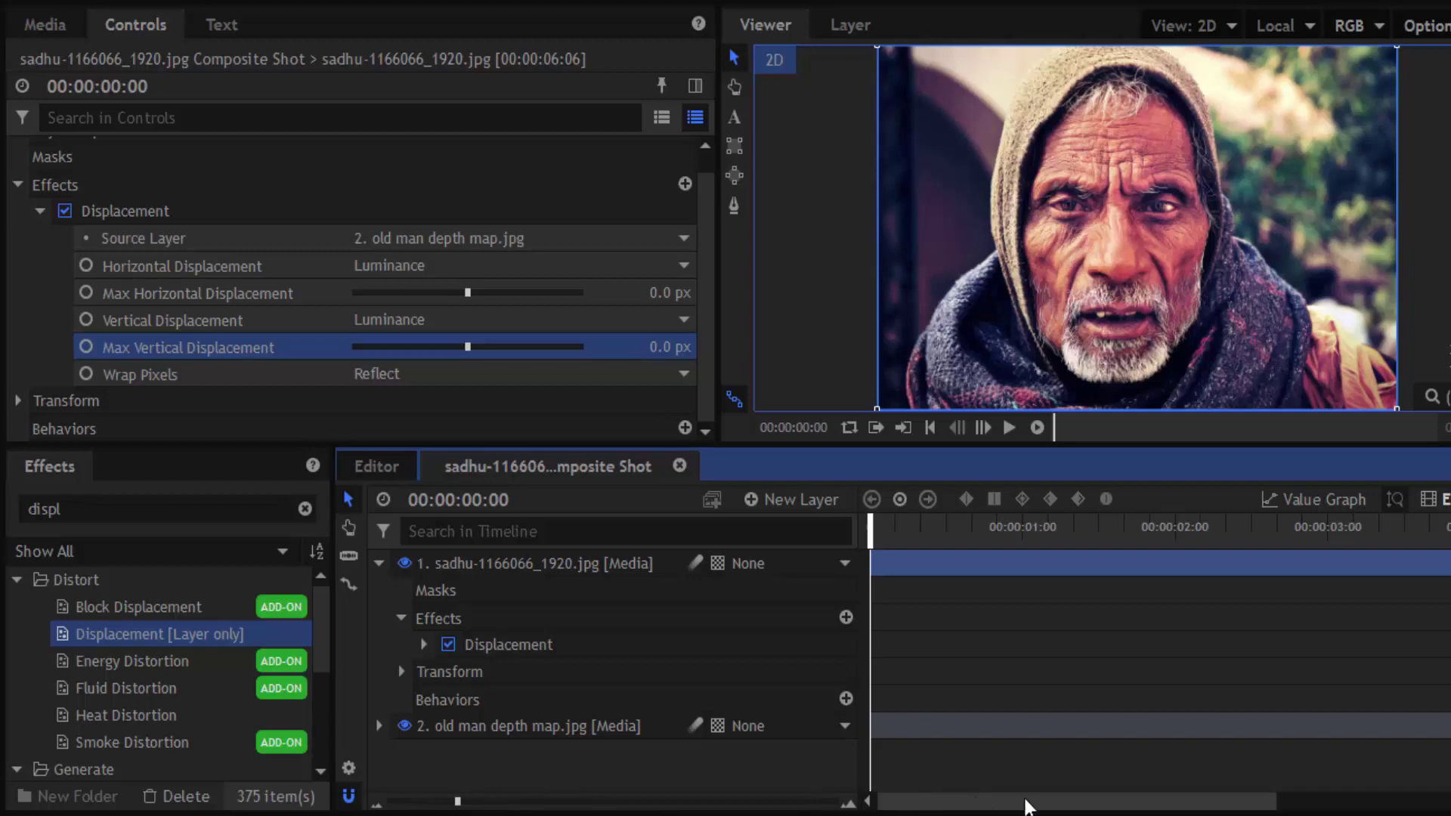
pyautogui.moveTo(1274, 804); pyautogui.dragTo(1242, 803)
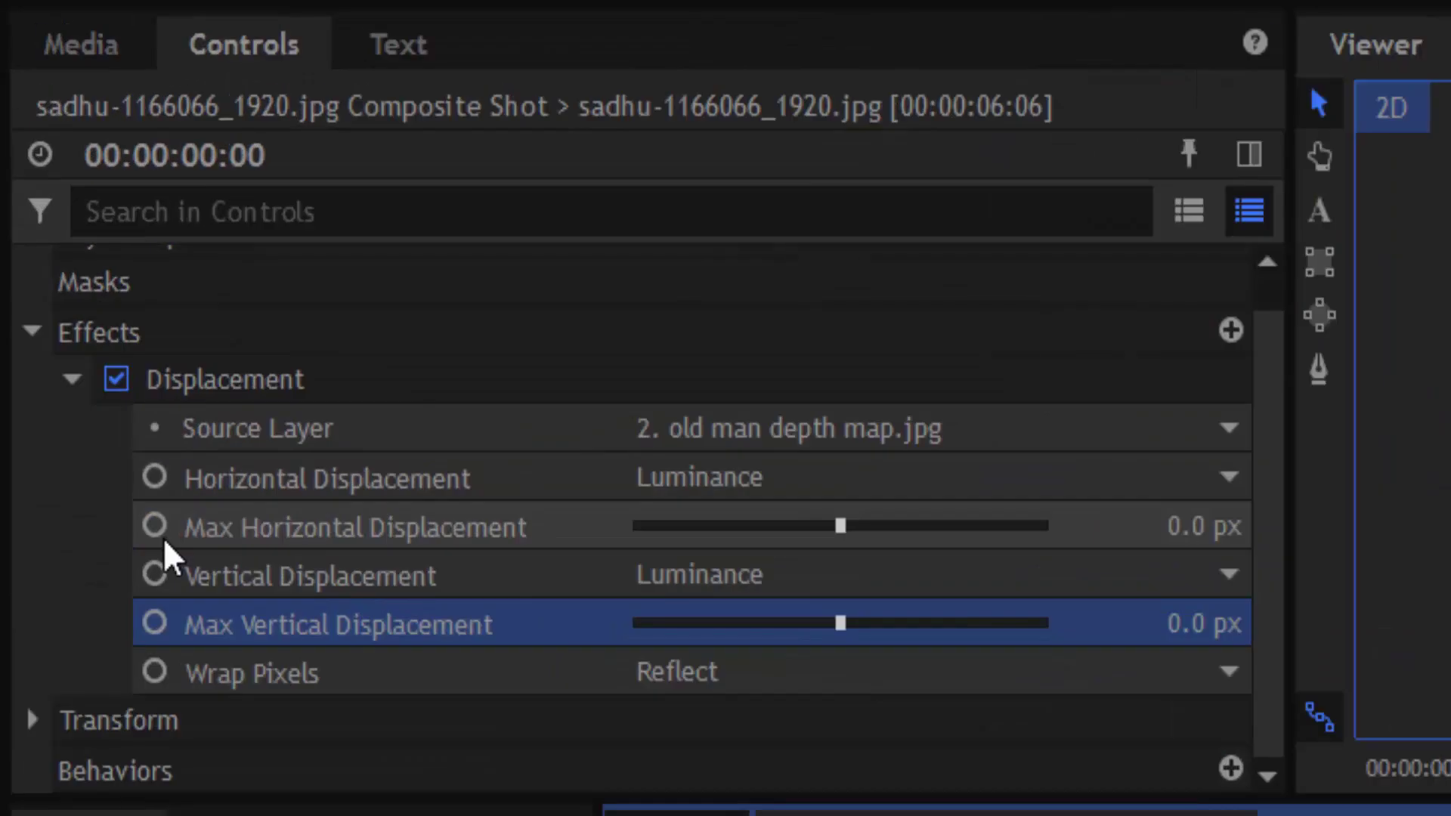
pyautogui.click(92, 294)
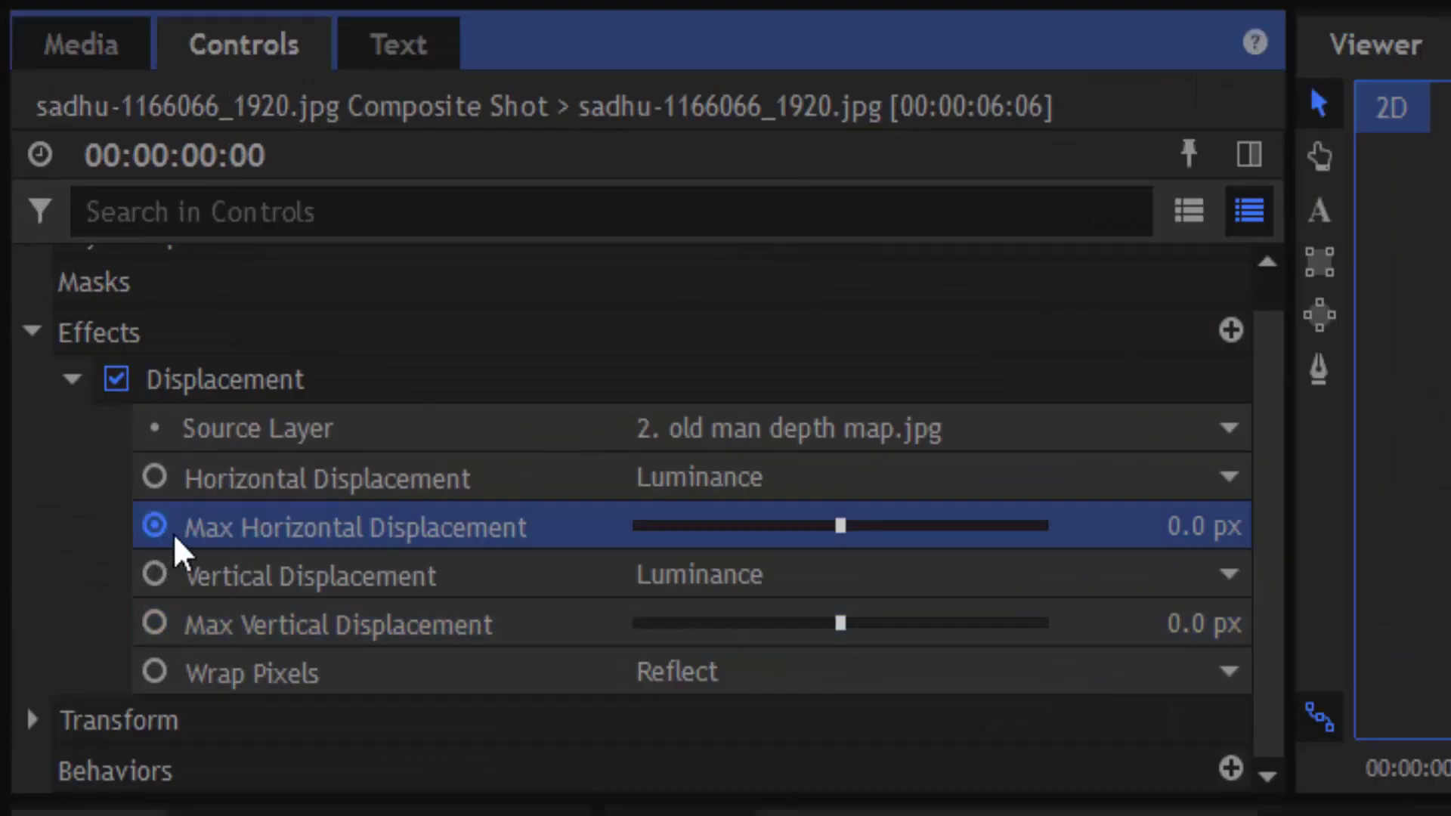
pyautogui.click(157, 623)
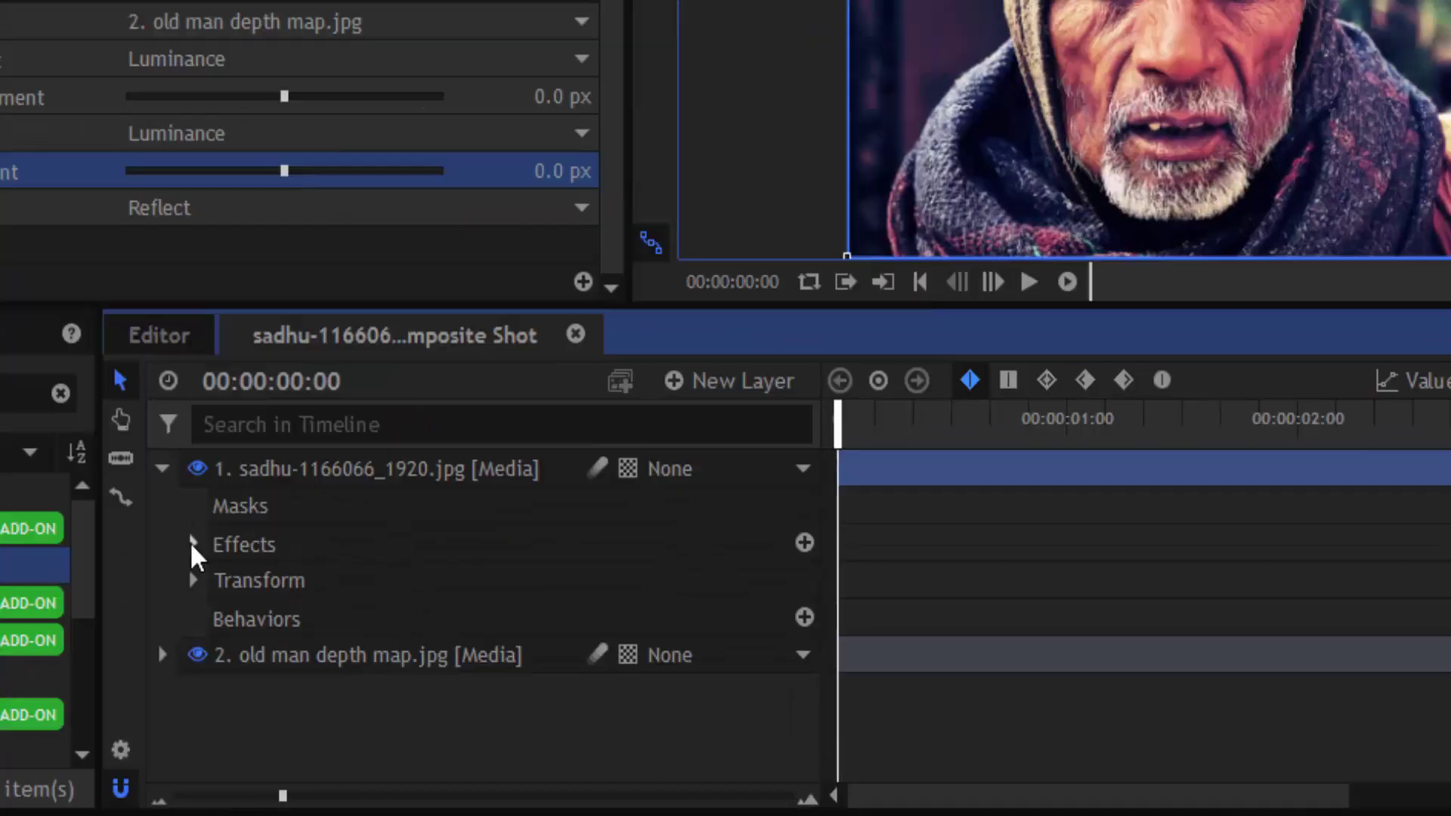
pyautogui.click(439, 618)
pyautogui.scroll(-3, 1239, 646)
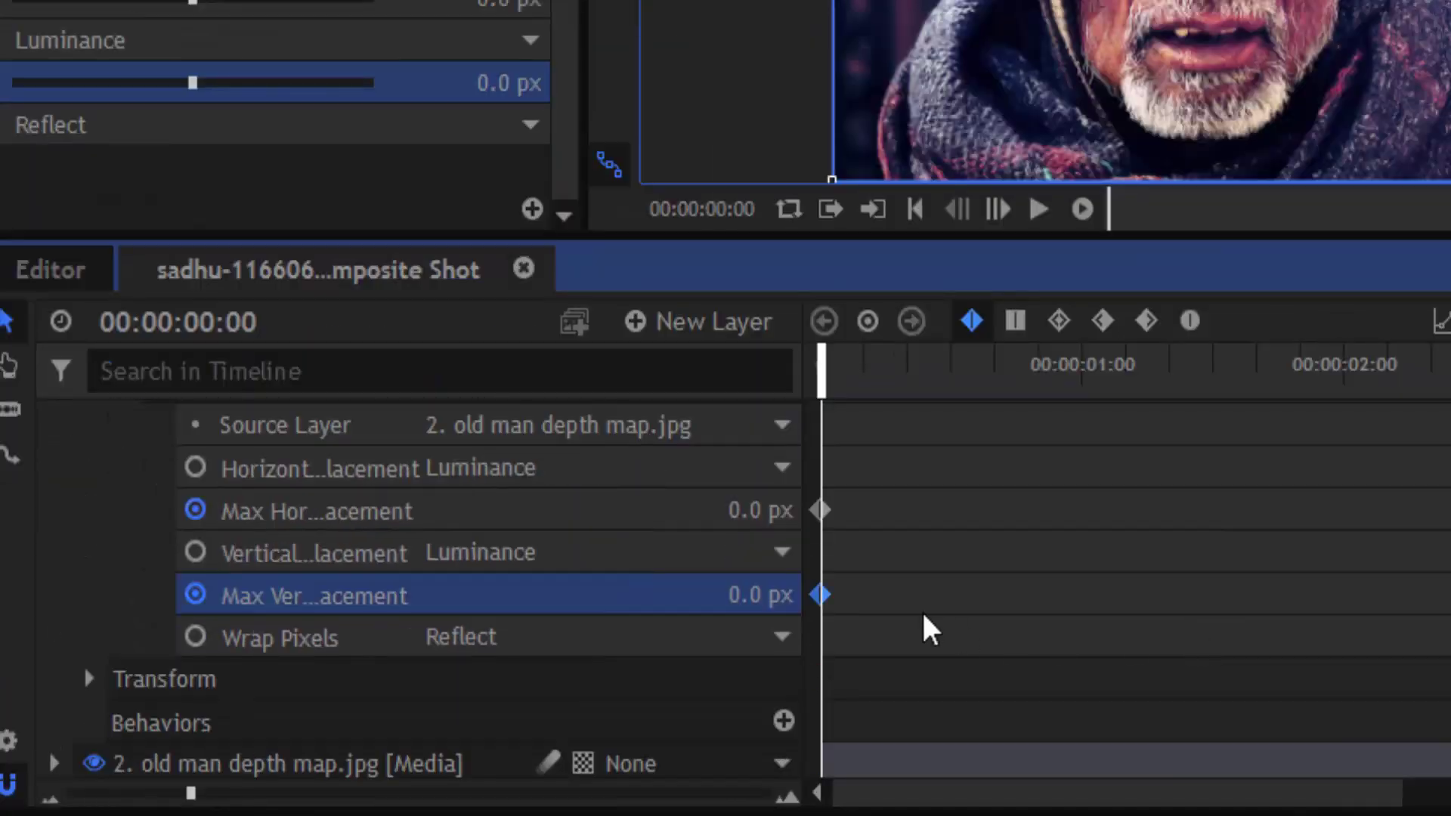
pyautogui.click(869, 510)
pyautogui.scroll(3, 880, 512)
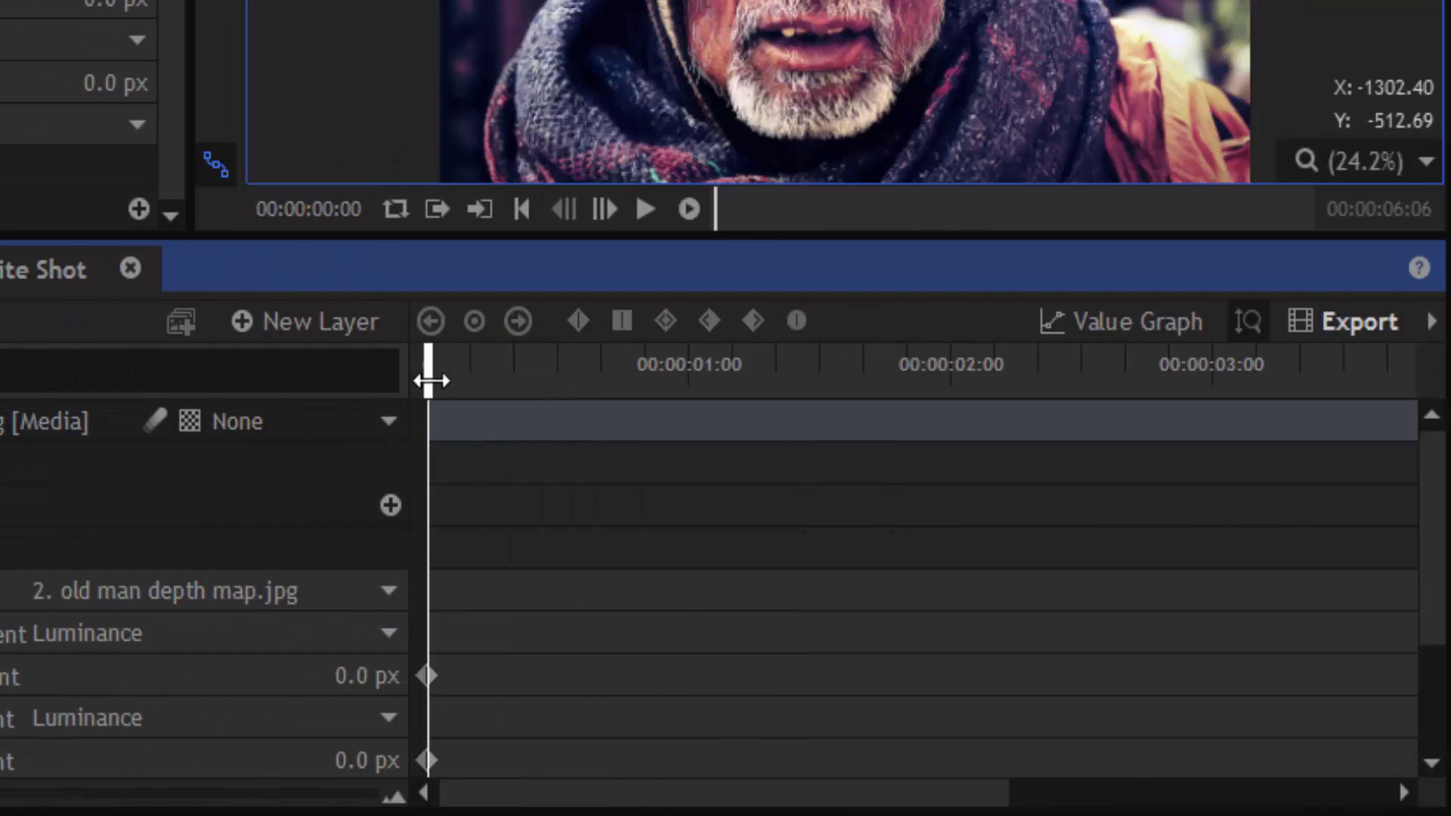
# - Create a Max Horizontal Displacement keyframe of 102.4 px at 00:00:01:00
pyautogui.moveTo(824, 375); pyautogui.dragTo(920, 389)
pyautogui.moveTo(525, 389); pyautogui.dragTo(690, 391)
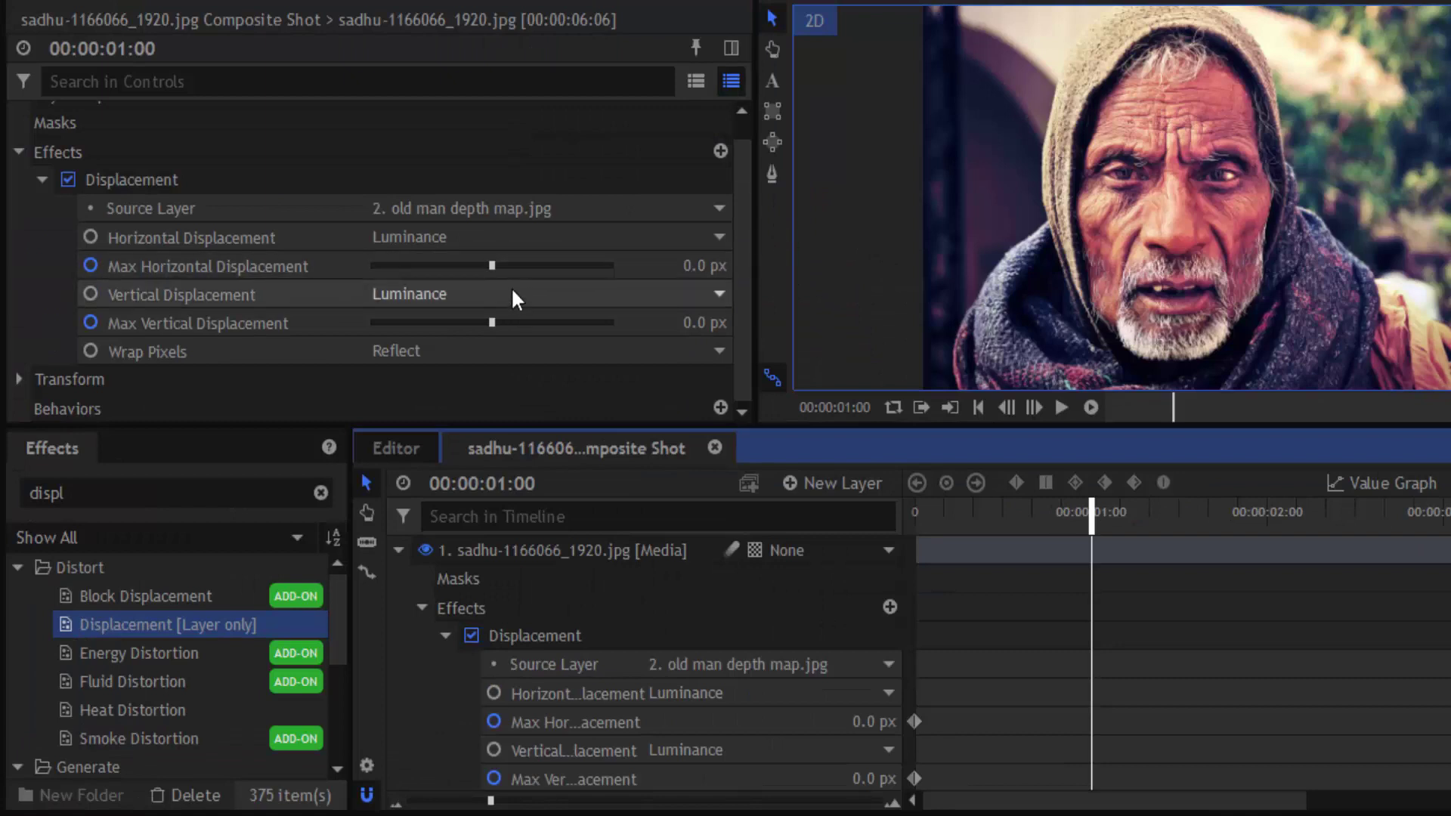
pyautogui.moveTo(492, 263)
pyautogui.mouseDown()
pyautogui.moveTo(517, 261)
pyautogui.moveTo(504, 258)
pyautogui.mouseUp()
# - Create a Max Horizontal Displacement keyframe of 0 px at 00:00:02:00
pyautogui.moveTo(1093, 523); pyautogui.dragTo(1268, 541)
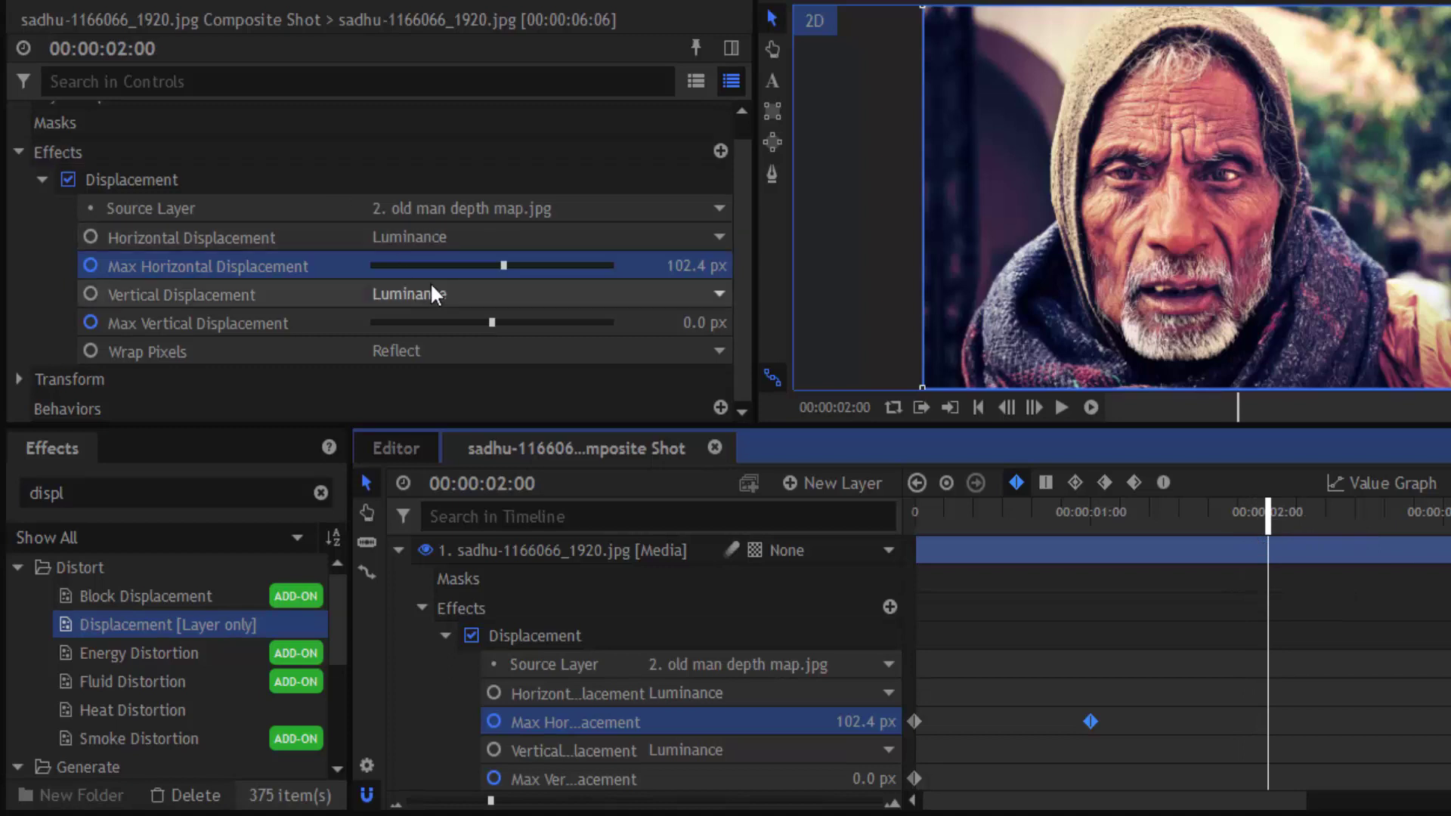
pyautogui.click(702, 266)
pyautogui.write('0')
pyautogui.press('Return')
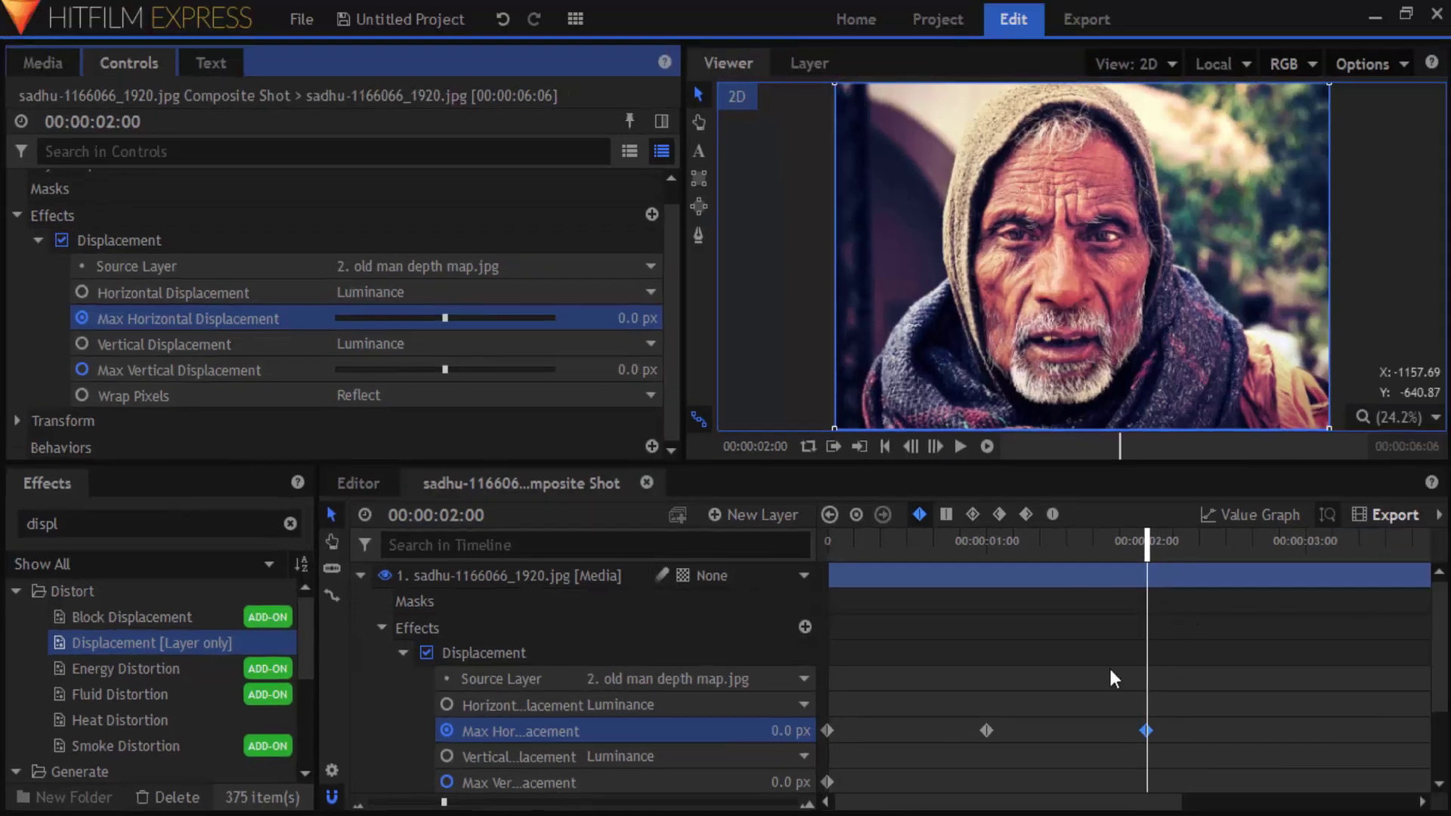
# - Create a Max Horizontal Displacement keyframe at 00:00:03:00 and set its value to -114.3 px
pyautogui.moveTo(1037, 800); pyautogui.dragTo(1141, 799)
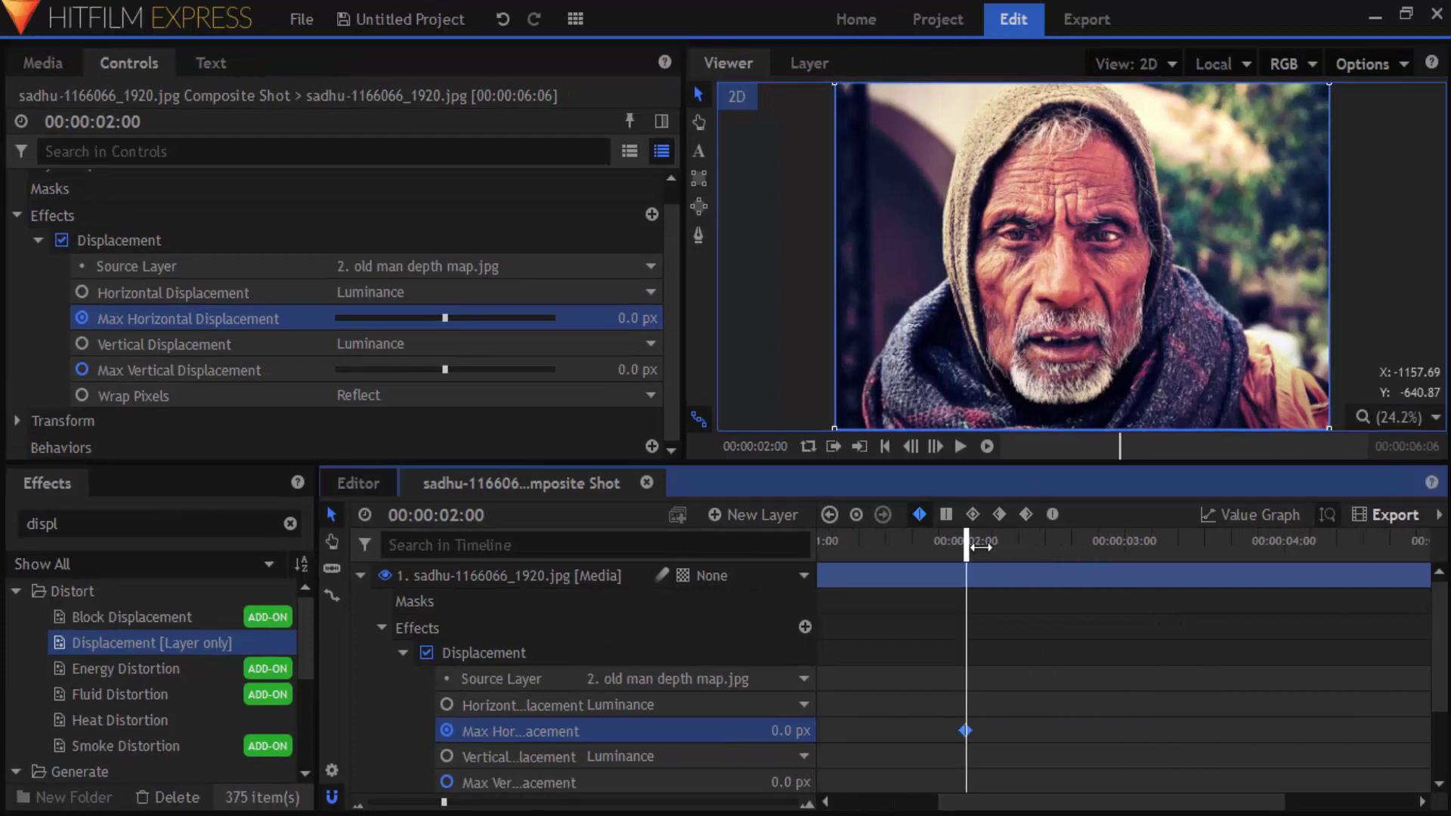
pyautogui.moveTo(967, 544); pyautogui.dragTo(1124, 544)
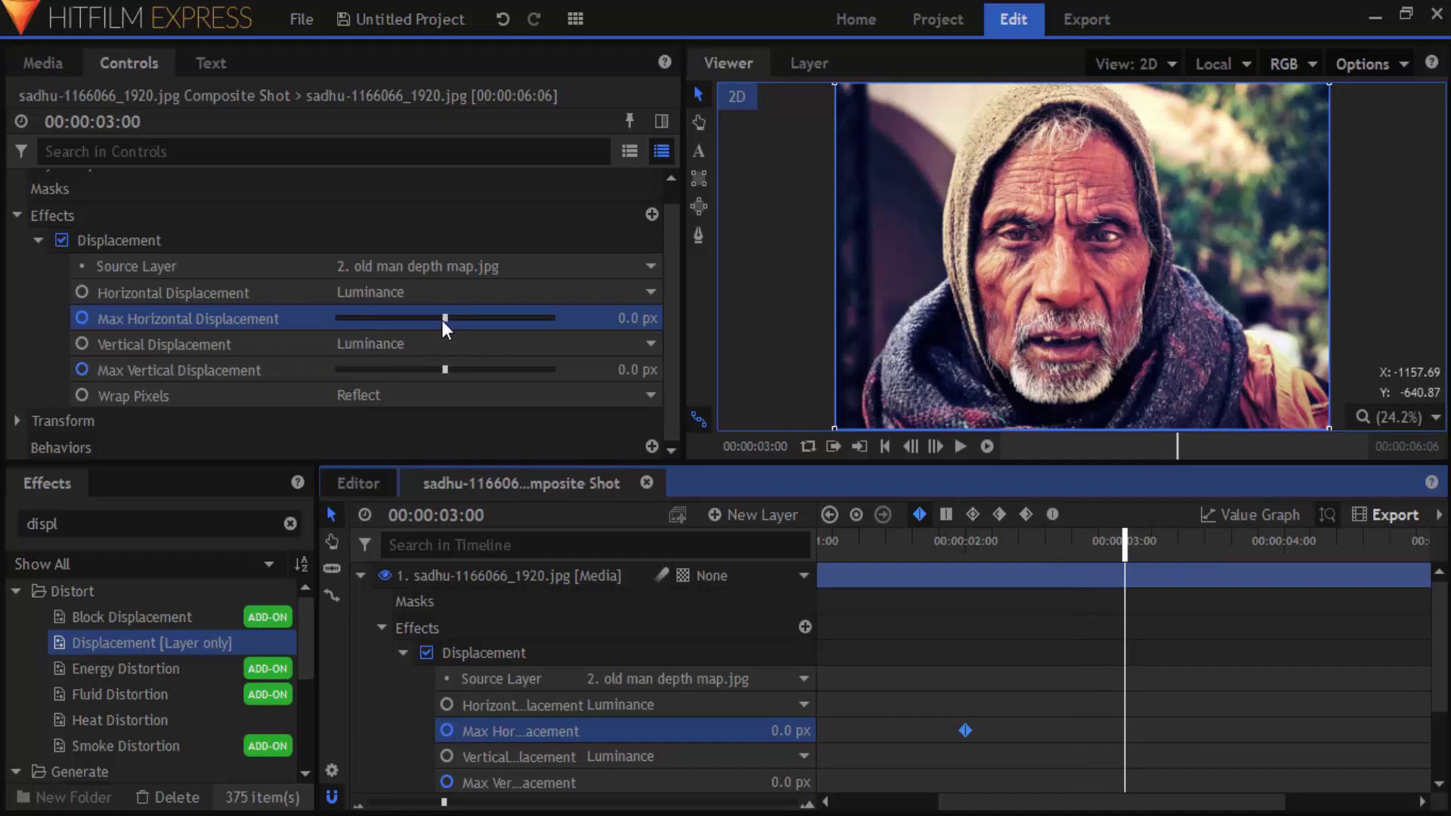
pyautogui.moveTo(443, 319); pyautogui.dragTo(429, 318)
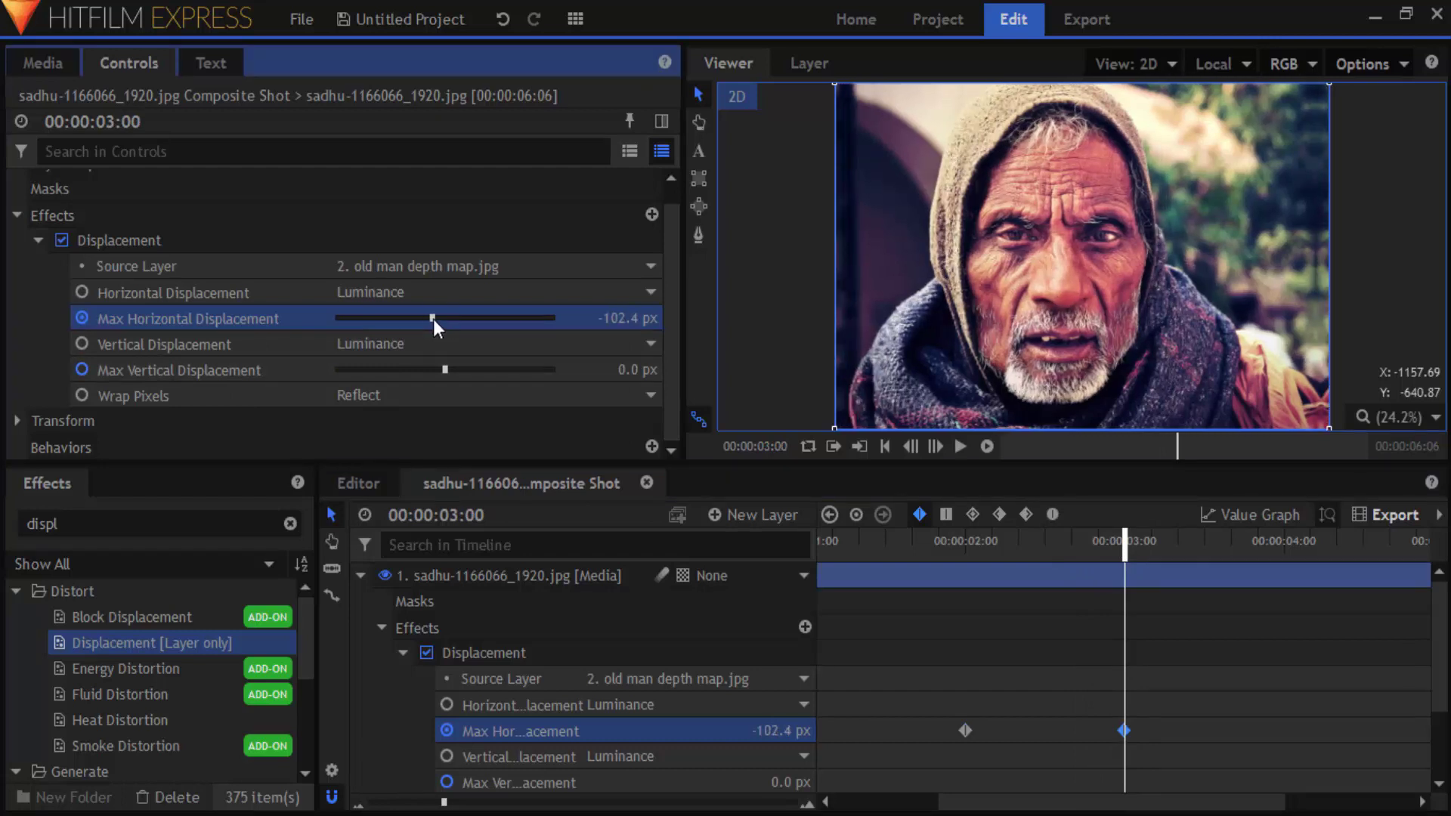
pyautogui.click(639, 318)
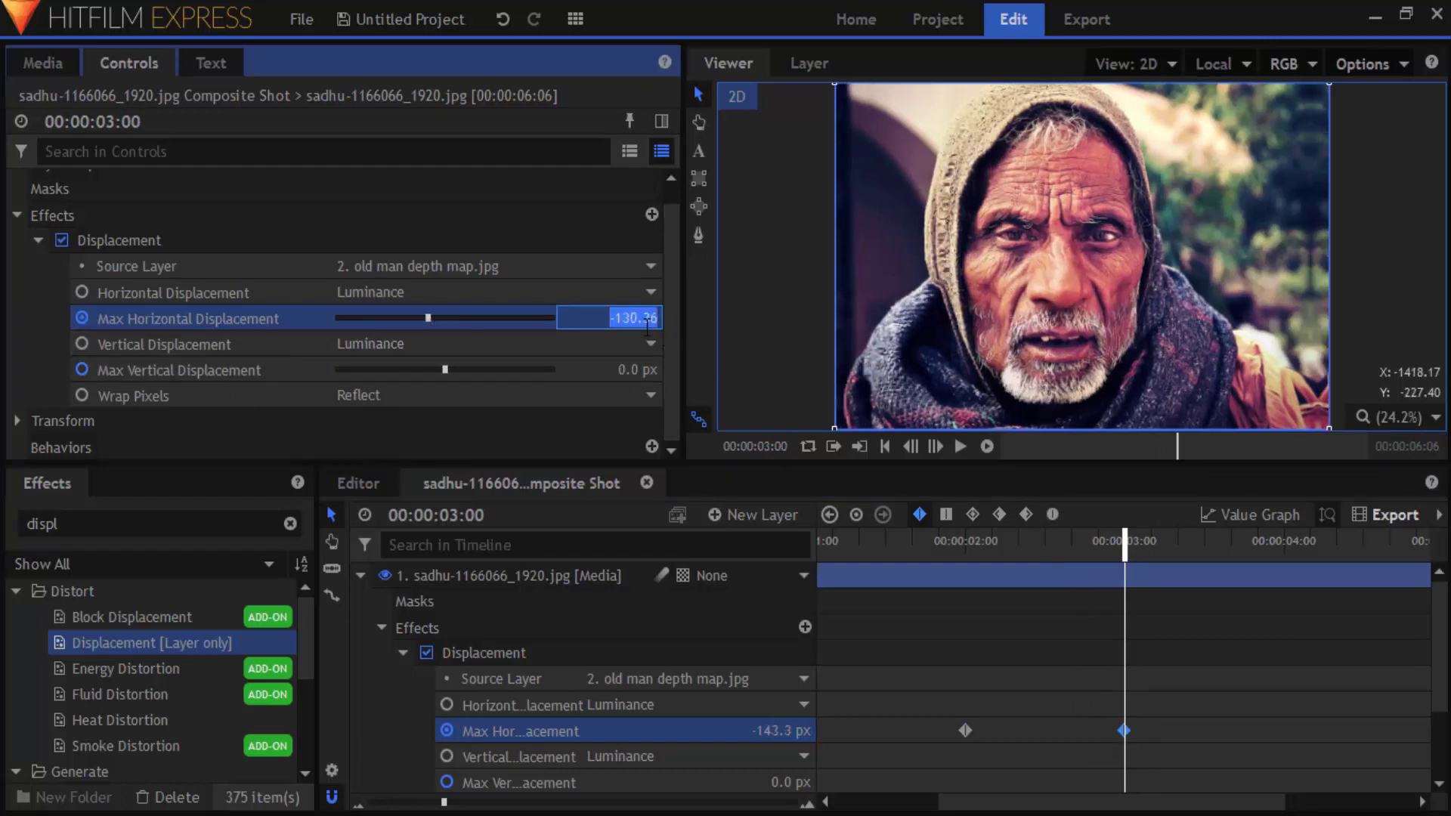
pyautogui.write('-114.3')
pyautogui.click(1174, 644)
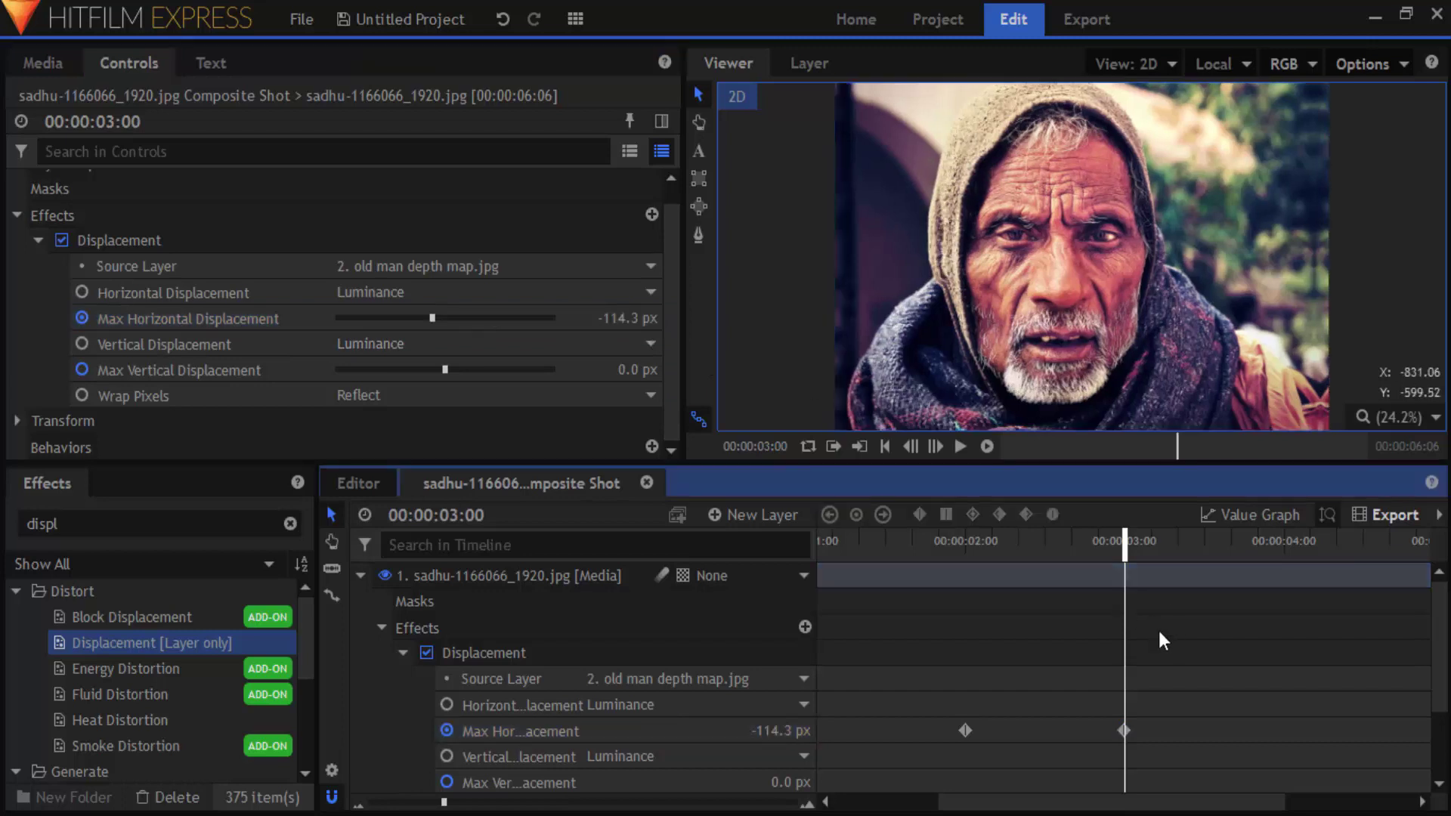
# - Return to the 00:00:01:00 keyframe and reduce Max Horizontal Displacement to 93.4 px
pyautogui.moveTo(1126, 540); pyautogui.dragTo(986, 557)
pyautogui.click(999, 580)
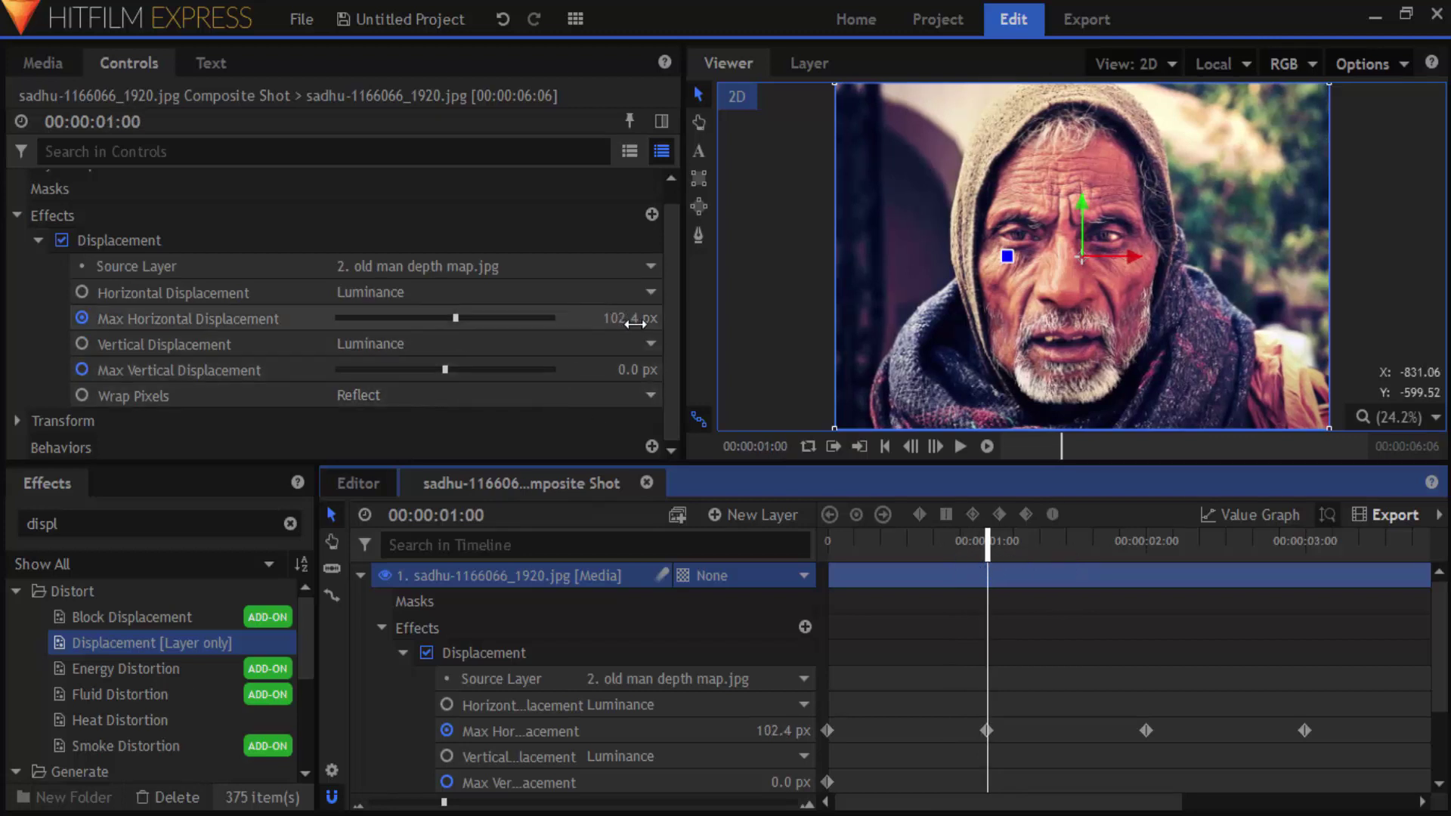
pyautogui.moveTo(618, 319); pyautogui.dragTo(612, 320)
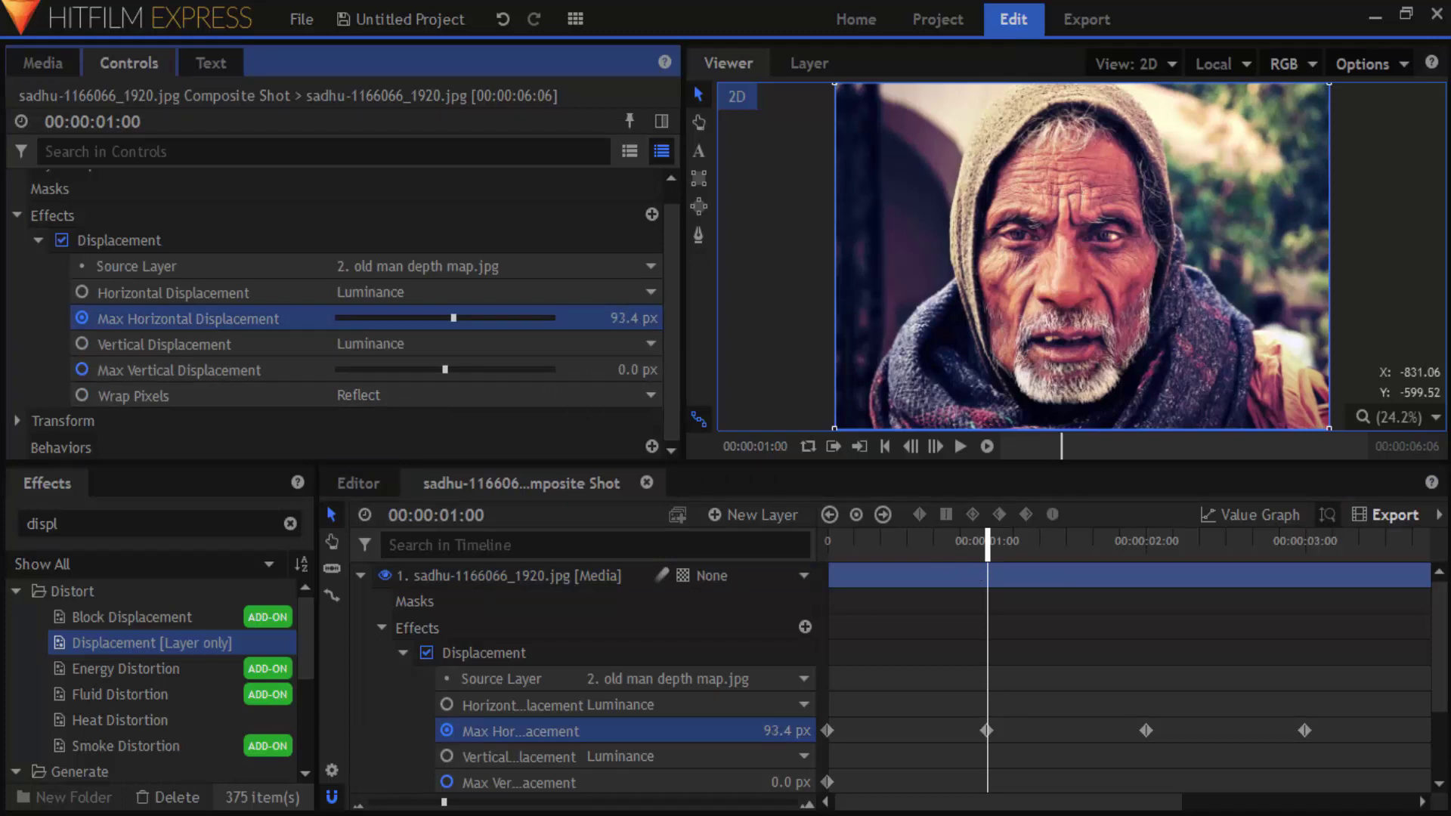
# - Play the composite shot from the beginning past the three-second keyframe to preview the horizontal displacement animation
pyautogui.moveTo(973, 541); pyautogui.dragTo(831, 546)
pyautogui.press('space')
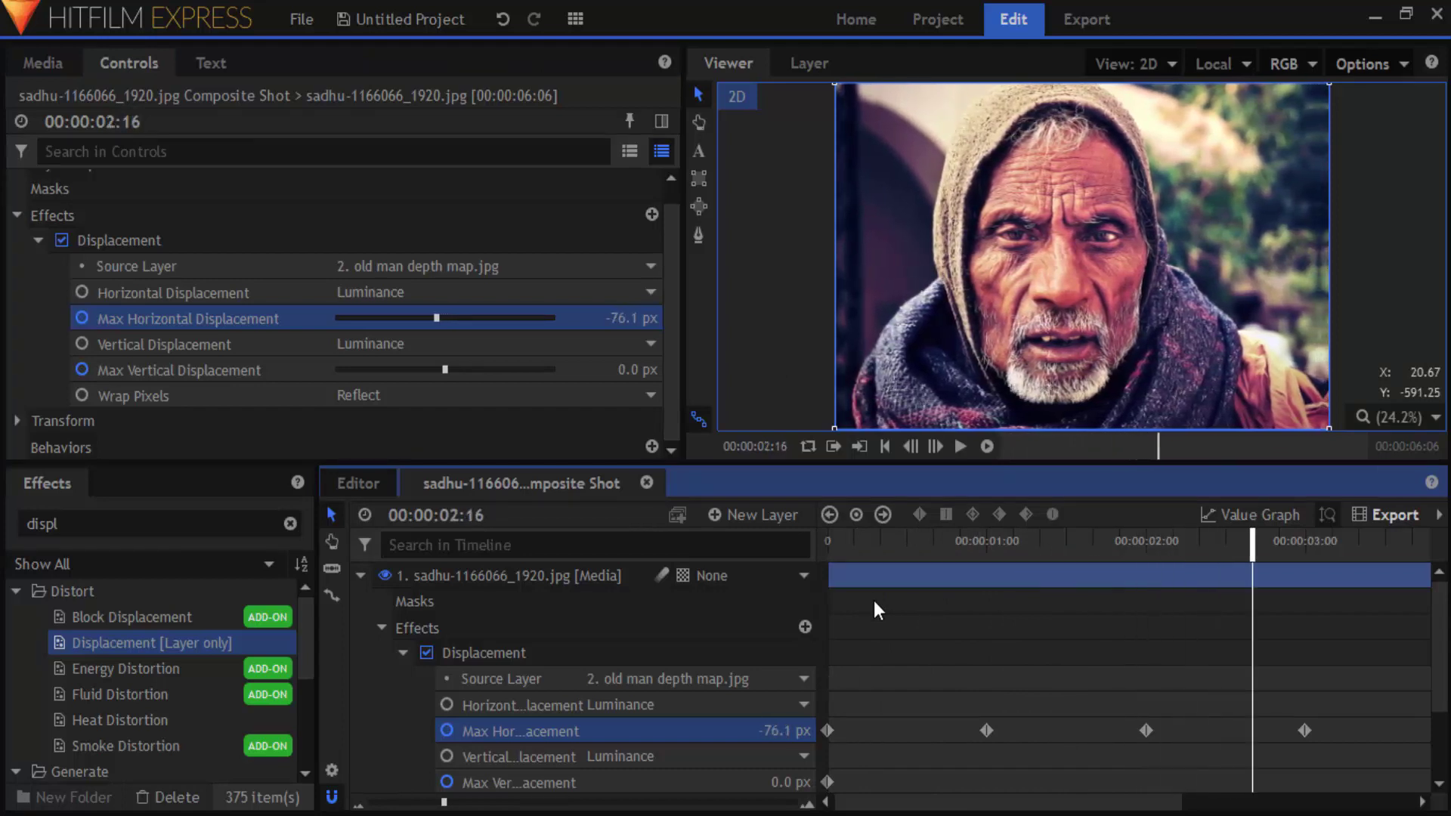
pyautogui.press('space')
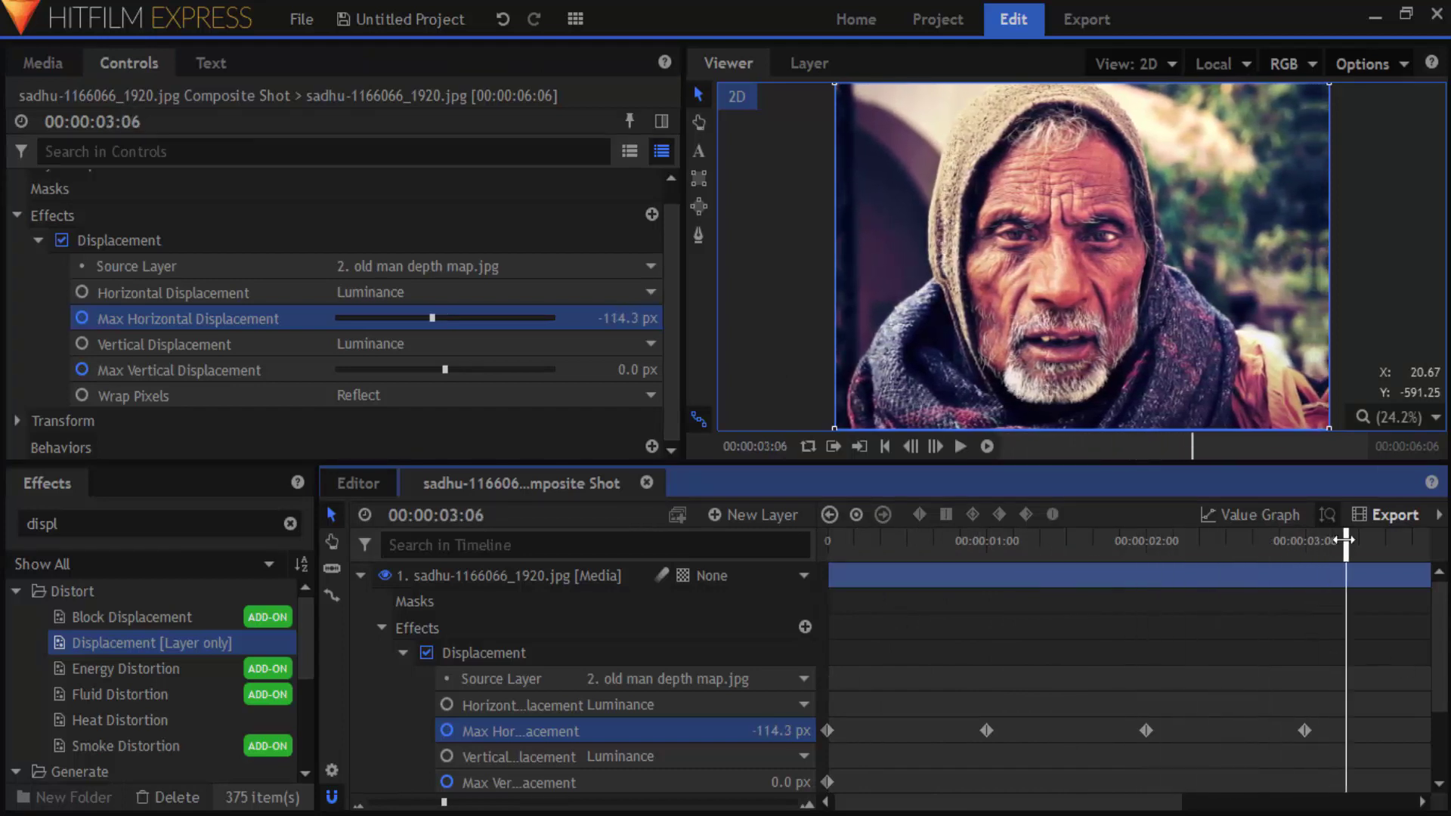
pyautogui.hscroll(5, 1062, 668)
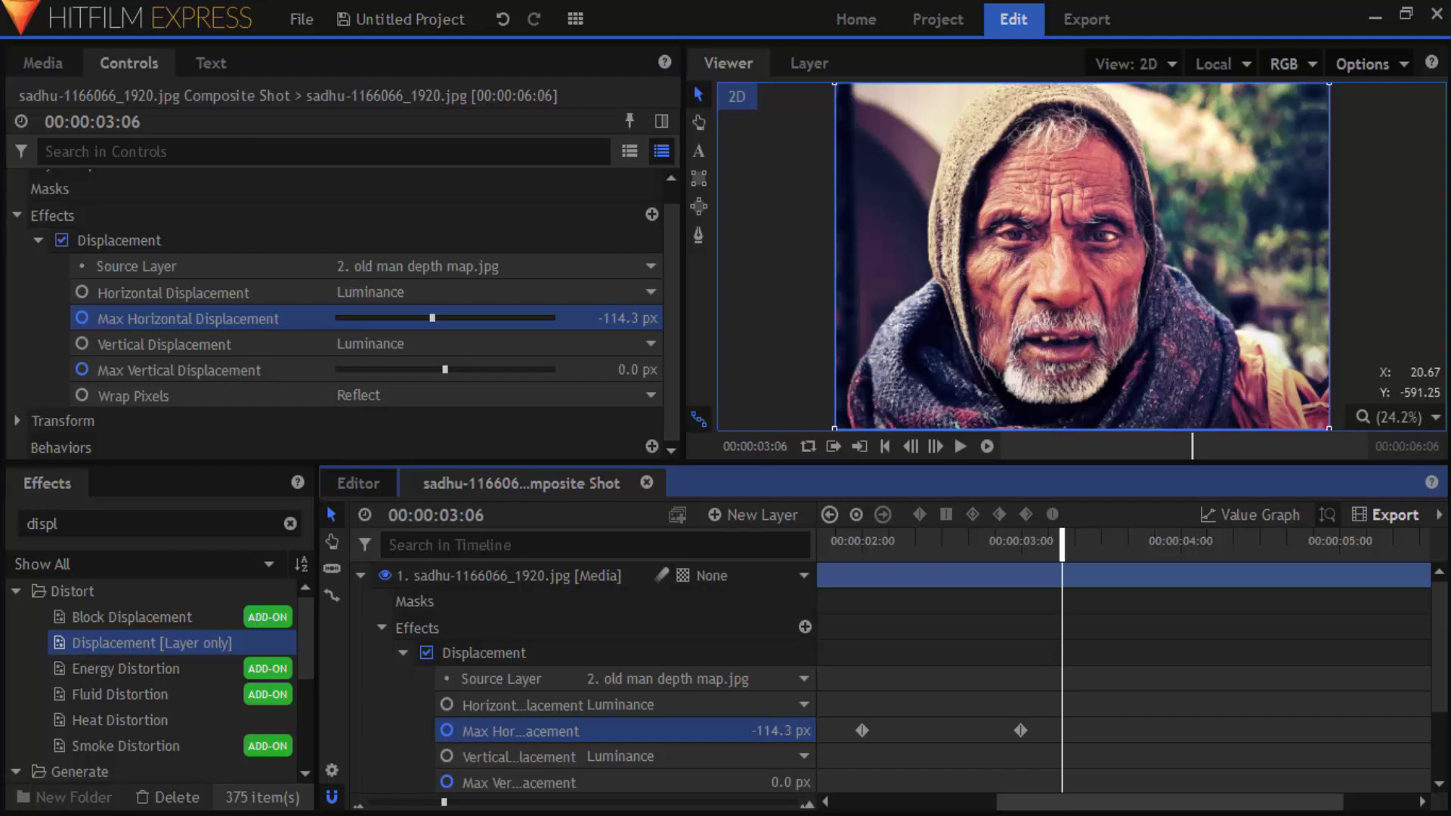
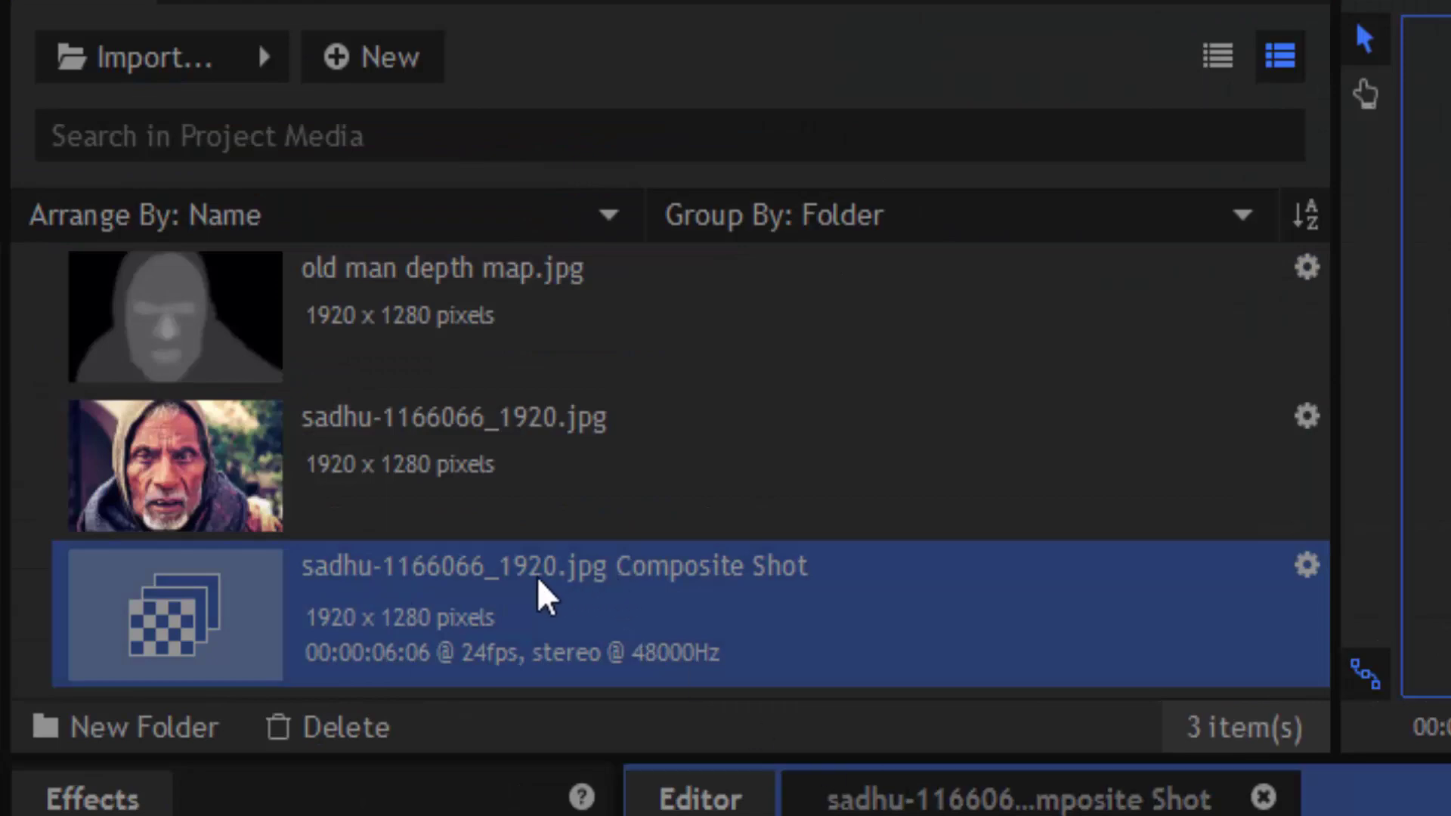
# - Place the sadhu-1166066_1920.jpg composite shot at the start of the Editor timeline and trim its end to 00:00:04:00
pyautogui.moveTo(544, 597); pyautogui.dragTo(510, 392)
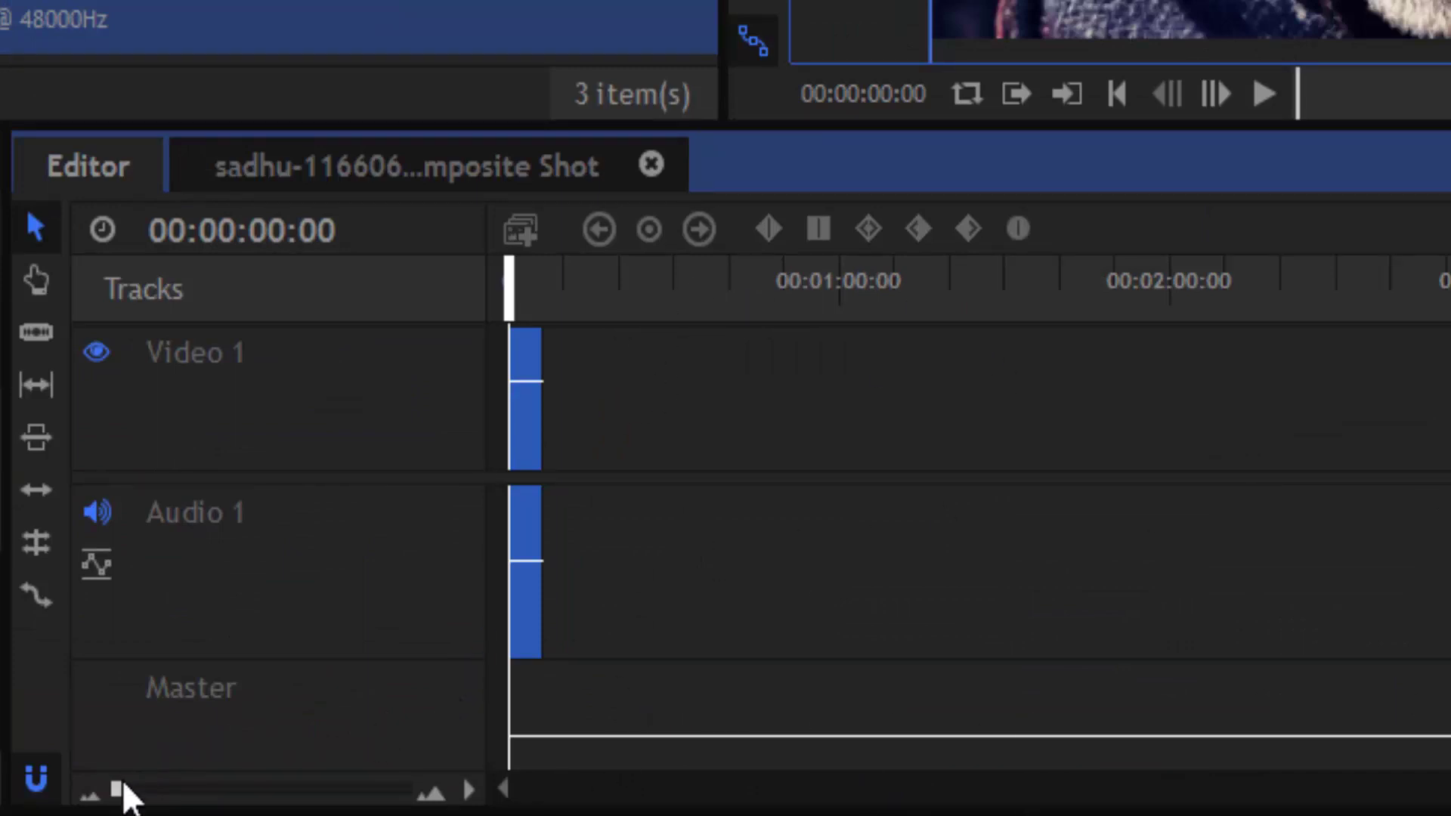
pyautogui.moveTo(117, 795); pyautogui.dragTo(154, 805)
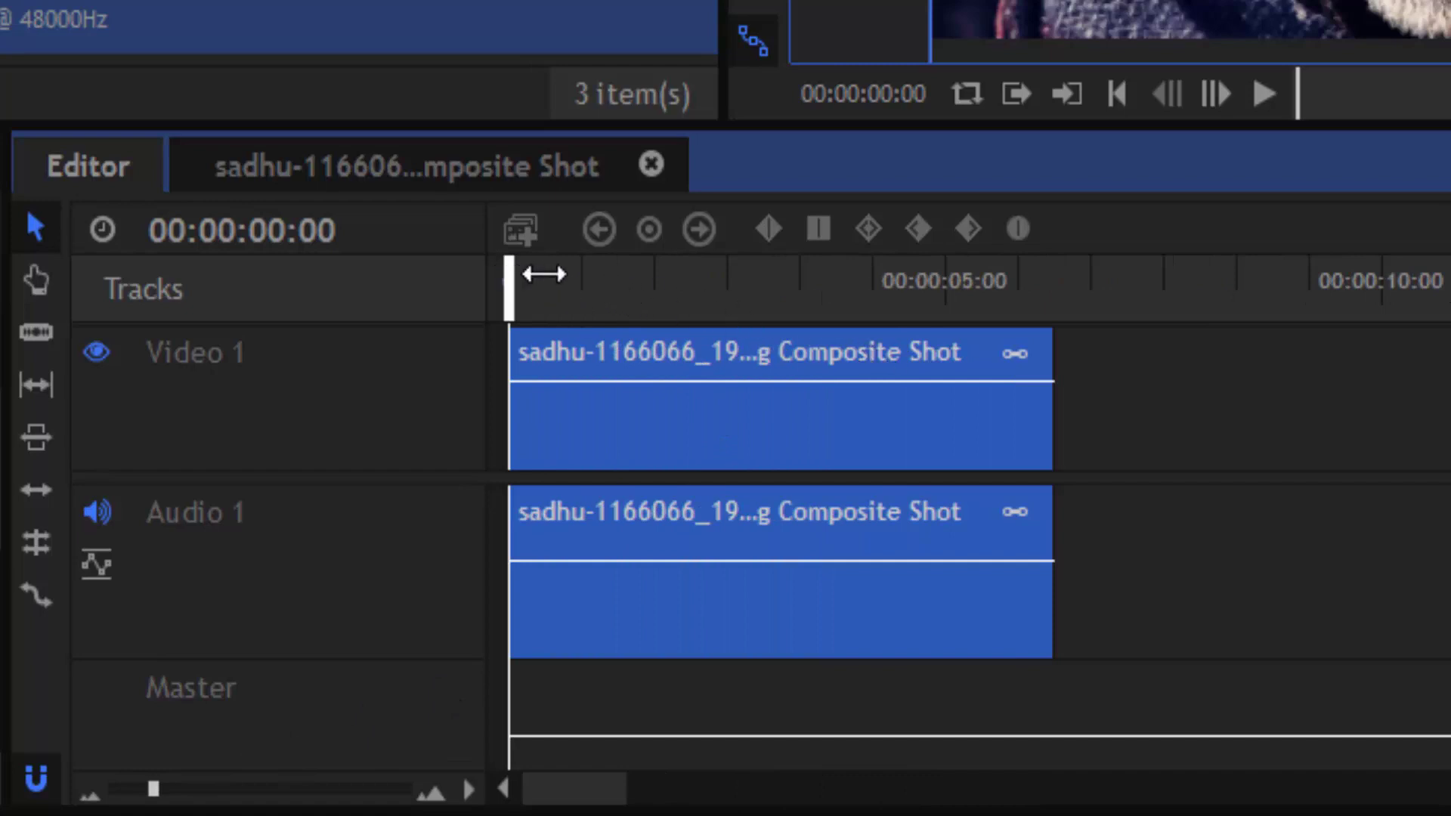
pyautogui.moveTo(543, 274); pyautogui.dragTo(856, 317)
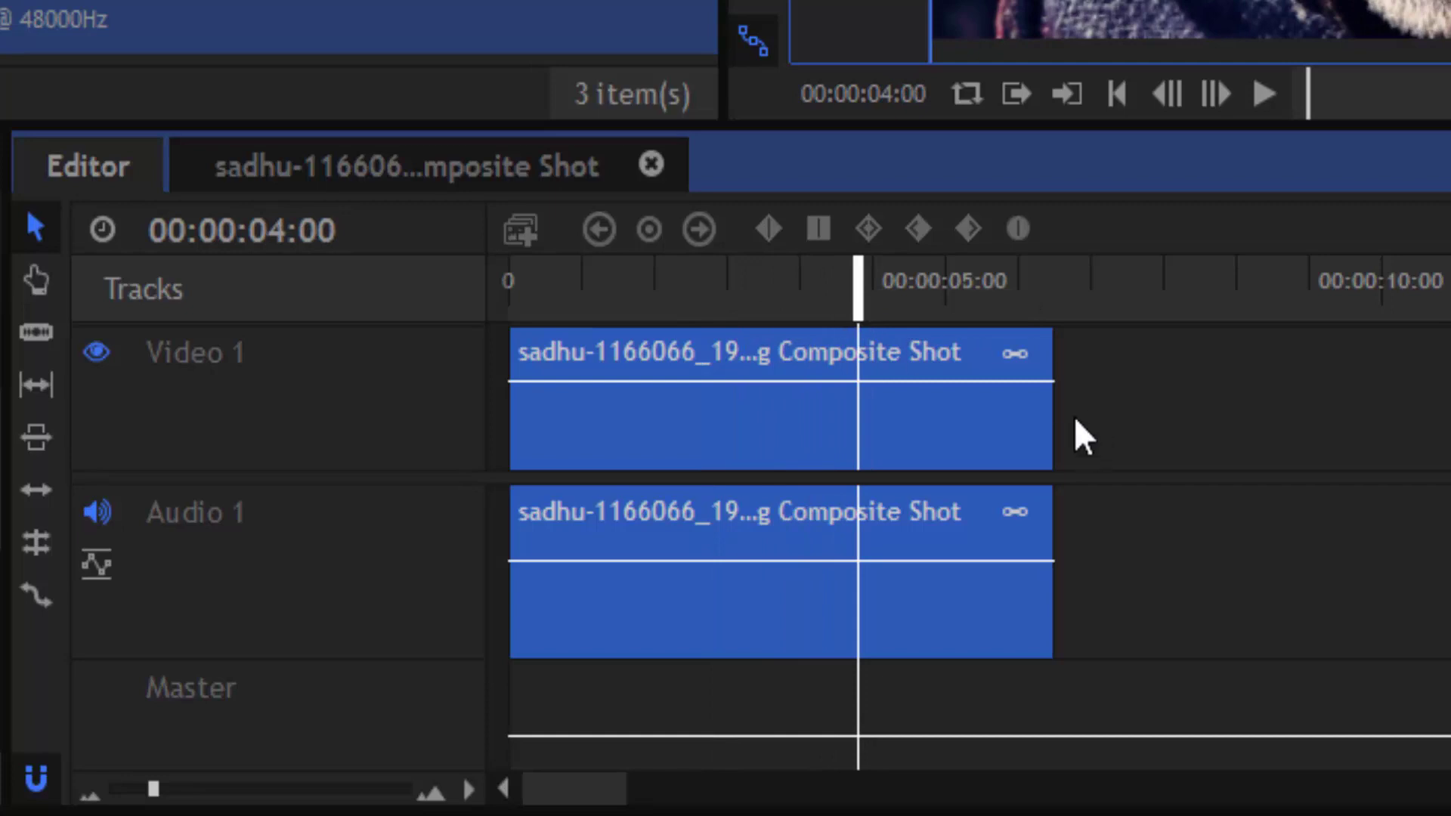
pyautogui.moveTo(1057, 369); pyautogui.dragTo(859, 370)
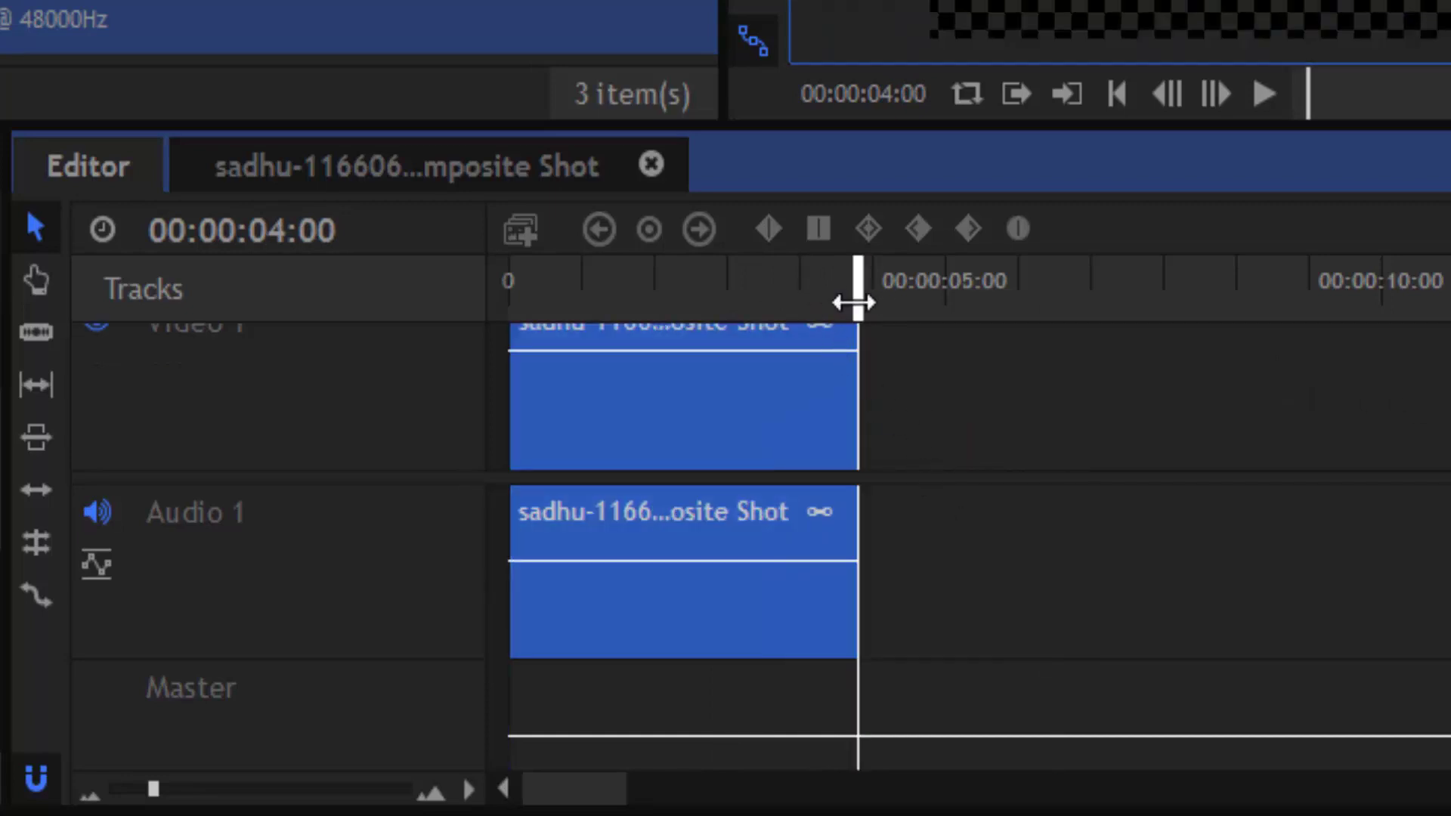
# - Play the trimmed clip from the beginning of the Editor timeline twice to review the displacement motion
pyautogui.moveTo(854, 302); pyautogui.dragTo(350, 302)
pyautogui.press('space')
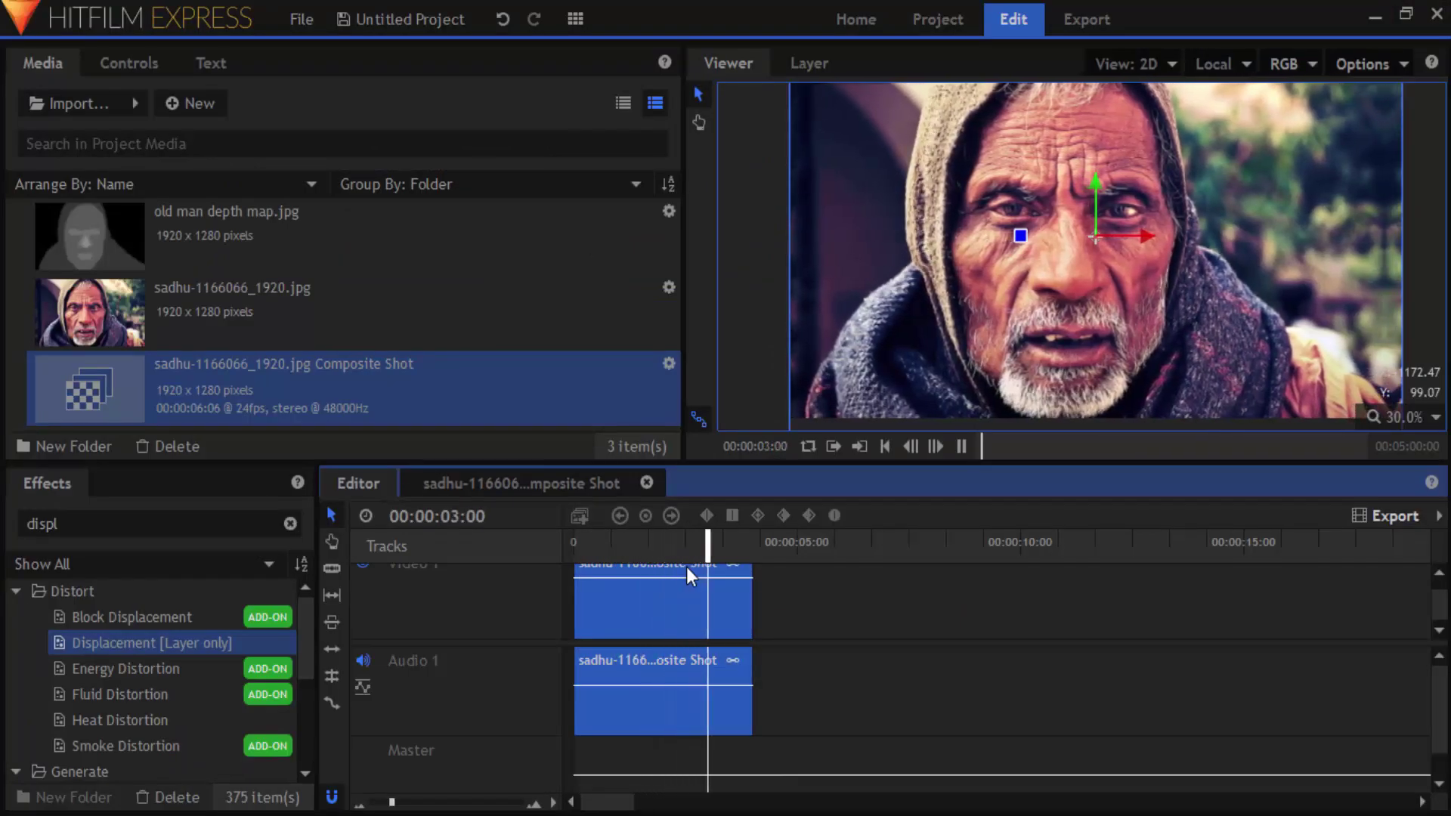
pyautogui.press('space')
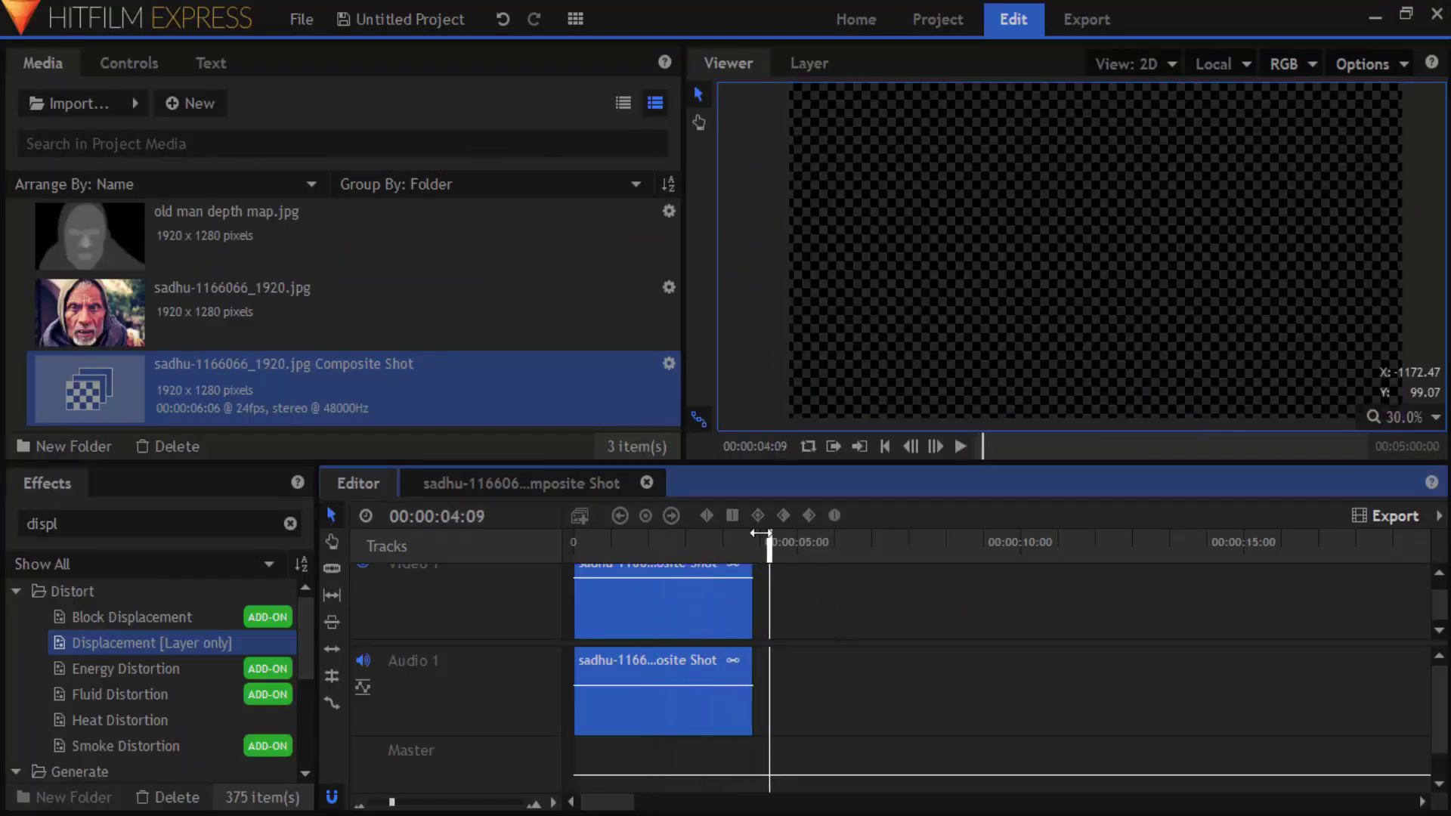
pyautogui.moveTo(760, 533); pyautogui.dragTo(572, 548)
pyautogui.press('space')
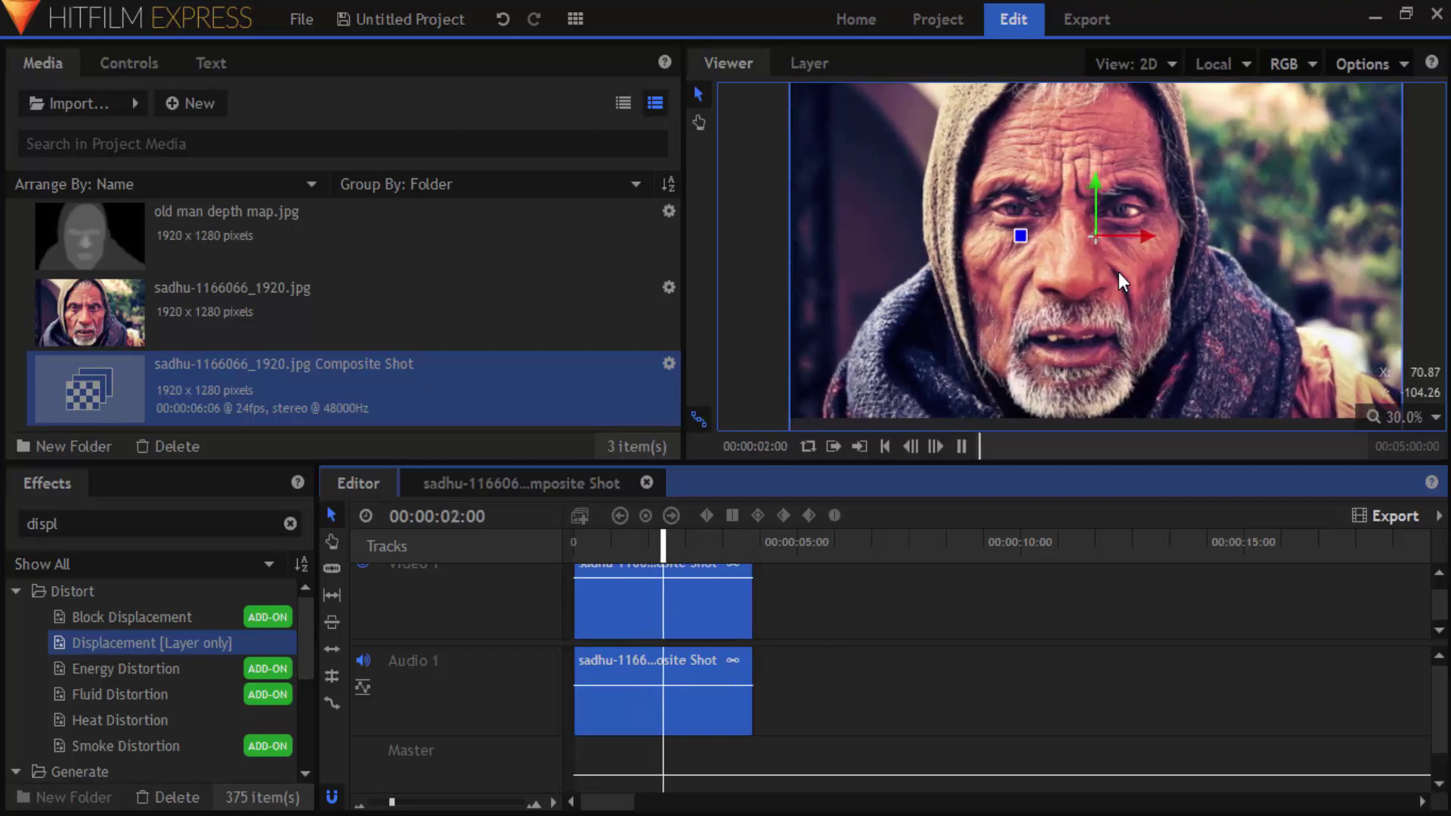
pyautogui.press('space')
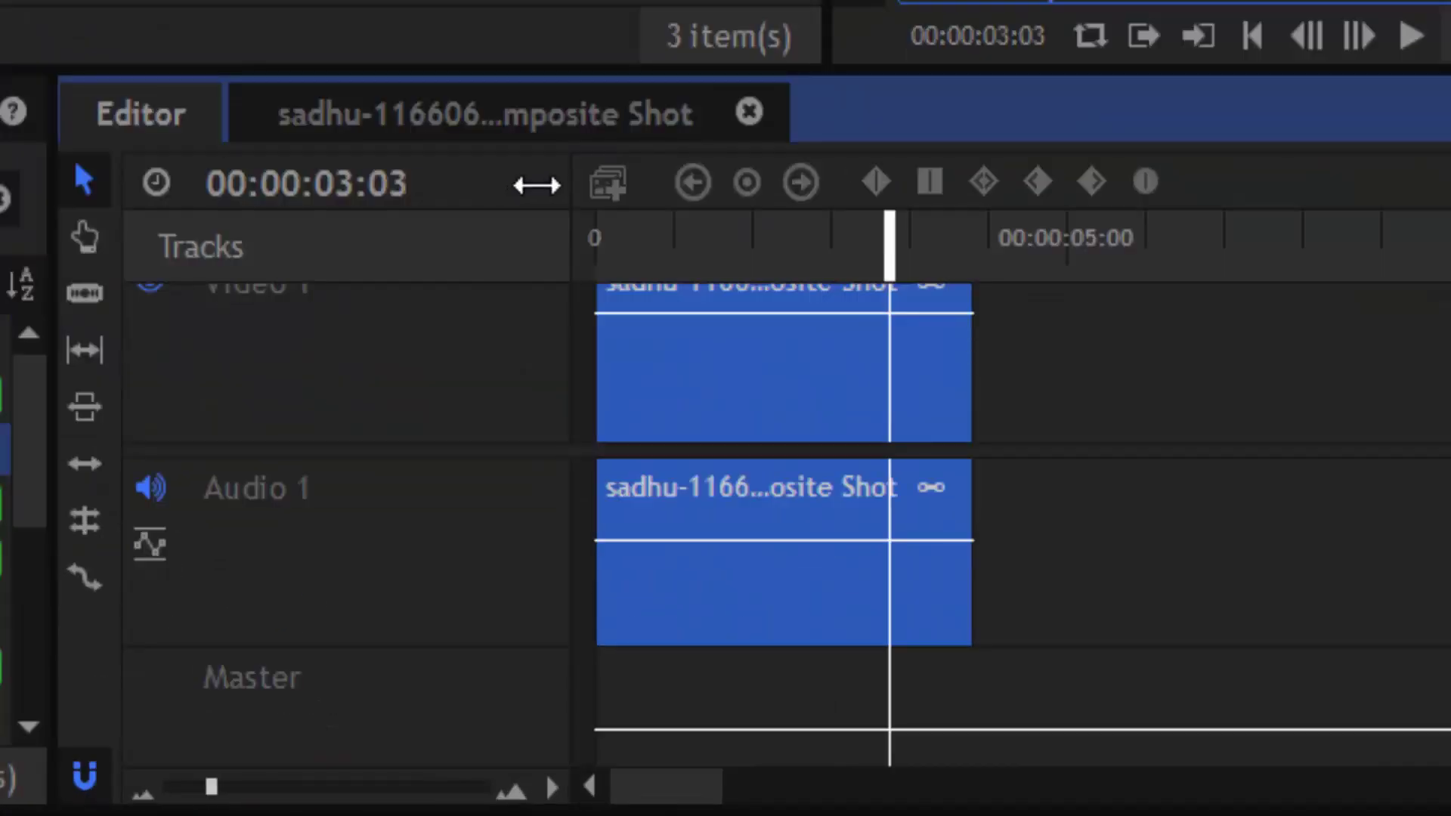
# - Reopen the composite shot's Displacement settings and change the Max Horizontal Displacement keyframe at 00:00:03:00 to about -101.3 px
pyautogui.click(596, 133)
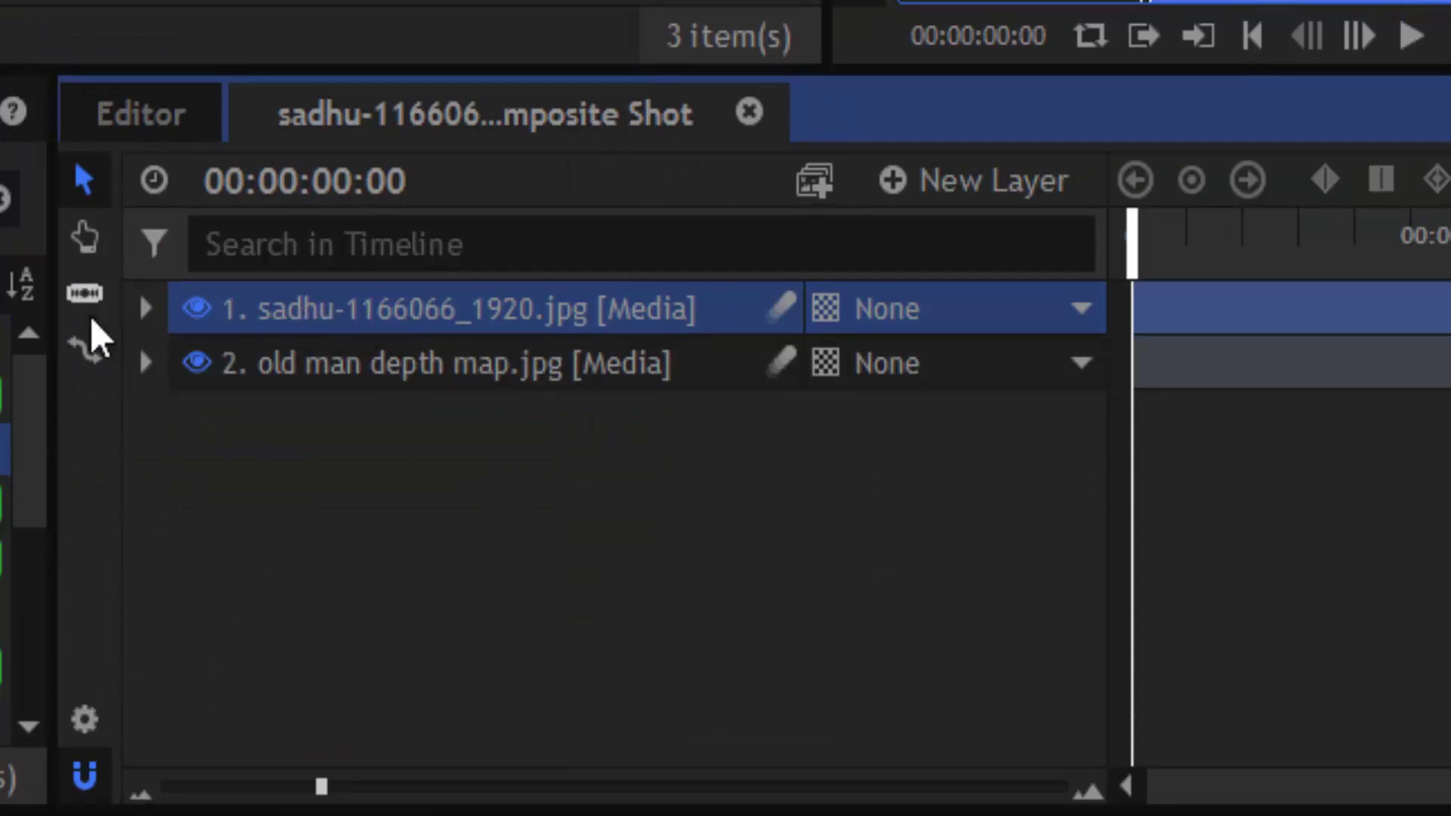
pyautogui.click(145, 308)
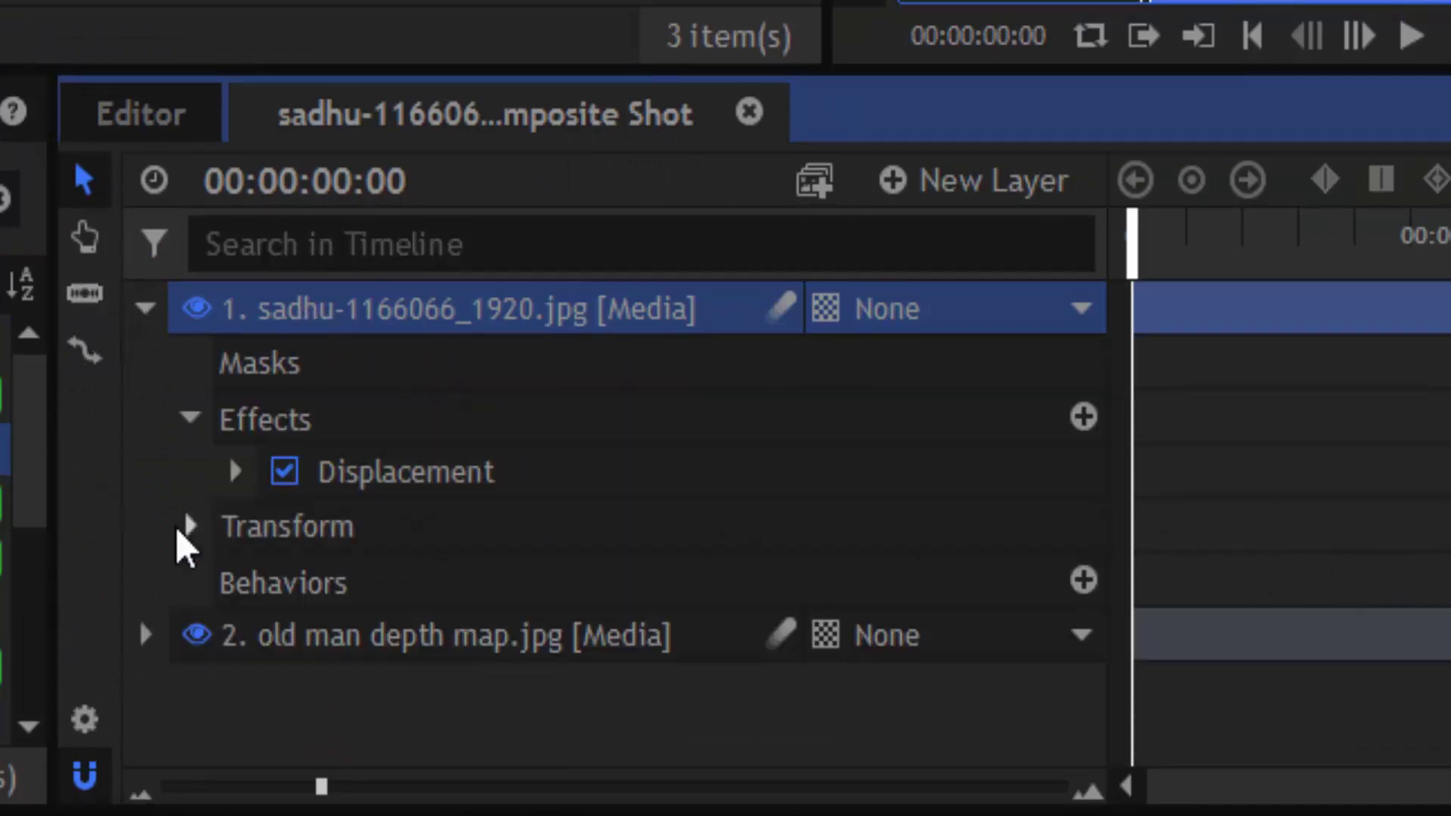
pyautogui.click(235, 472)
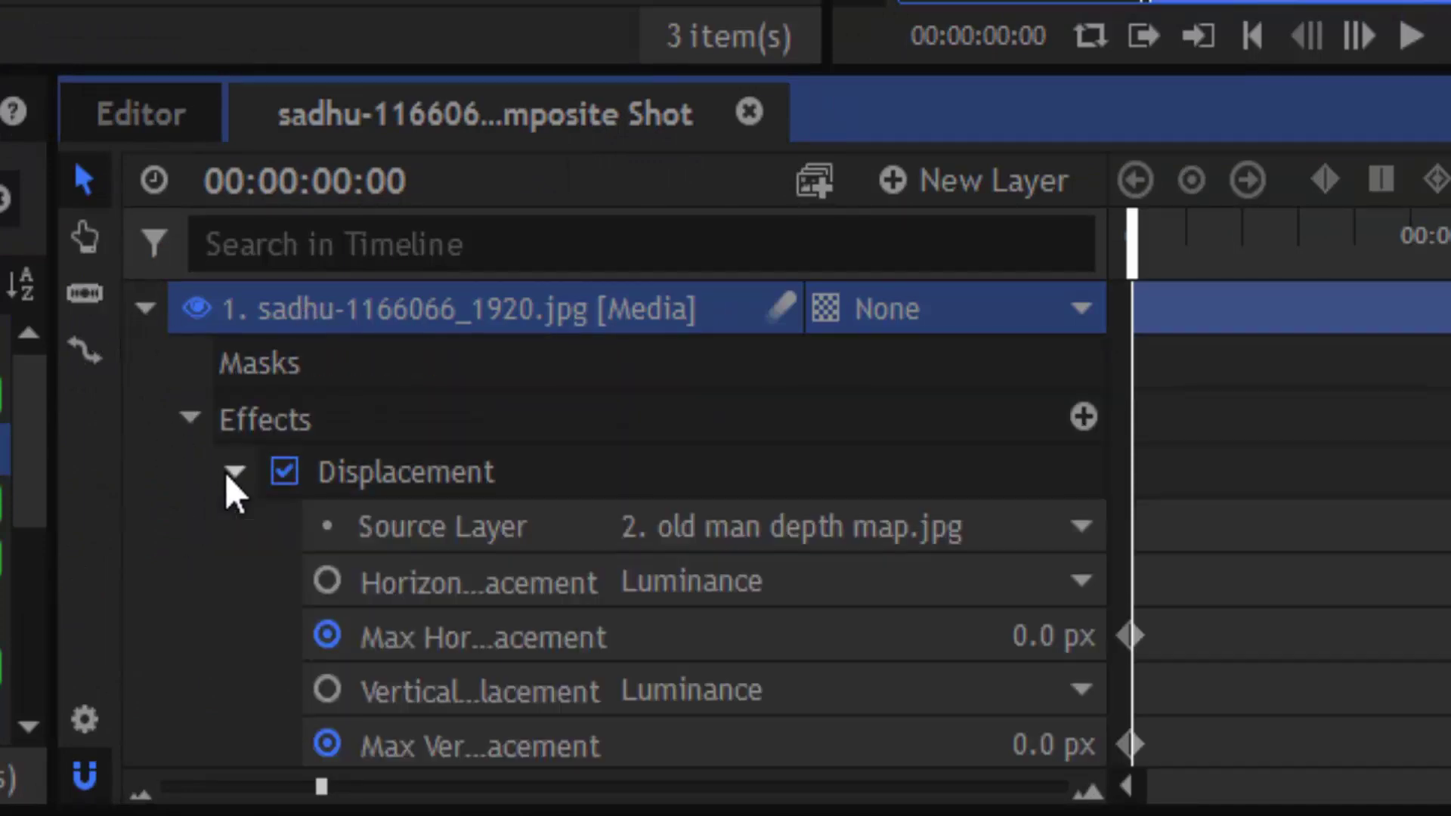
pyautogui.moveTo(1131, 242); pyautogui.dragTo(1450, 287)
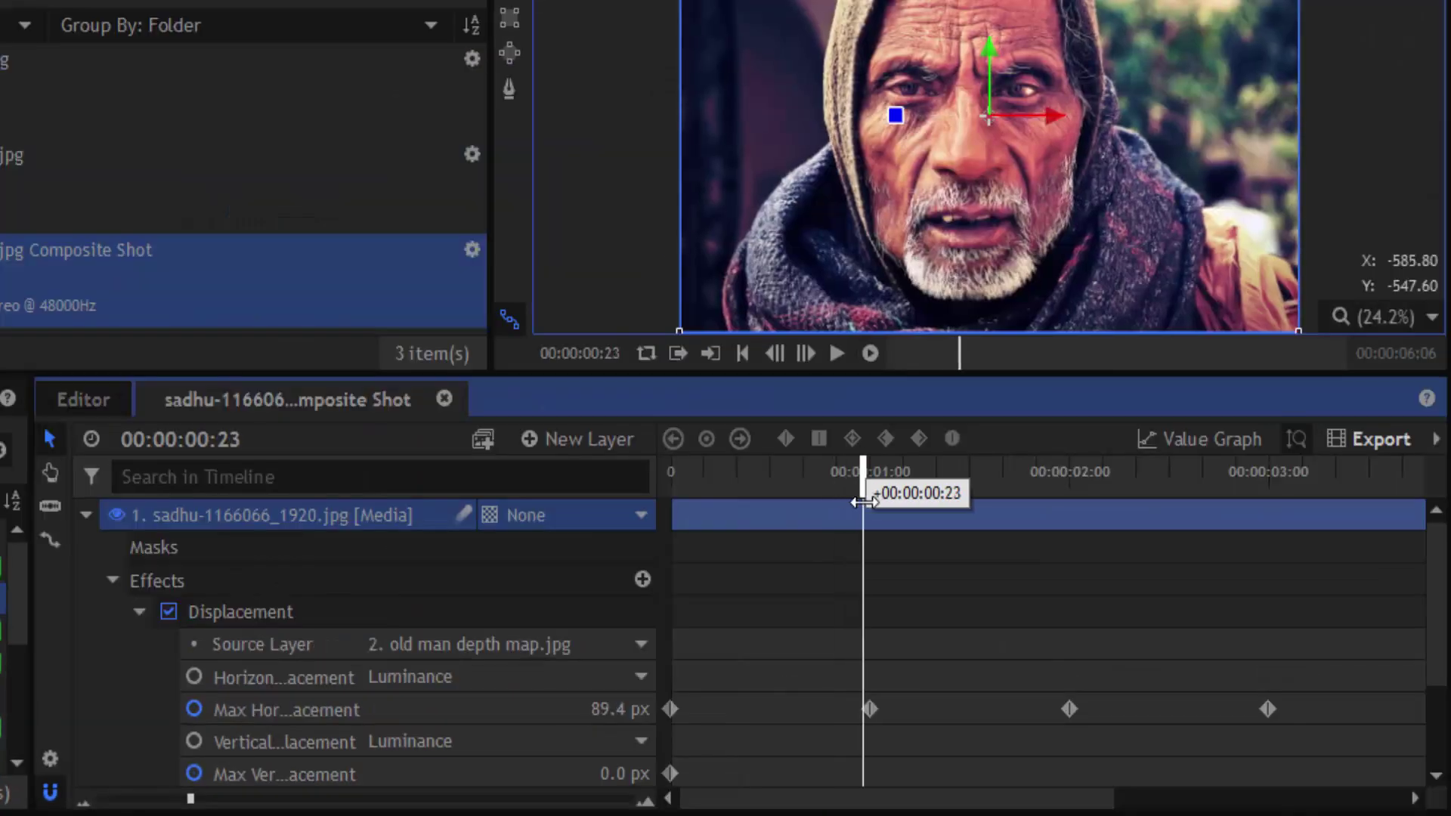
pyautogui.moveTo(862, 502); pyautogui.dragTo(1270, 538)
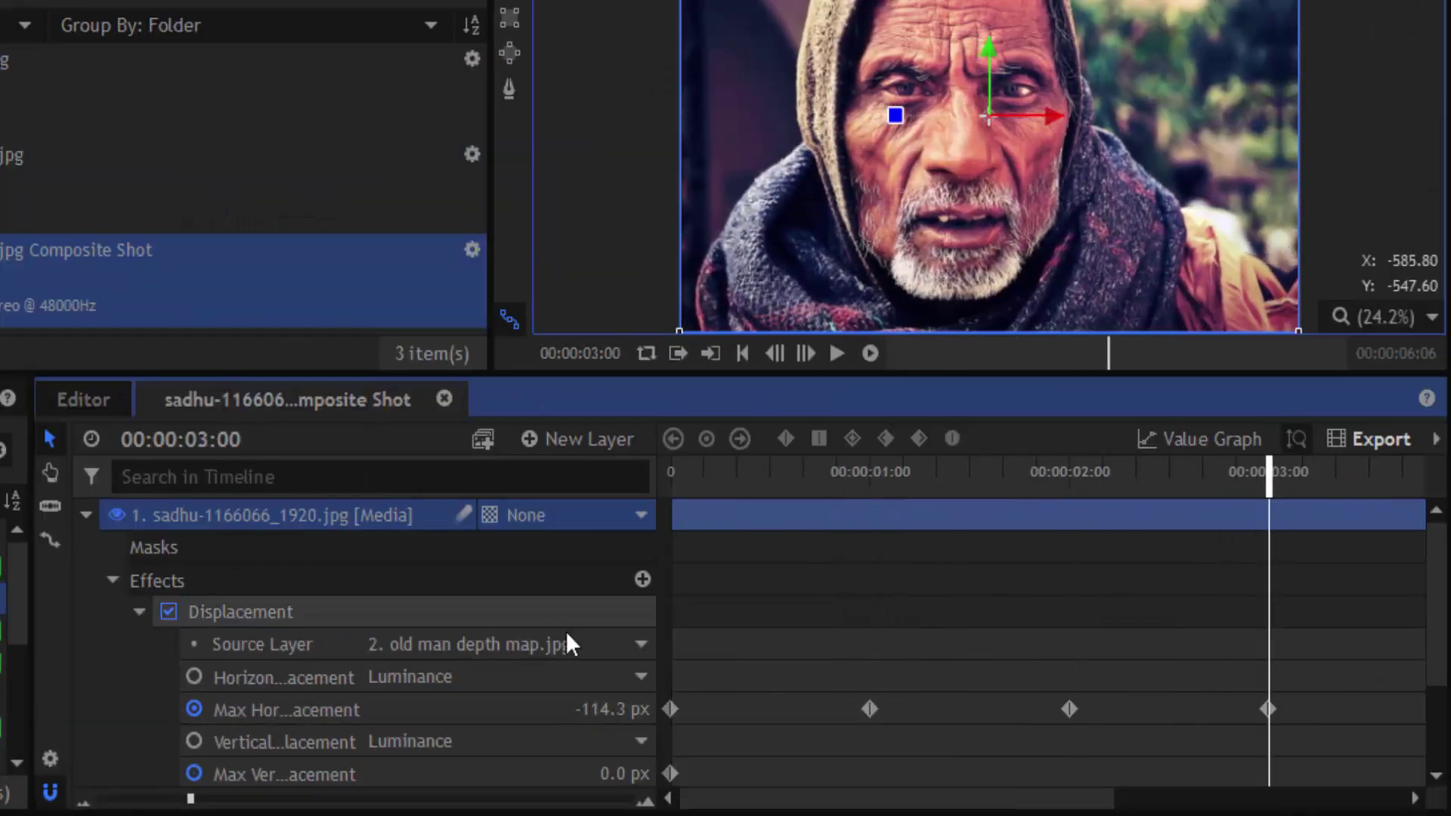
pyautogui.click(620, 709)
pyautogui.scroll(5, 645, 722)
pyautogui.scroll(6, 645, 722)
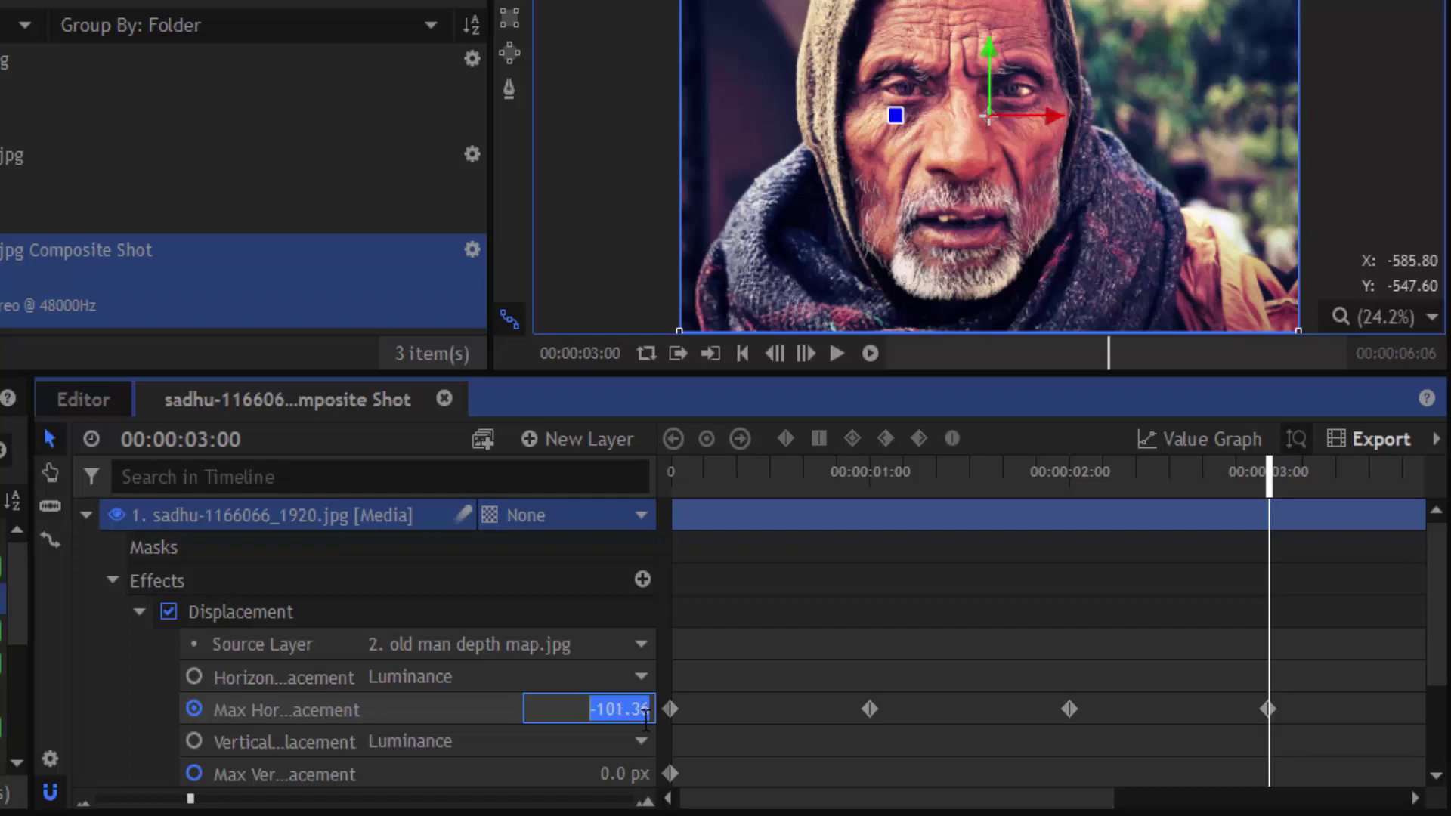
pyautogui.press('Return')
# - Play the composite shot from the beginning to the four-second keyframe to check the reduced displacement
pyautogui.moveTo(1268, 538); pyautogui.dragTo(739, 557)
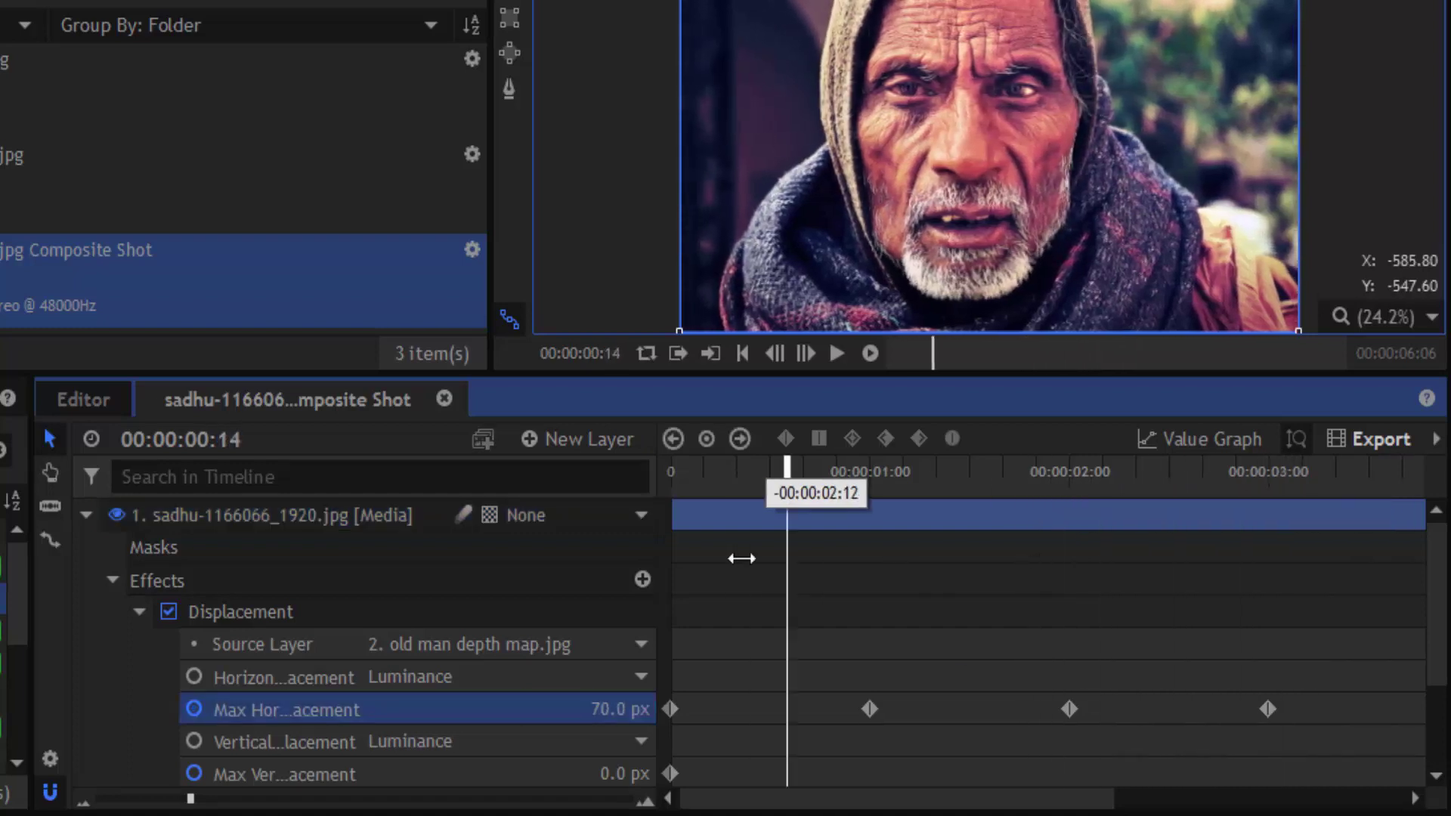
pyautogui.press('space')
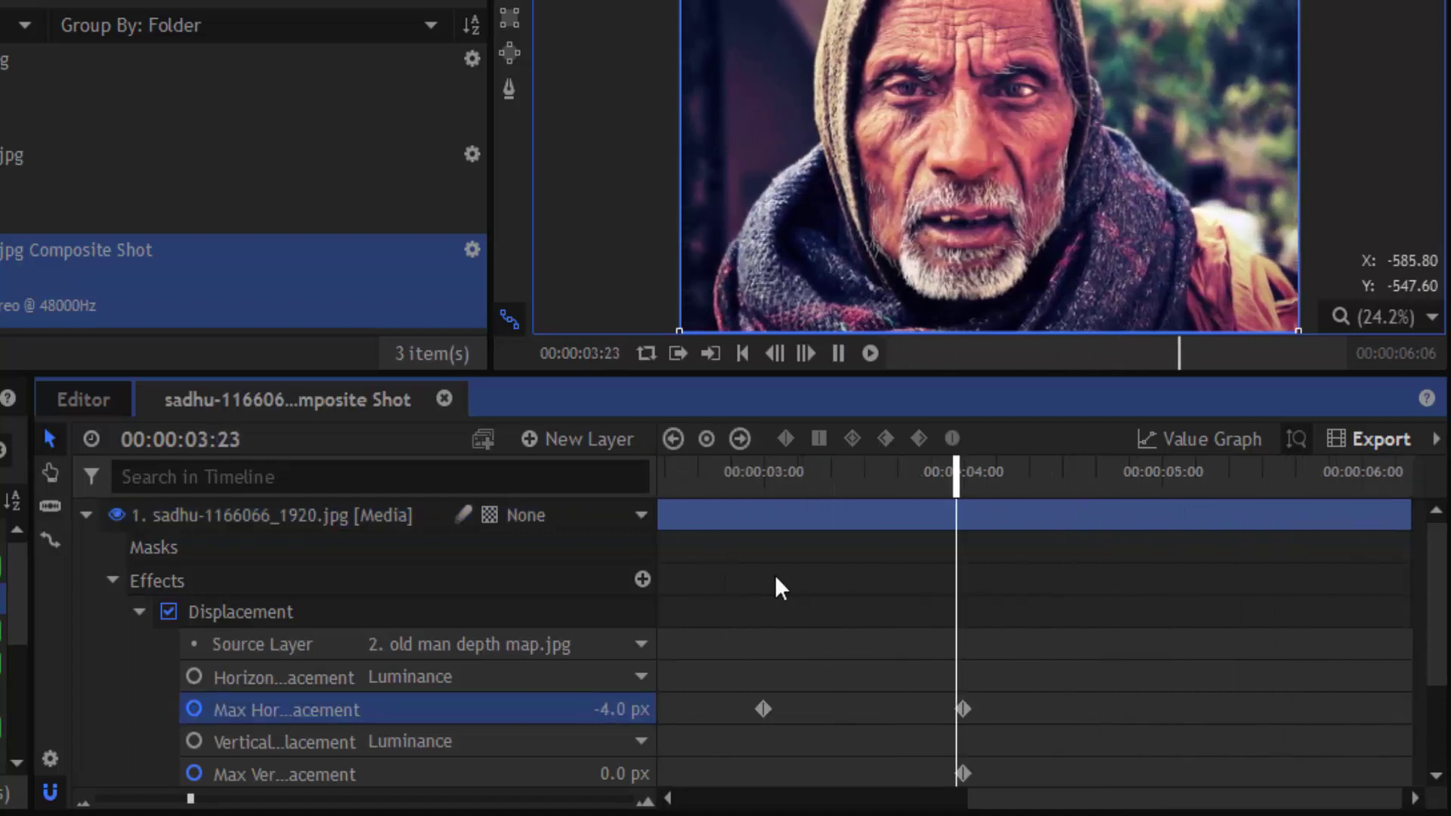
pyautogui.press('space')
# - Return to the Editor timeline and replay the clip from the beginning to check the revised animation
pyautogui.click(98, 401)
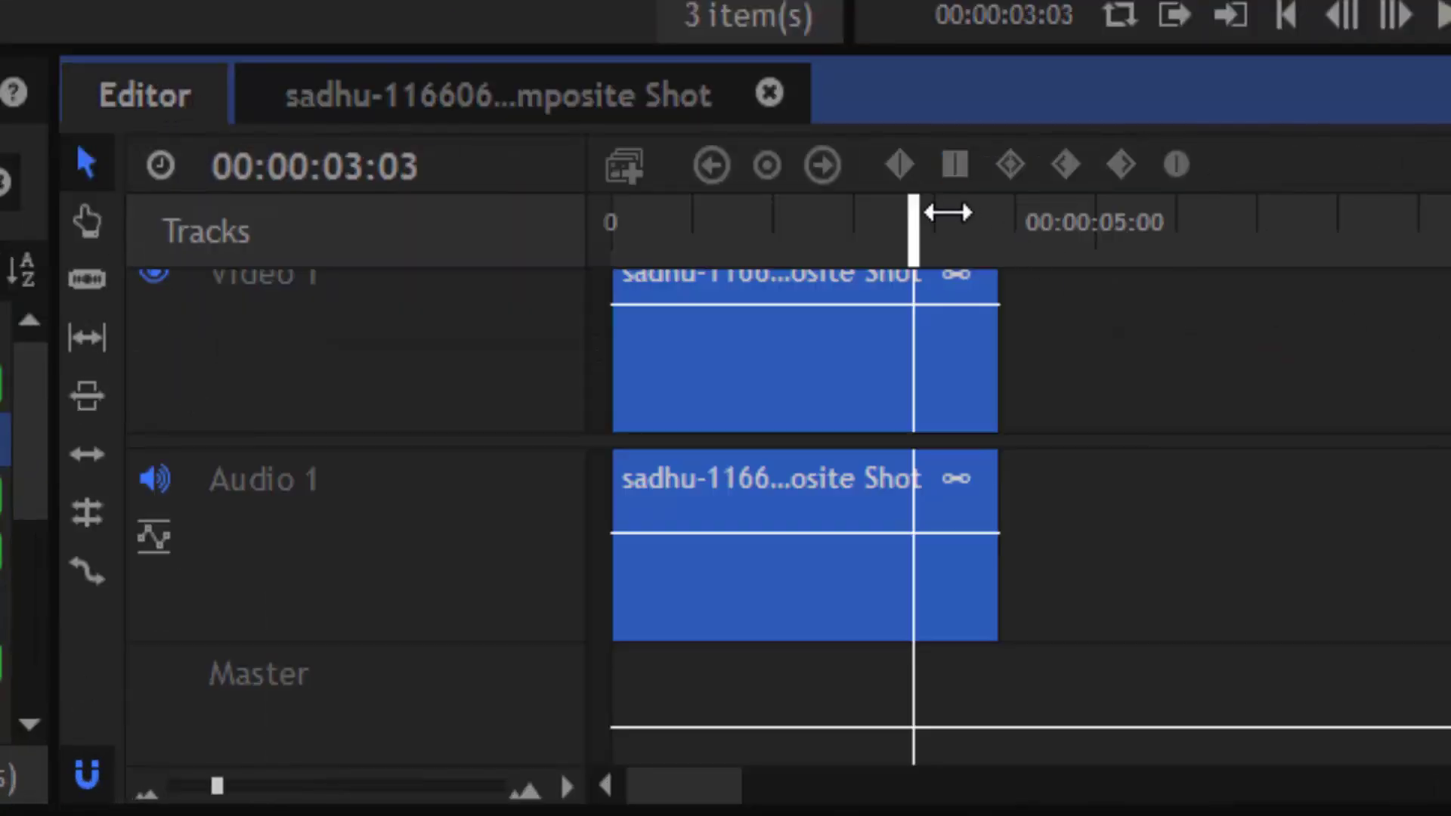
pyautogui.moveTo(948, 213); pyautogui.dragTo(431, 233)
pyautogui.press('space')
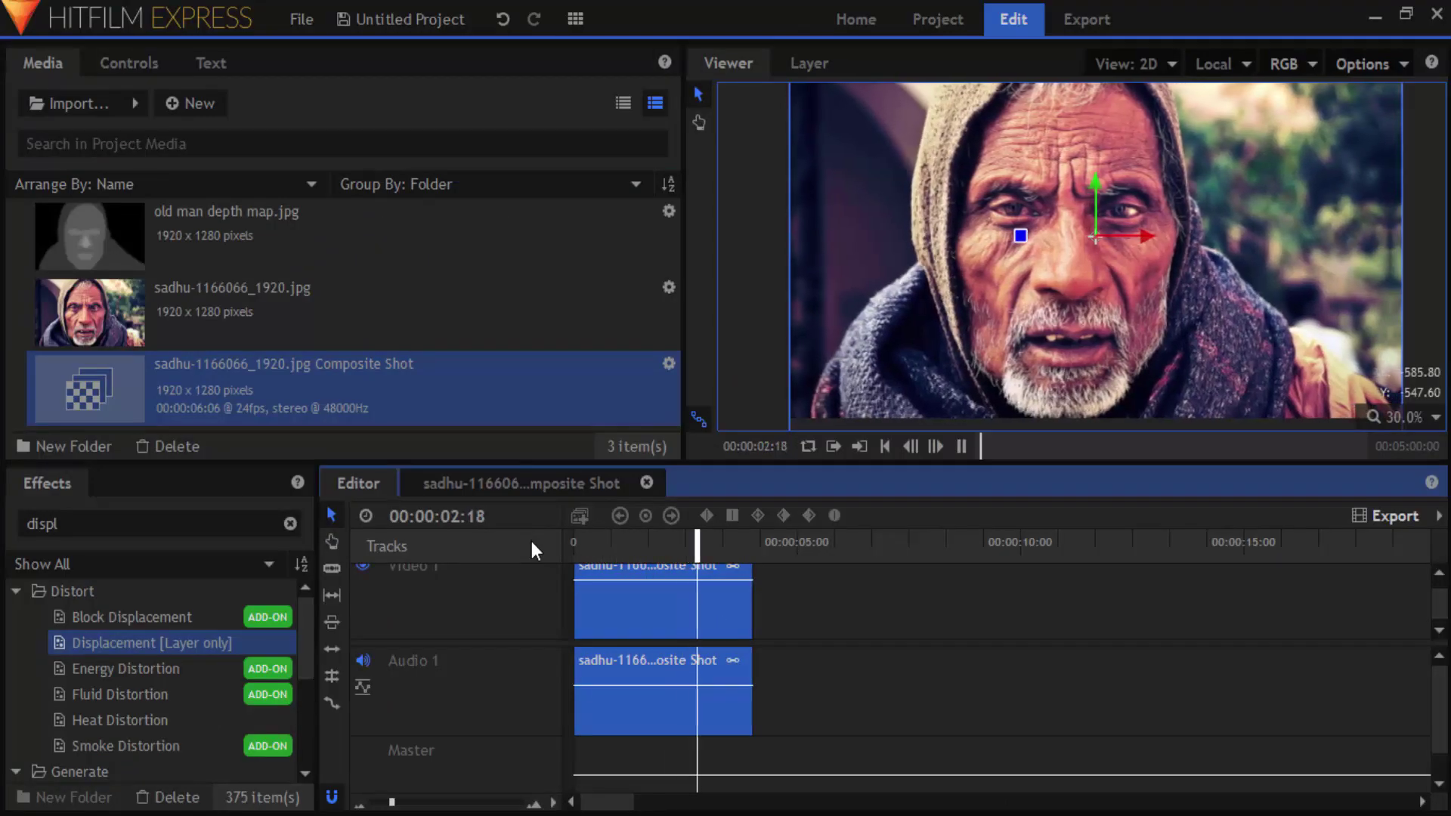
pyautogui.press('space')
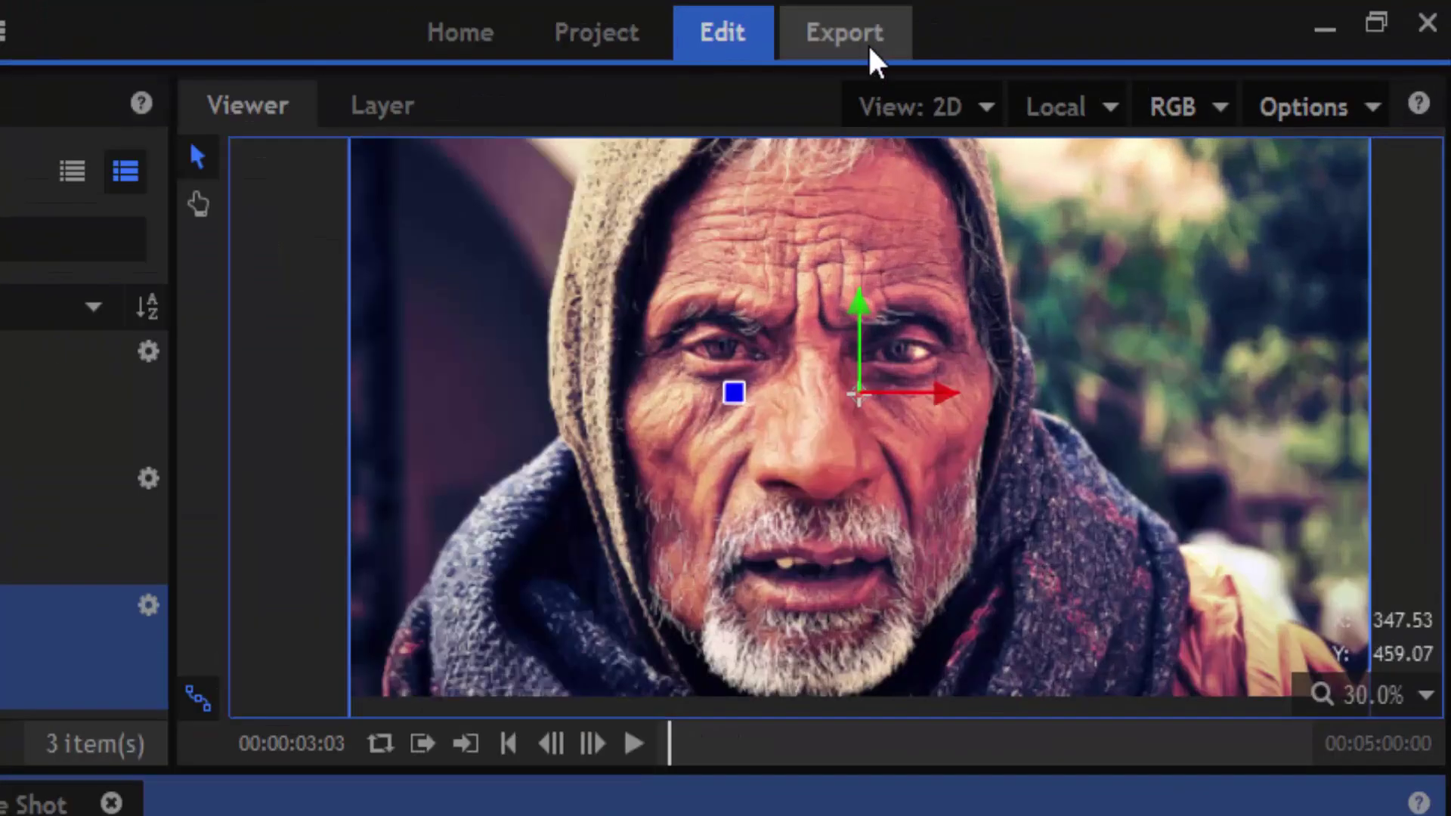
# - Add the Editor timeline to the export queue, limiting the exported range to its contents
pyautogui.click(865, 59)
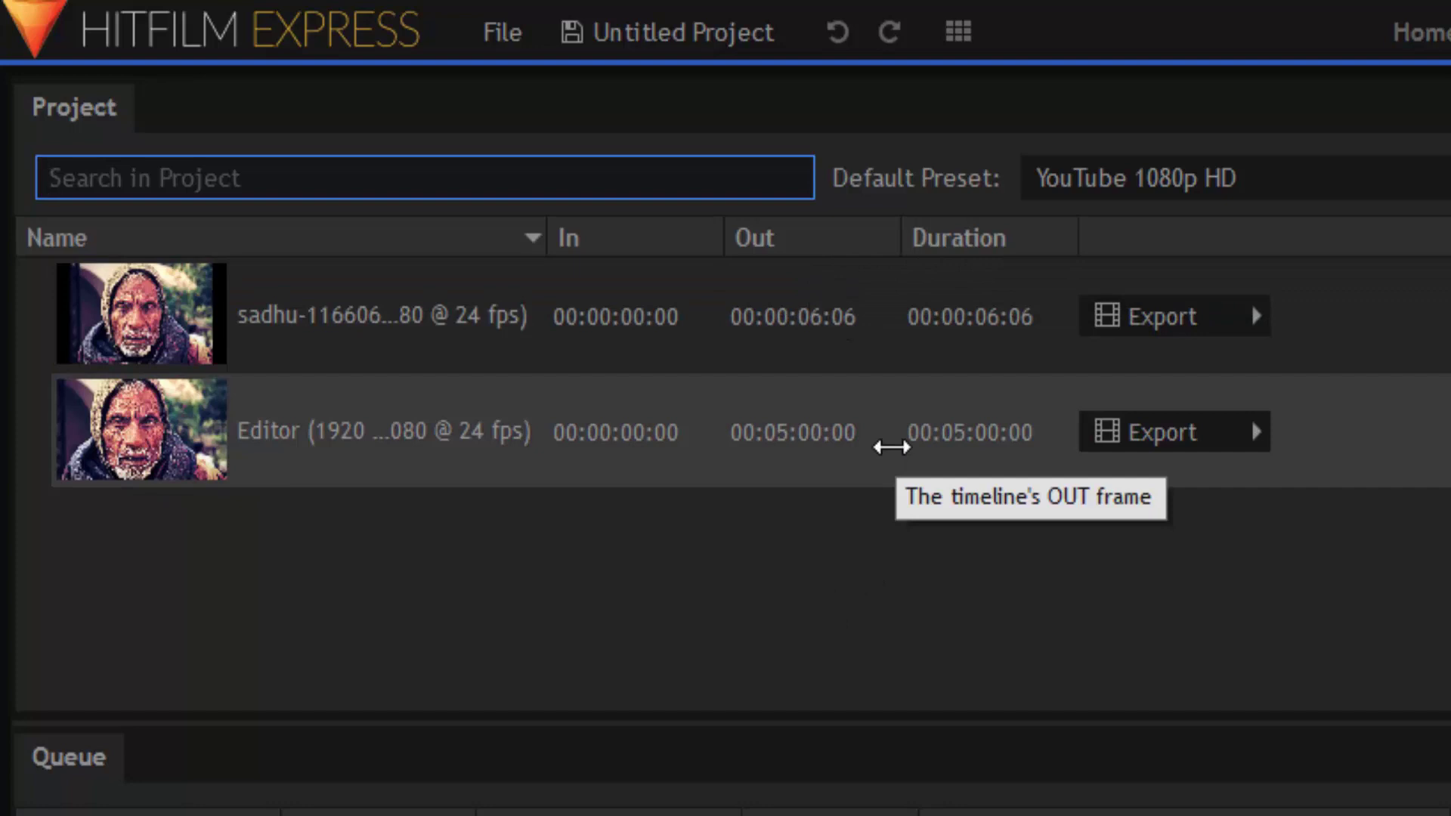
pyautogui.click(1204, 445)
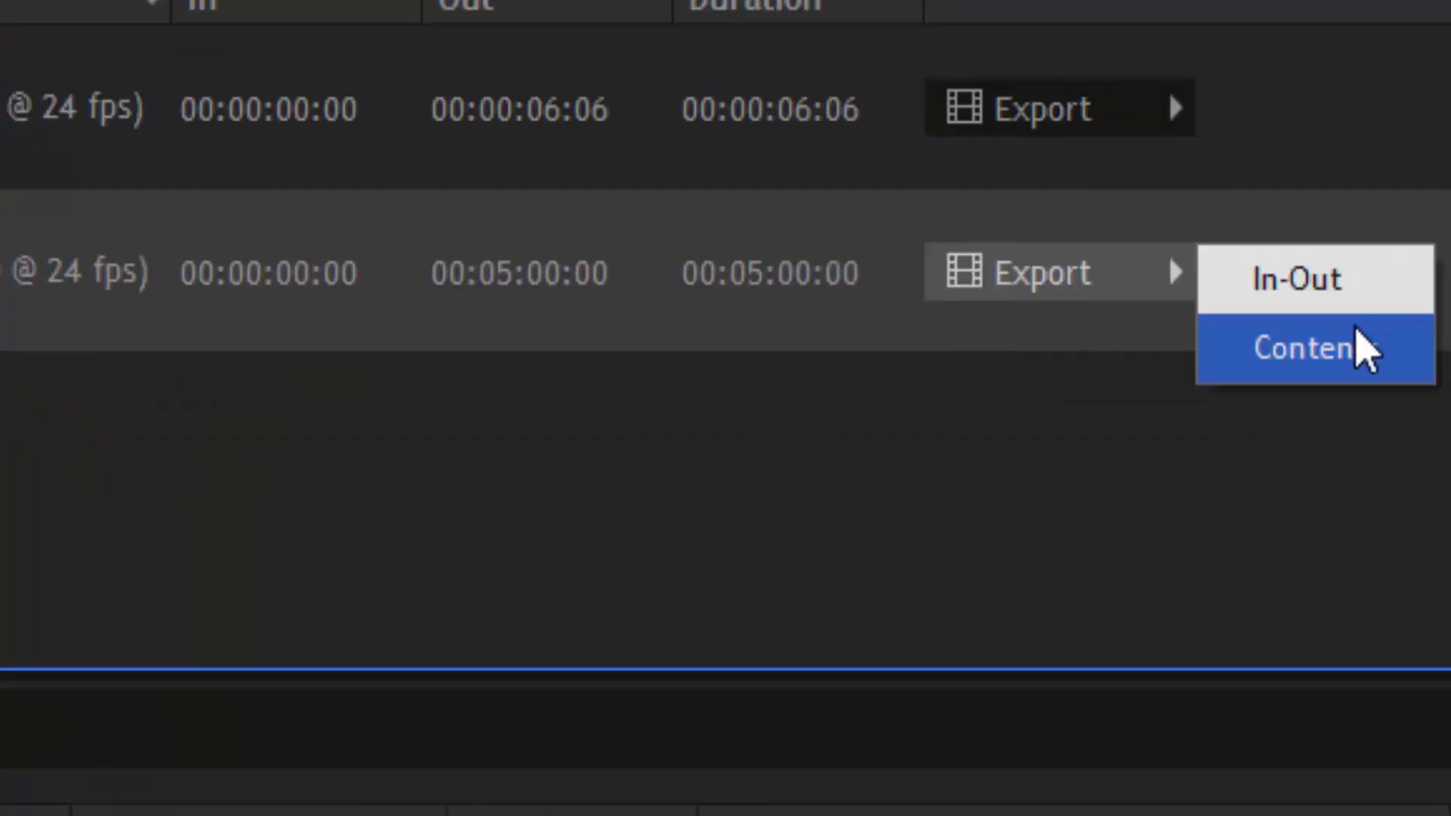
pyautogui.click(1356, 333)
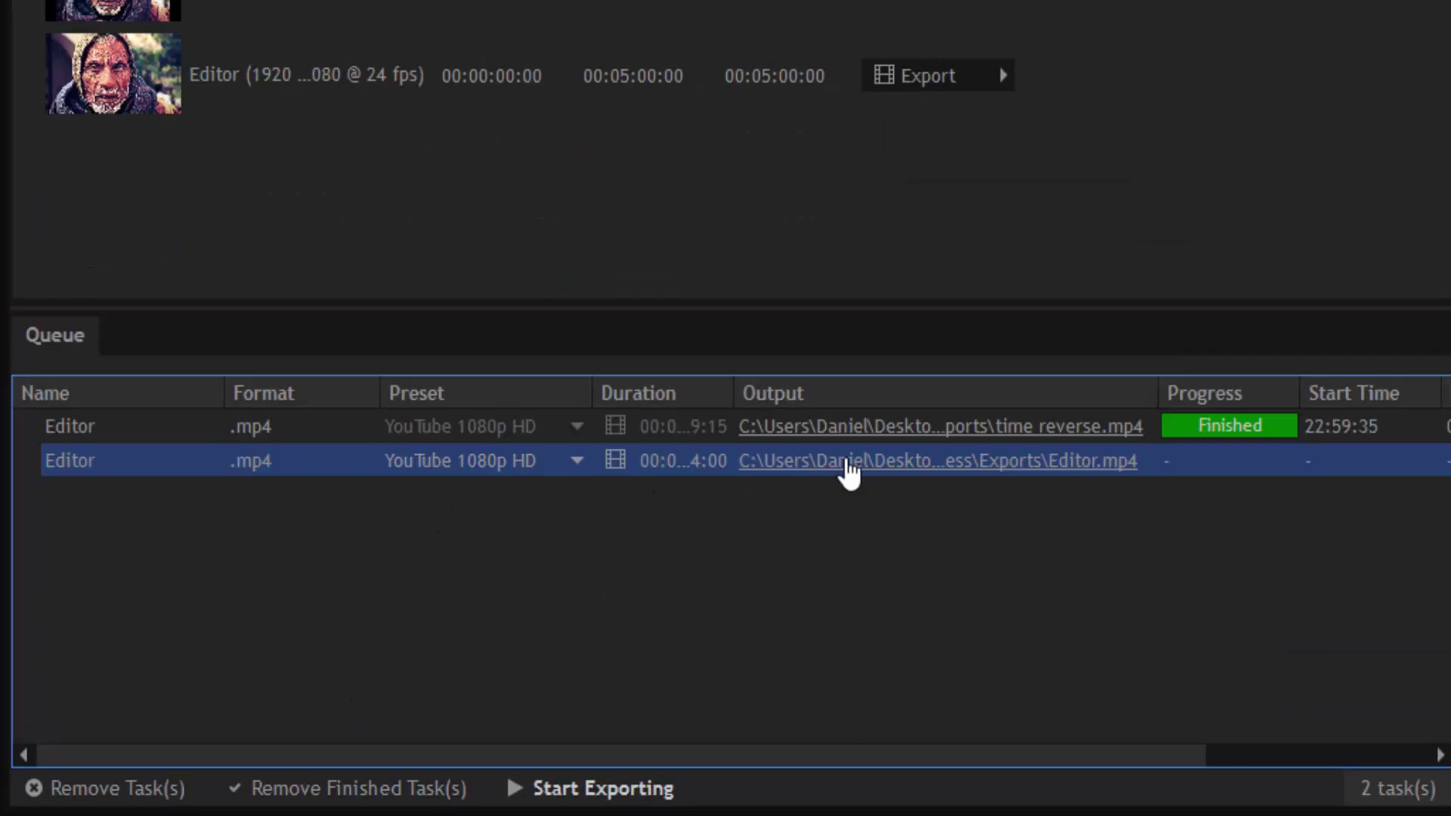
# - Set the queued export's output file to "2D to 3D" as MP4 in the Exports folder and start exporting
pyautogui.click(842, 461)
pyautogui.write('2D to')
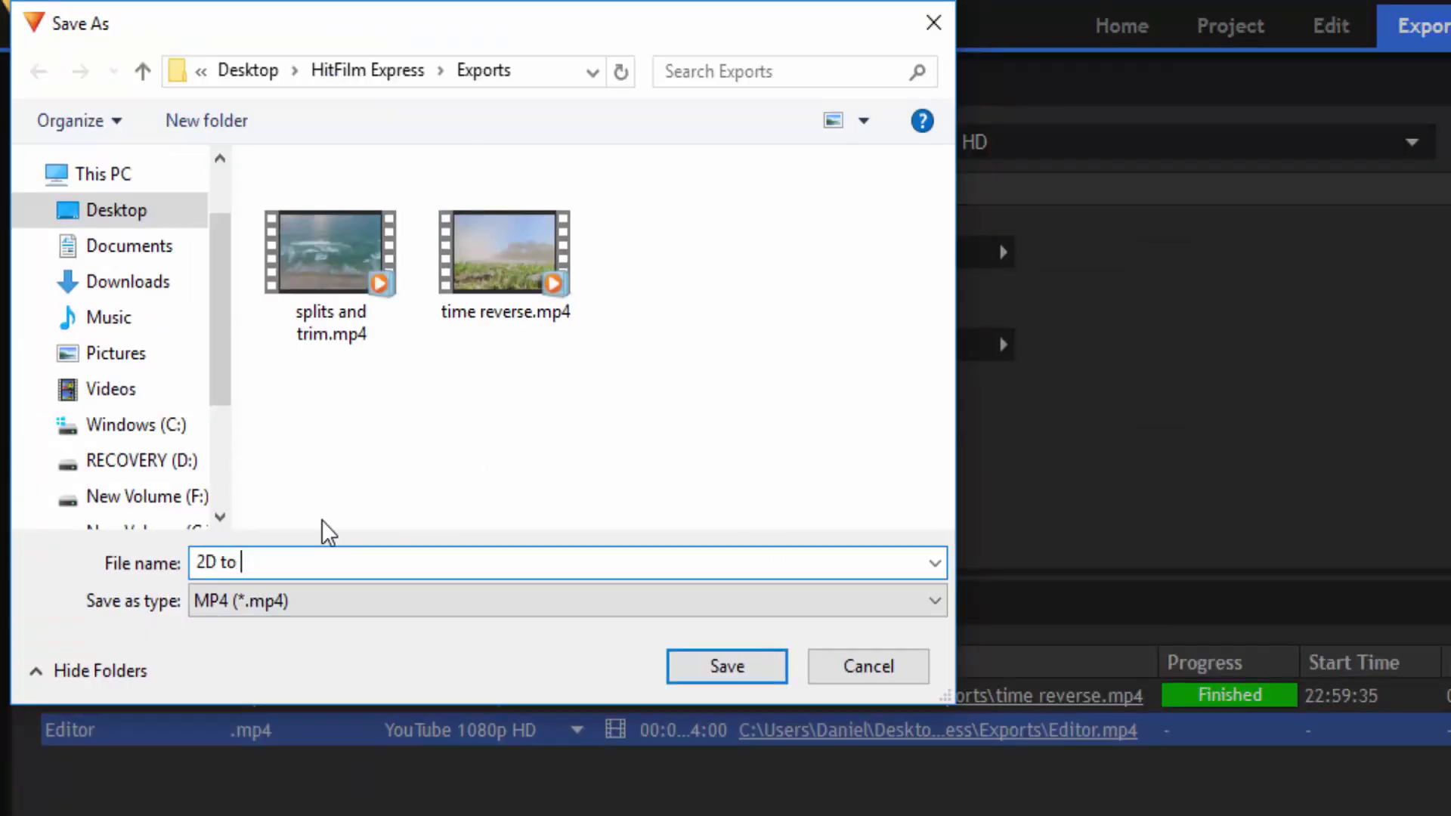
pyautogui.write(' 3D')
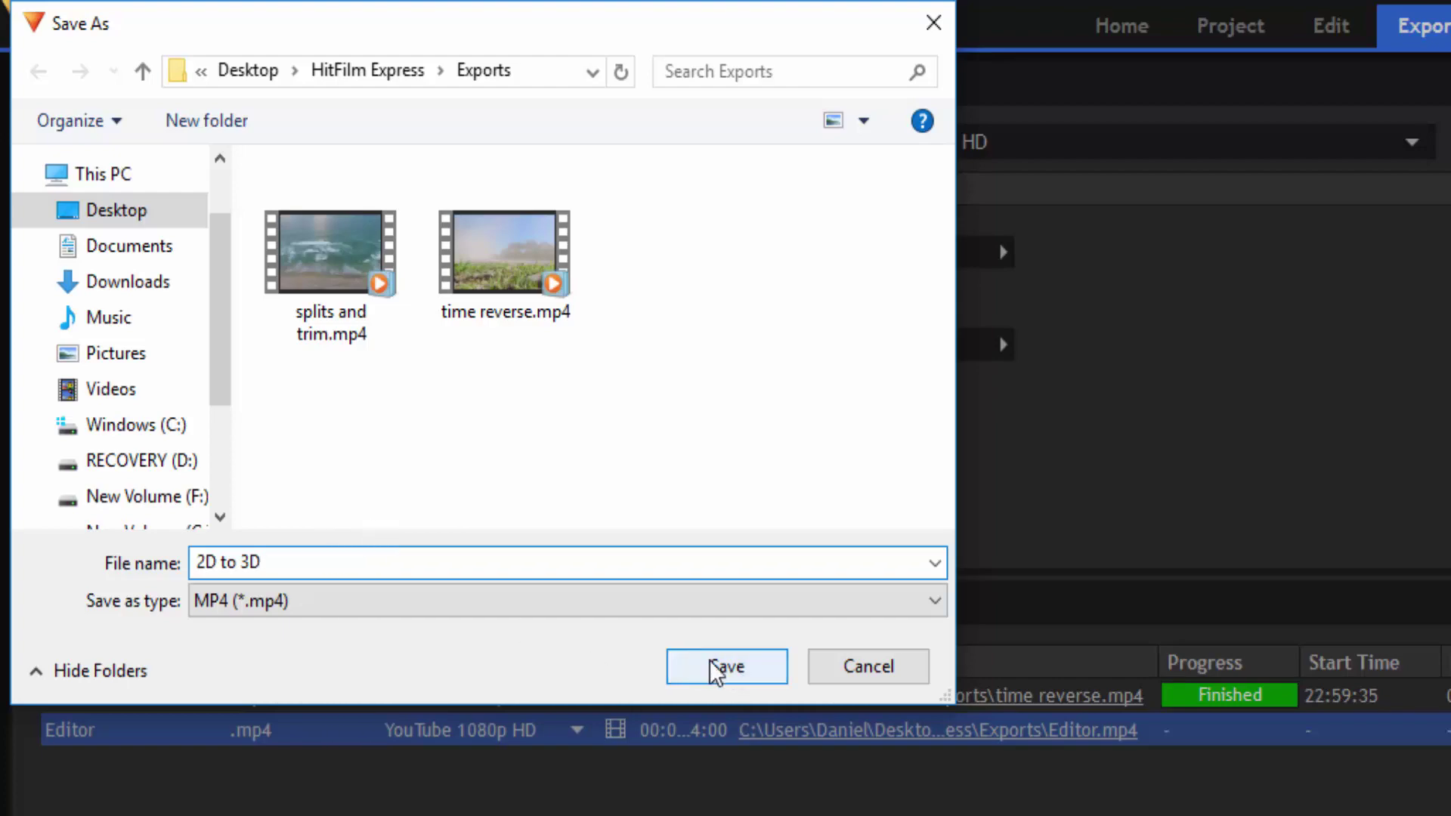
pyautogui.click(710, 660)
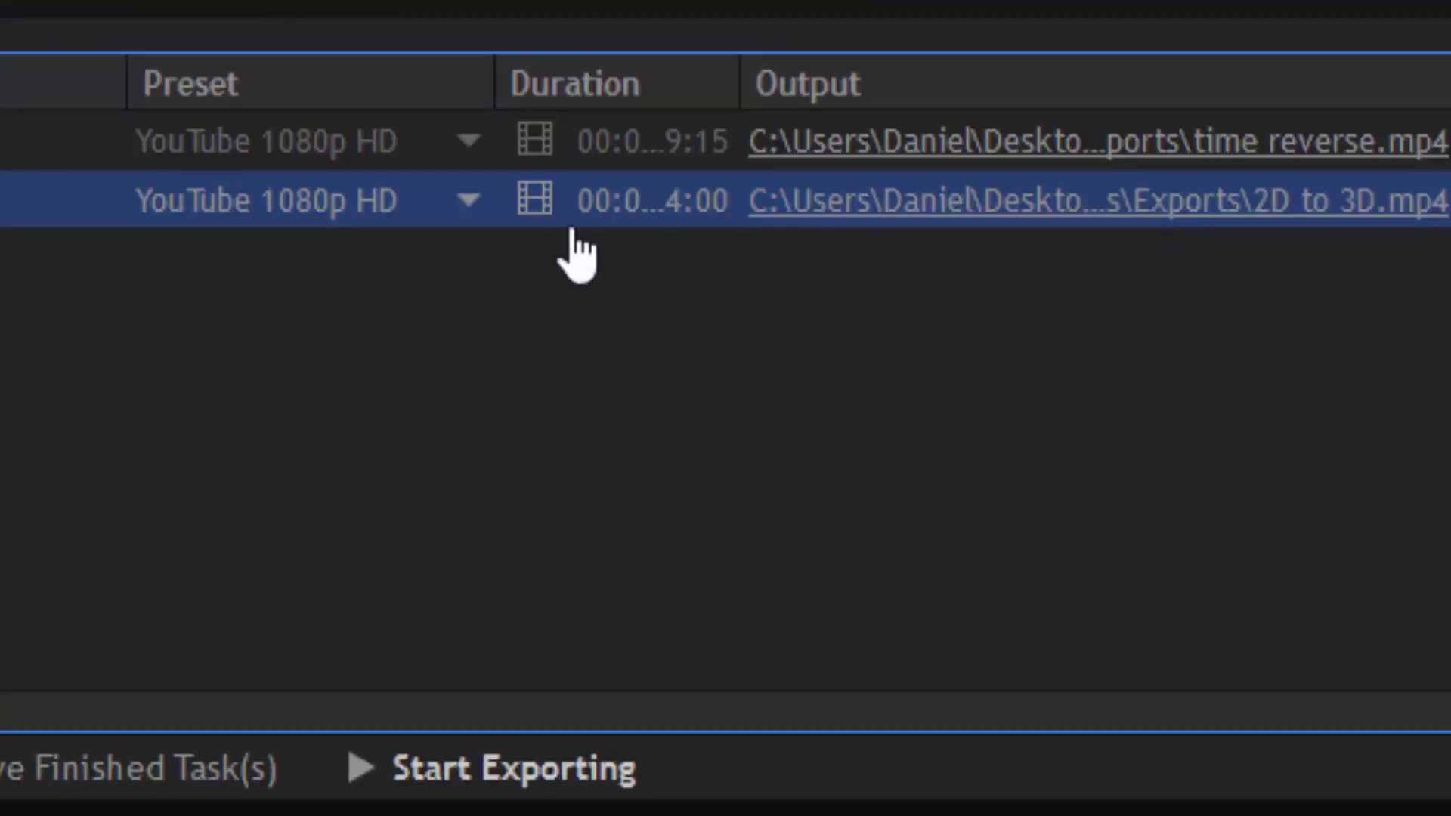
pyautogui.click(531, 782)
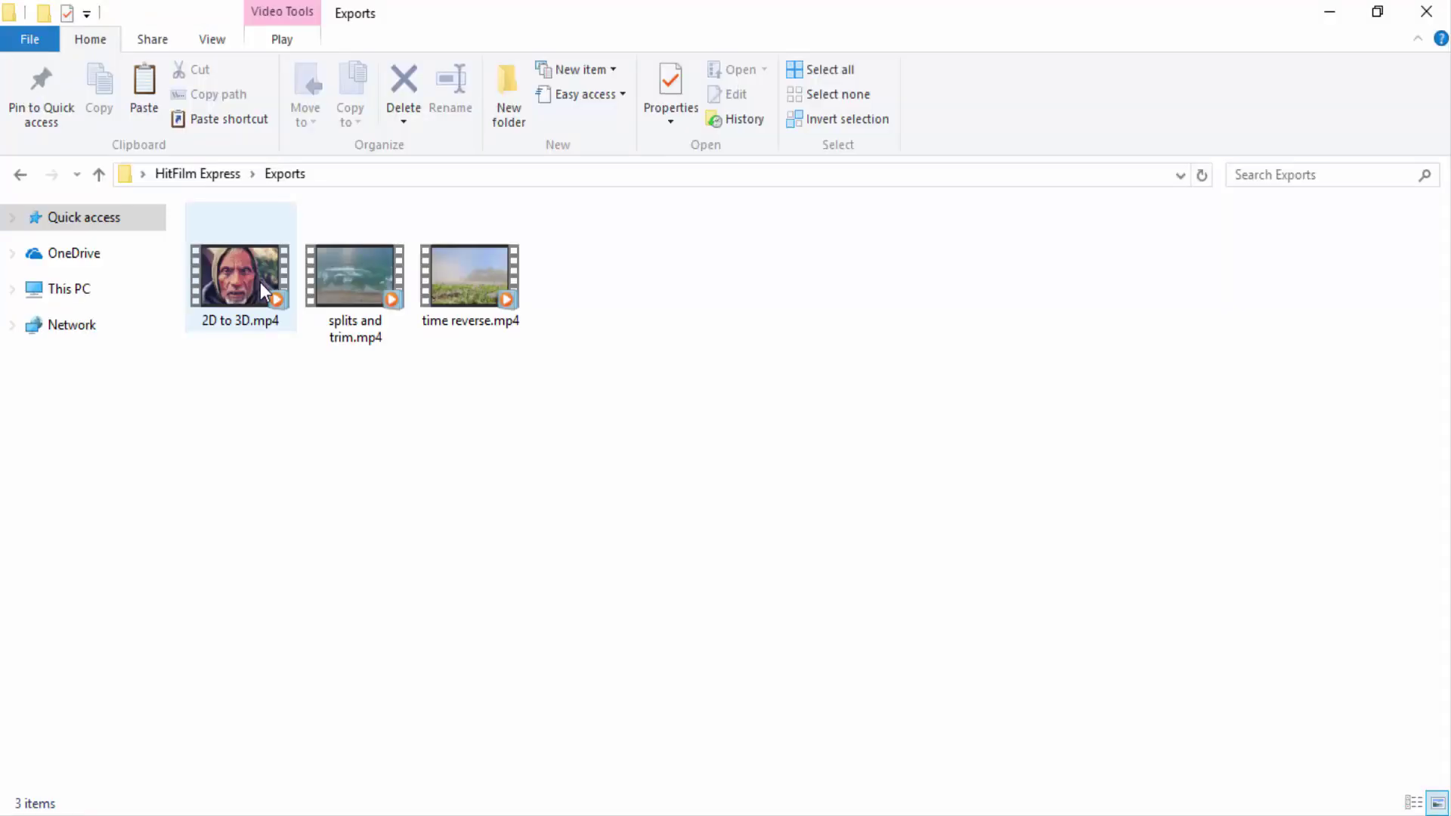
# - Open 2D to 3D.mp4 from the Exports folder in File Explorer to watch the exported video
pyautogui.click(265, 290)
pyautogui.doubleClick(264, 290)
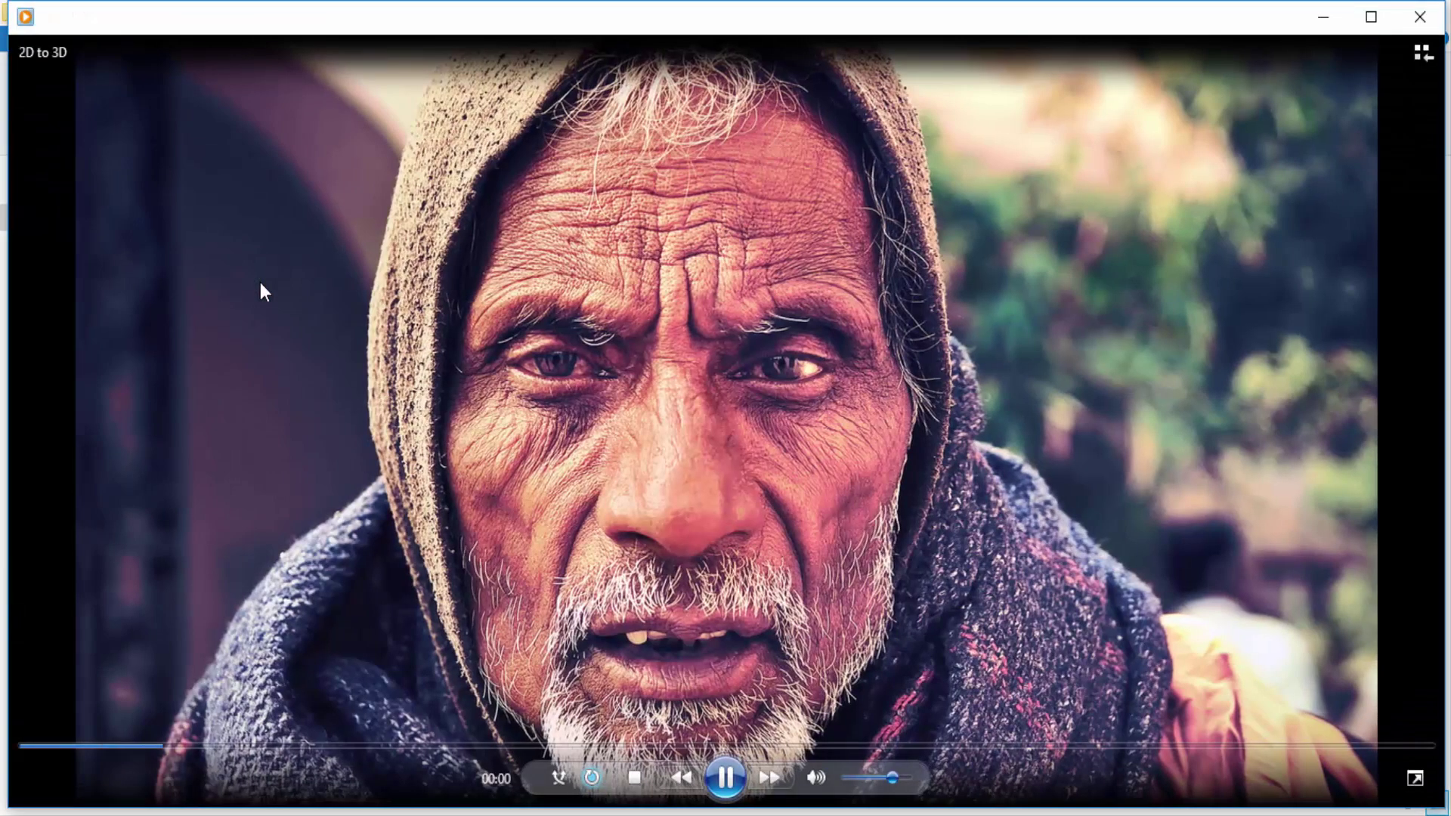